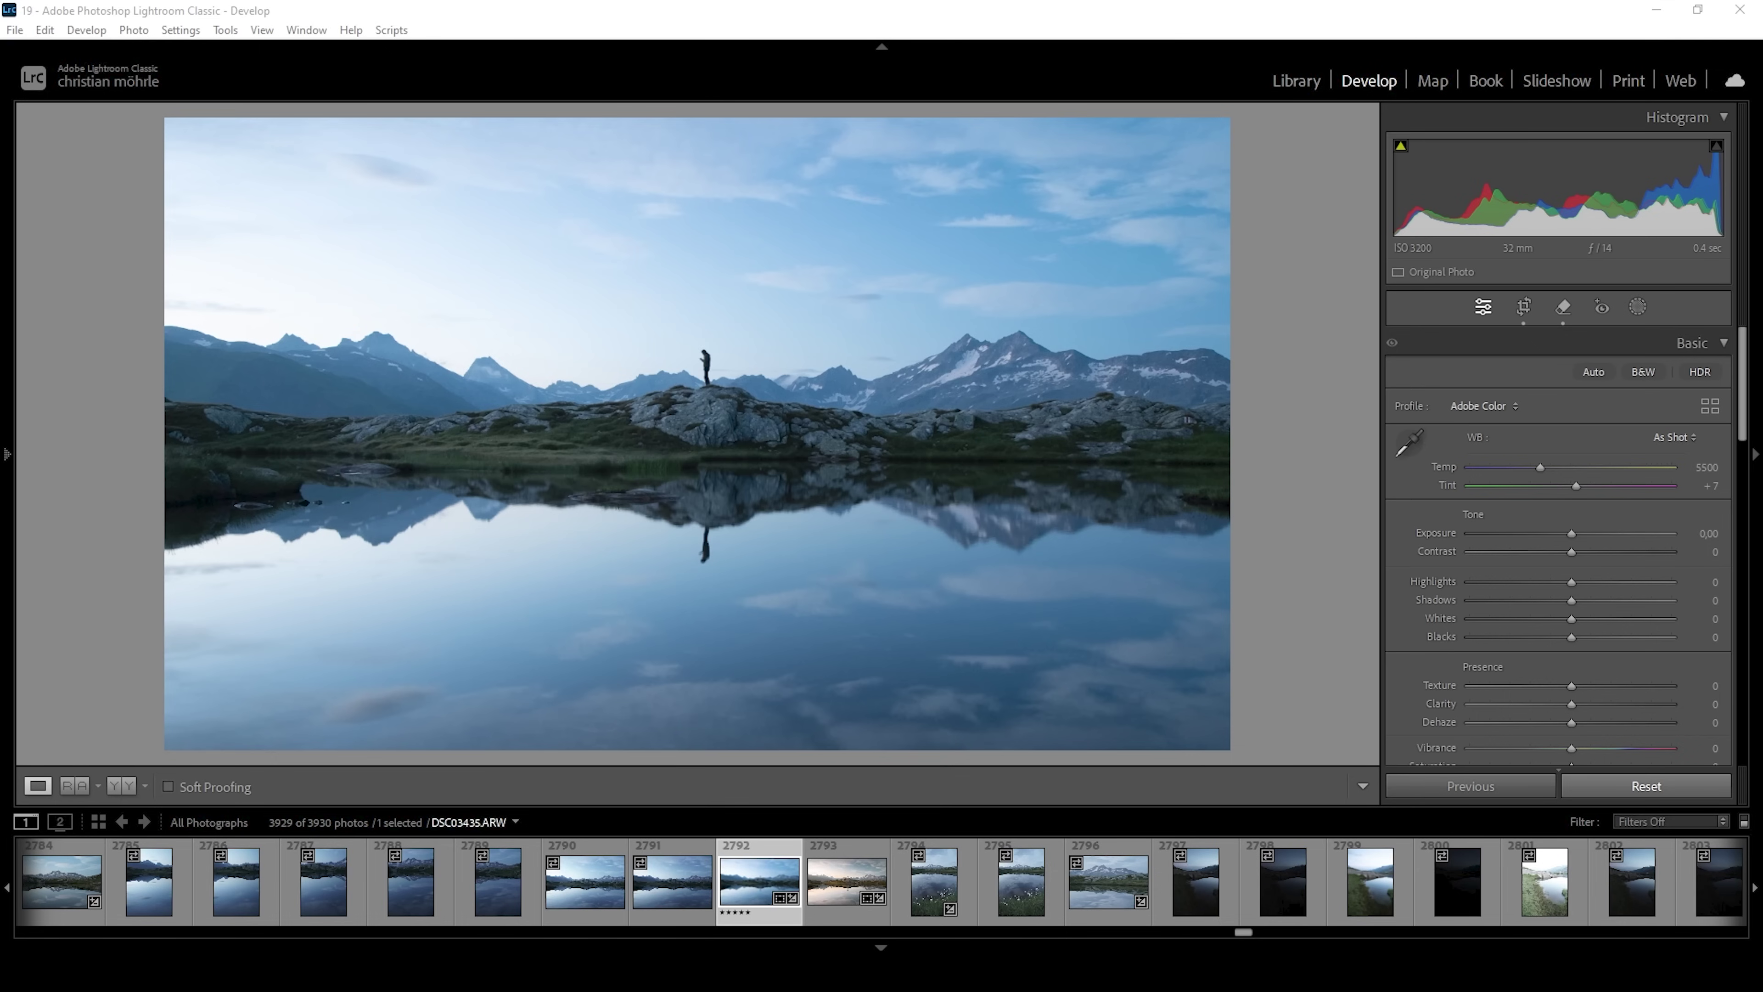
Check the photo's existing crop without altering it, and change the colour profile to Adobe Standard
{"action": "left_click", "coordinate": [1524, 308]}
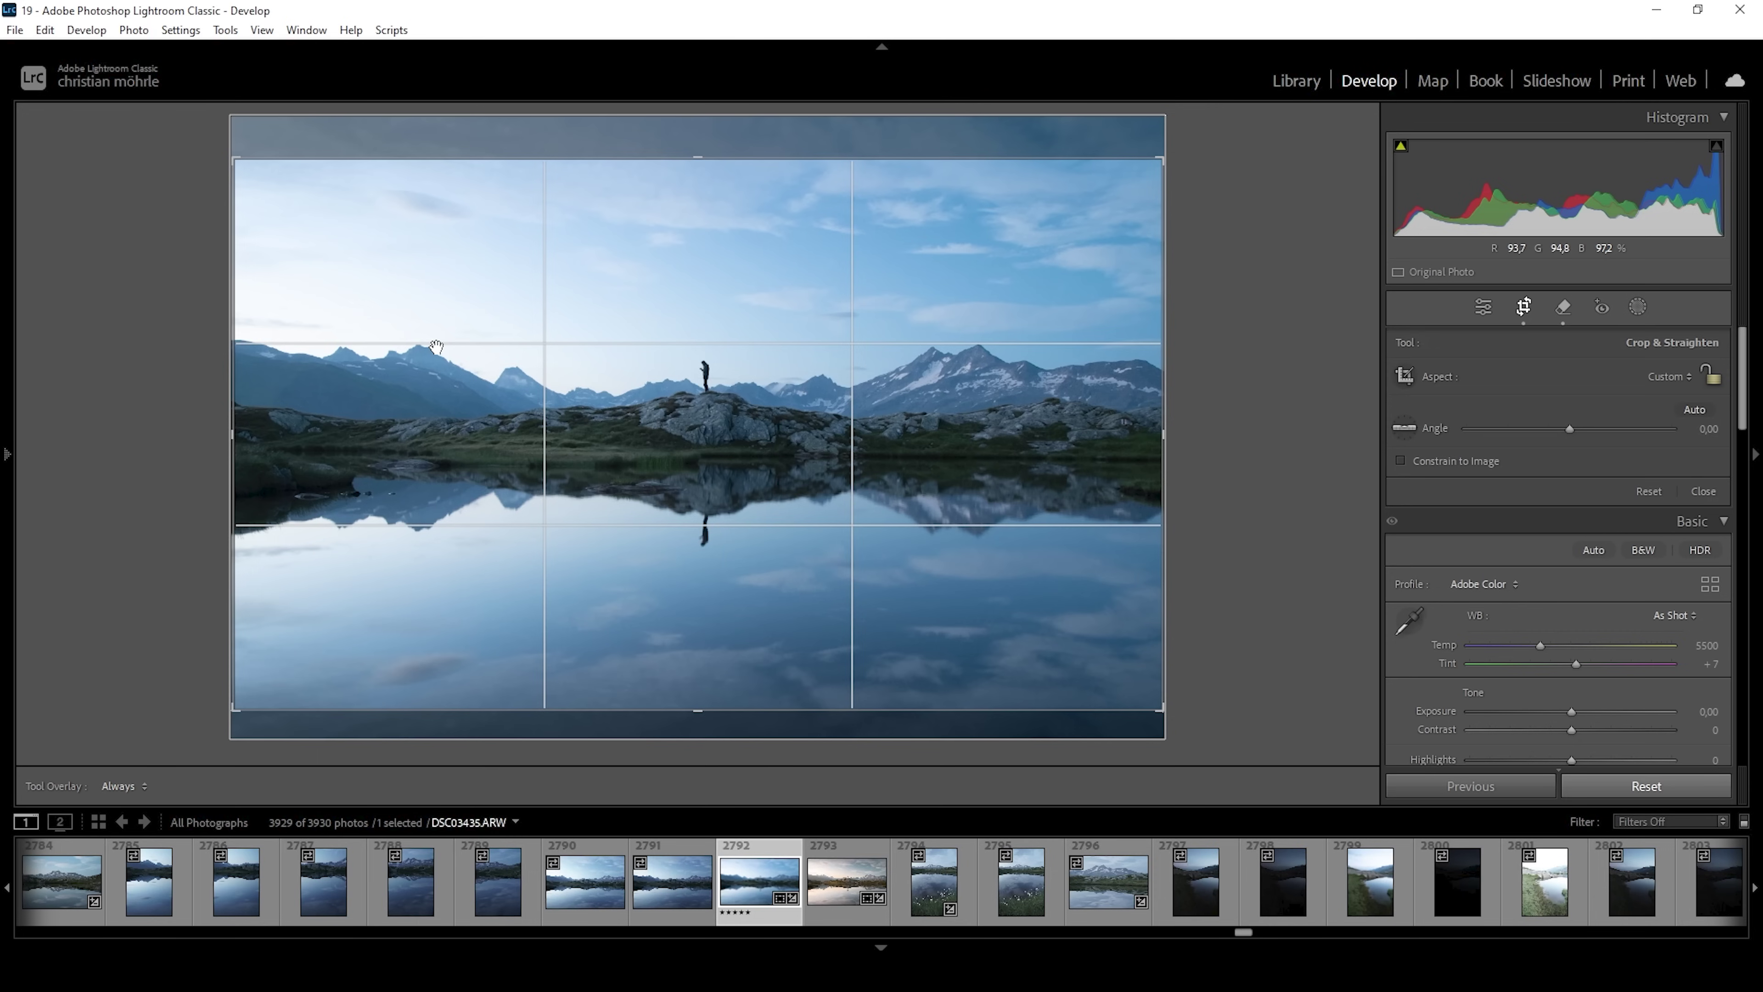
{"action": "left_click", "coordinate": [1476, 309]}
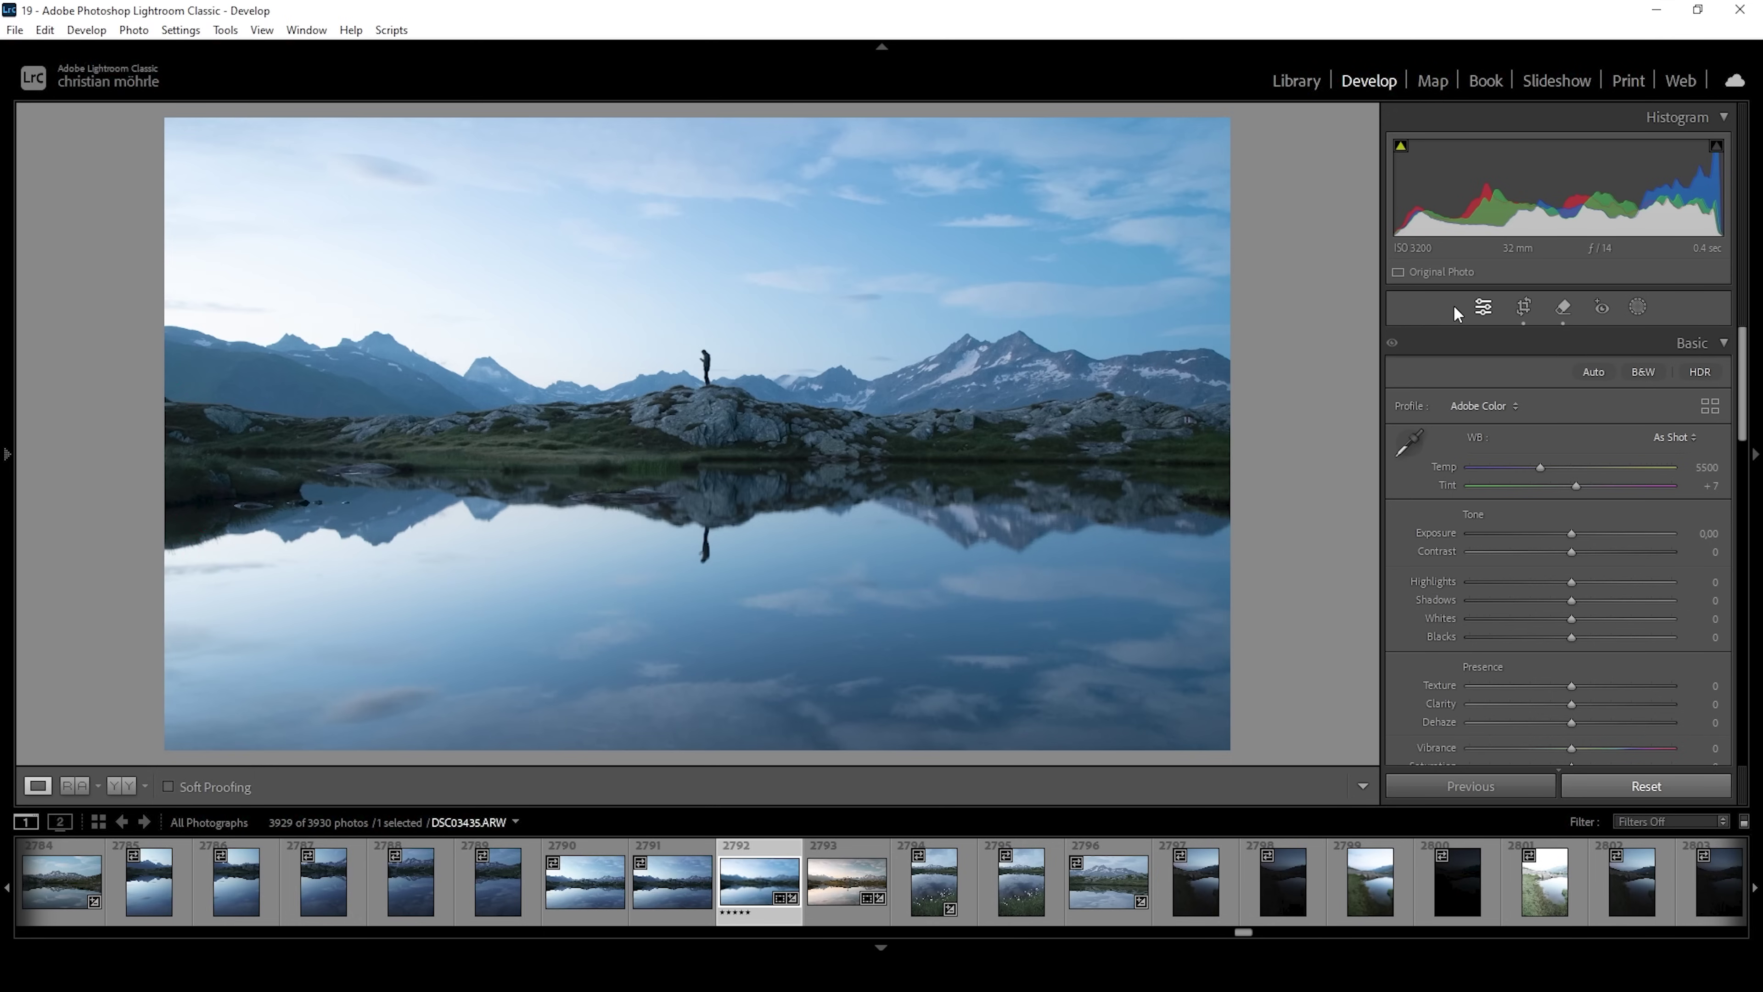
{"action": "left_click", "coordinate": [1502, 405]}
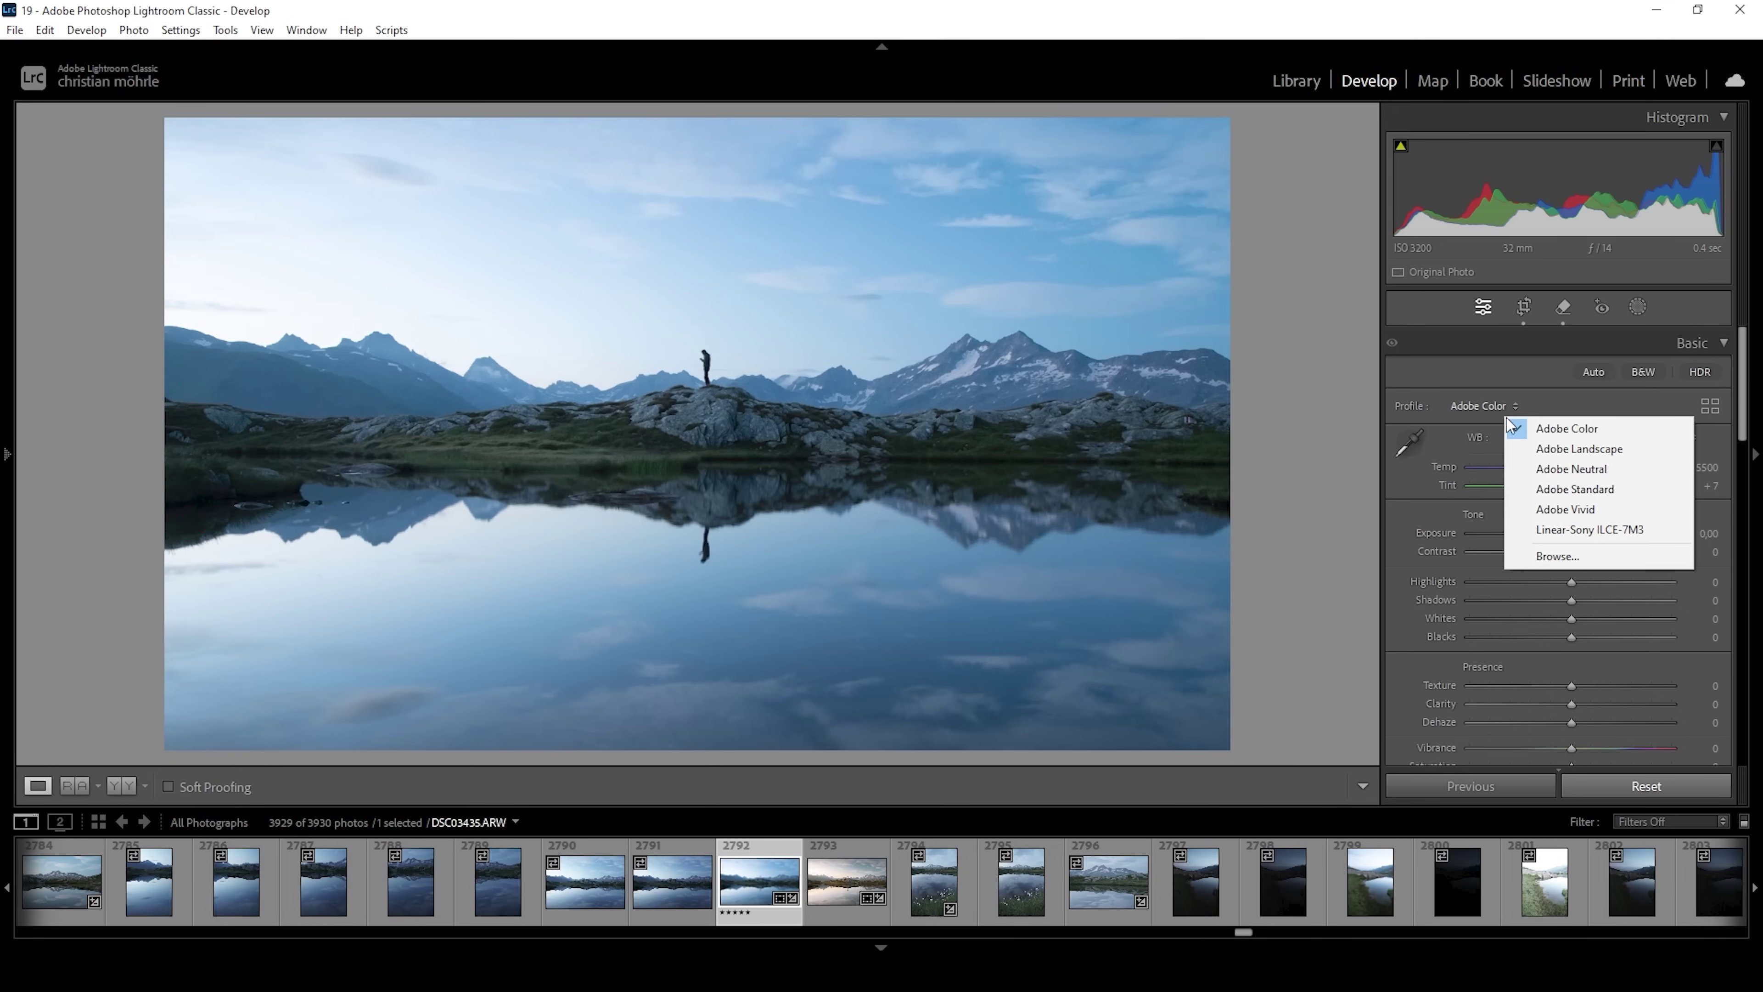
{"action": "left_click", "coordinate": [1576, 491]}
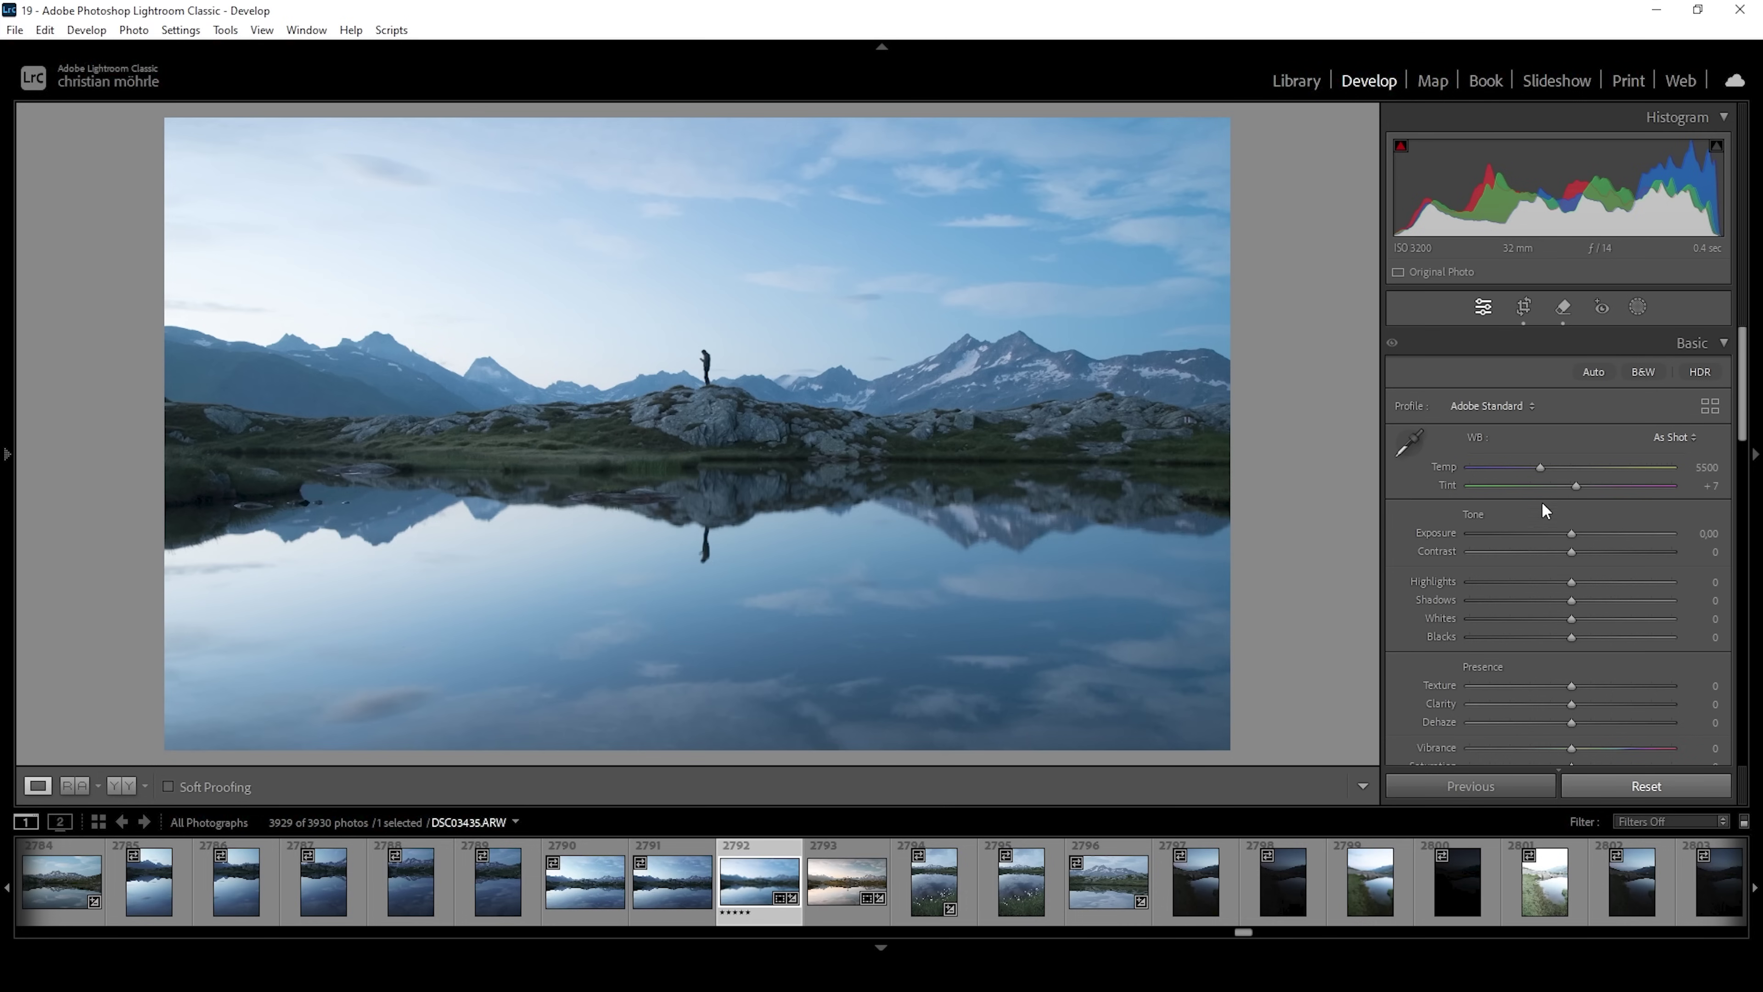
Lower the photo's Highlights to -100 and Shadows to -18
{"action": "left_click_drag", "start_coordinate": [1573, 579], "coordinate": [1379, 593]}
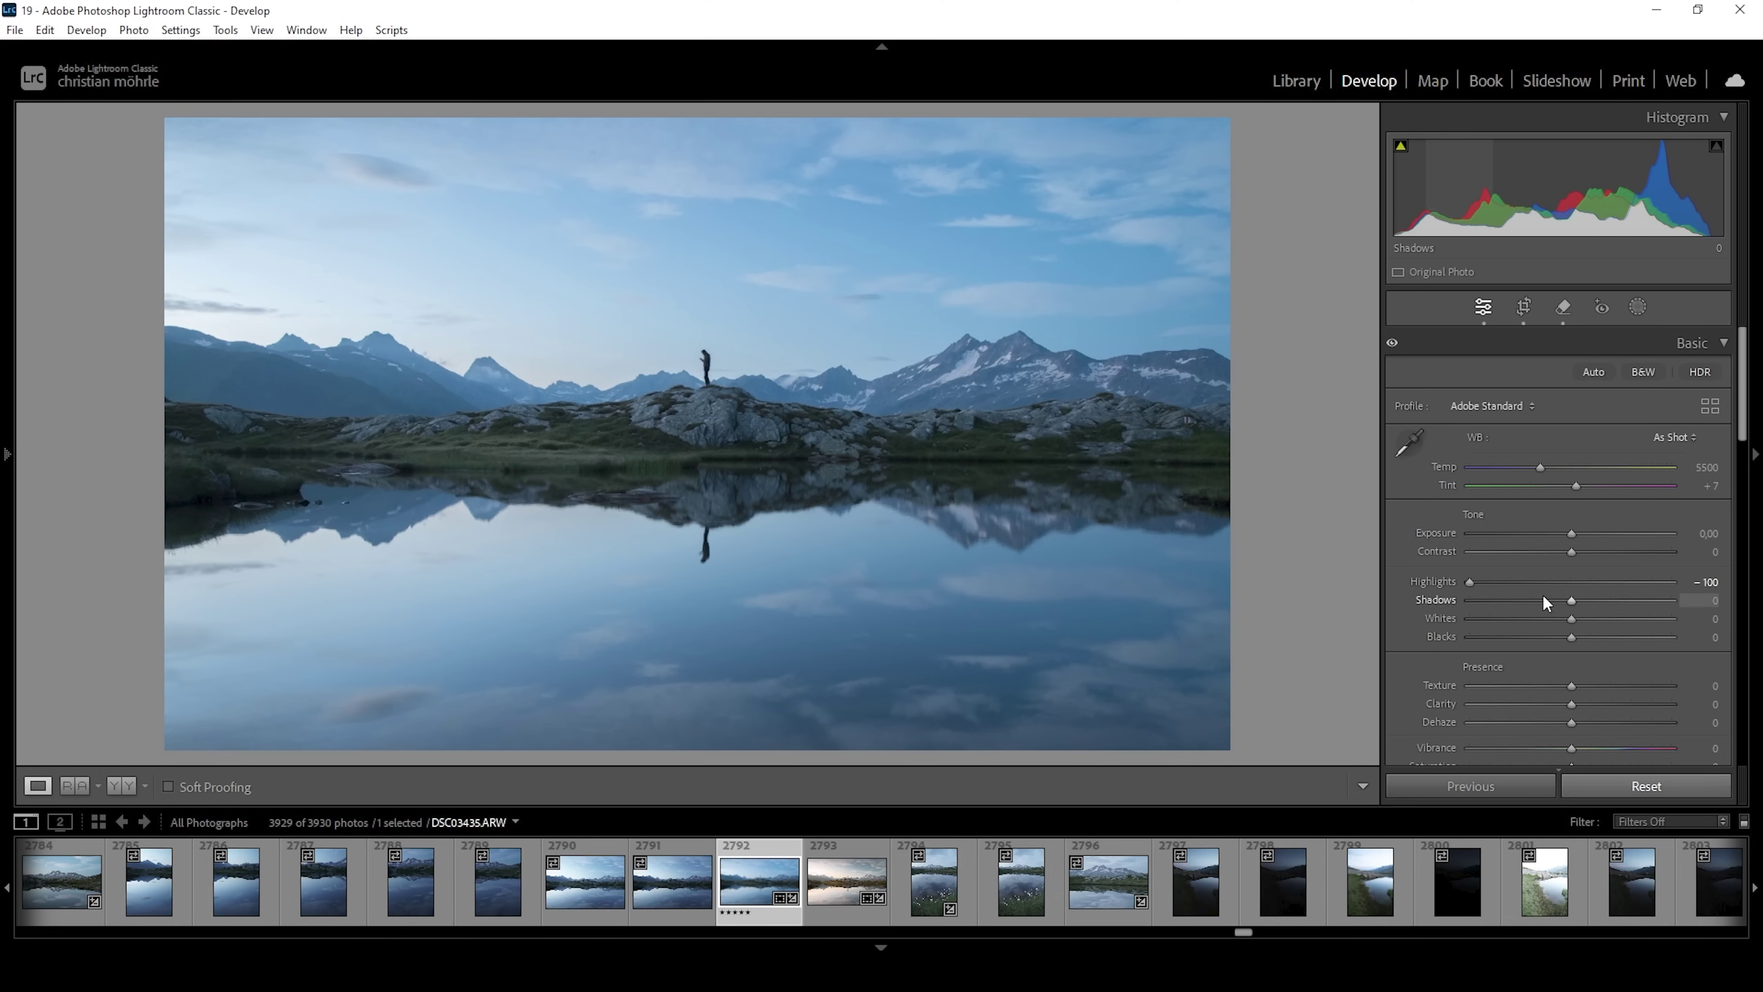
{"action": "left_click_drag", "start_coordinate": [1571, 603], "coordinate": [1556, 602]}
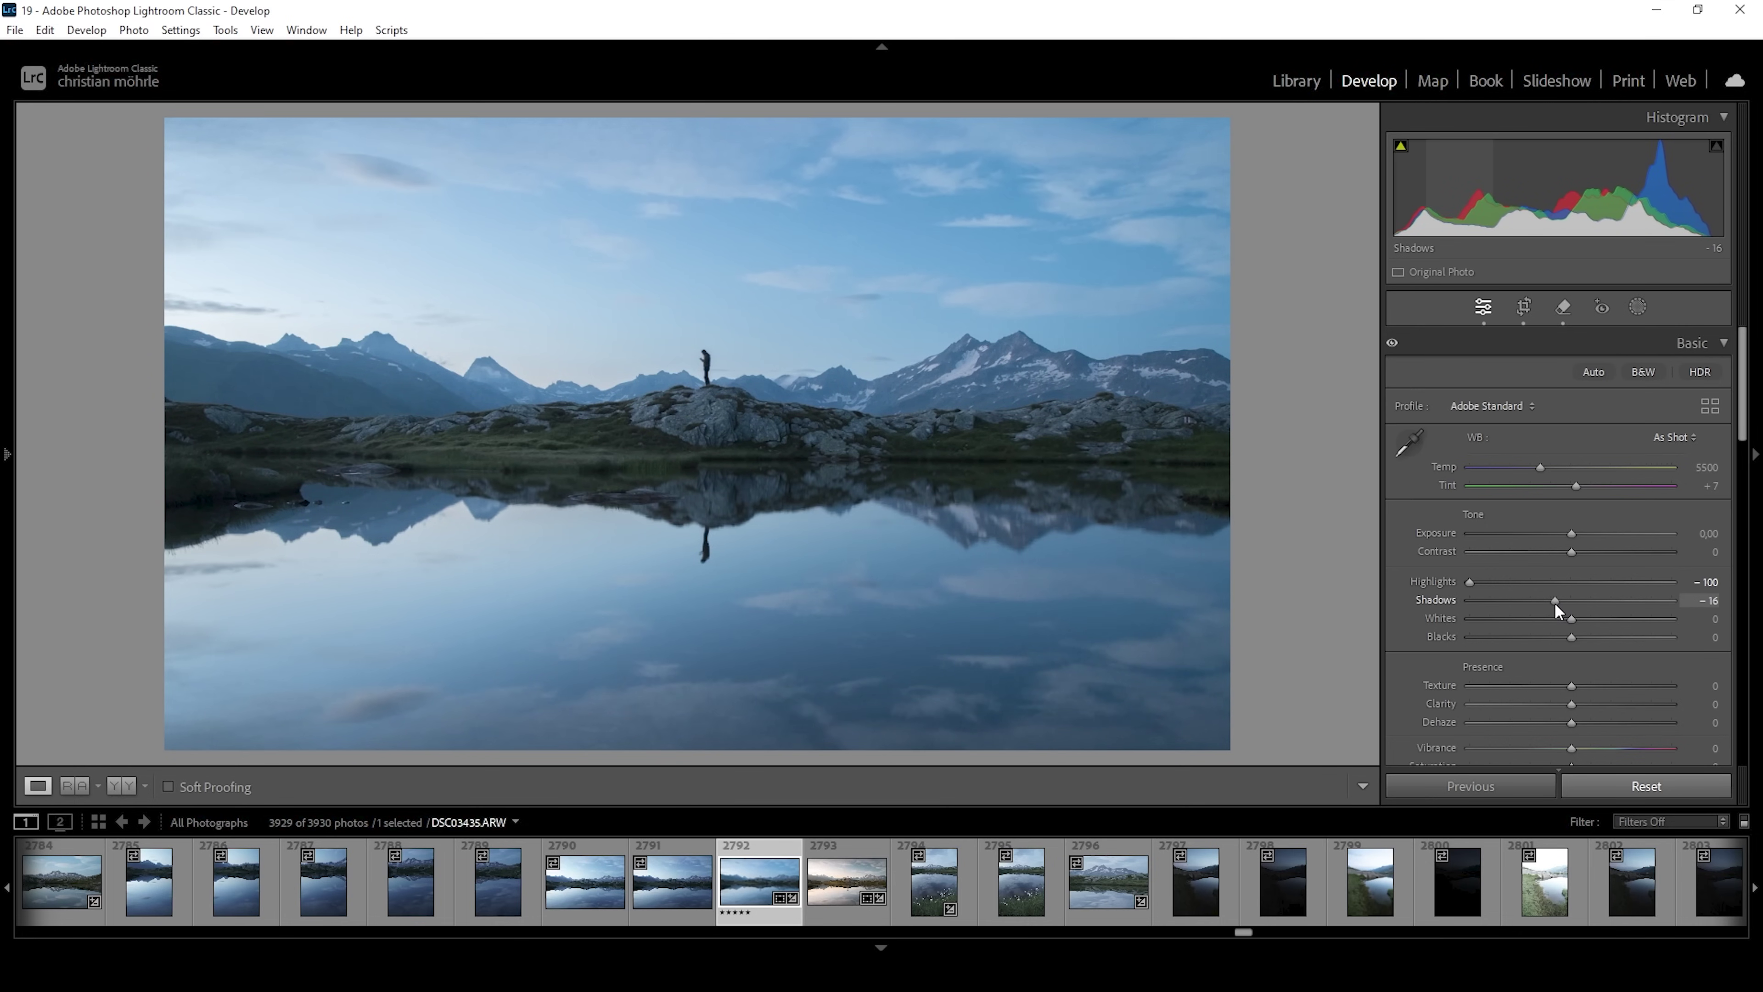
{"action": "left_click_drag", "start_coordinate": [1553, 602], "coordinate": [1552, 602]}
Raise the photo's Whites to +24 and Blacks to +13
{"action": "left_click_drag", "start_coordinate": [1576, 620], "coordinate": [1588, 624]}
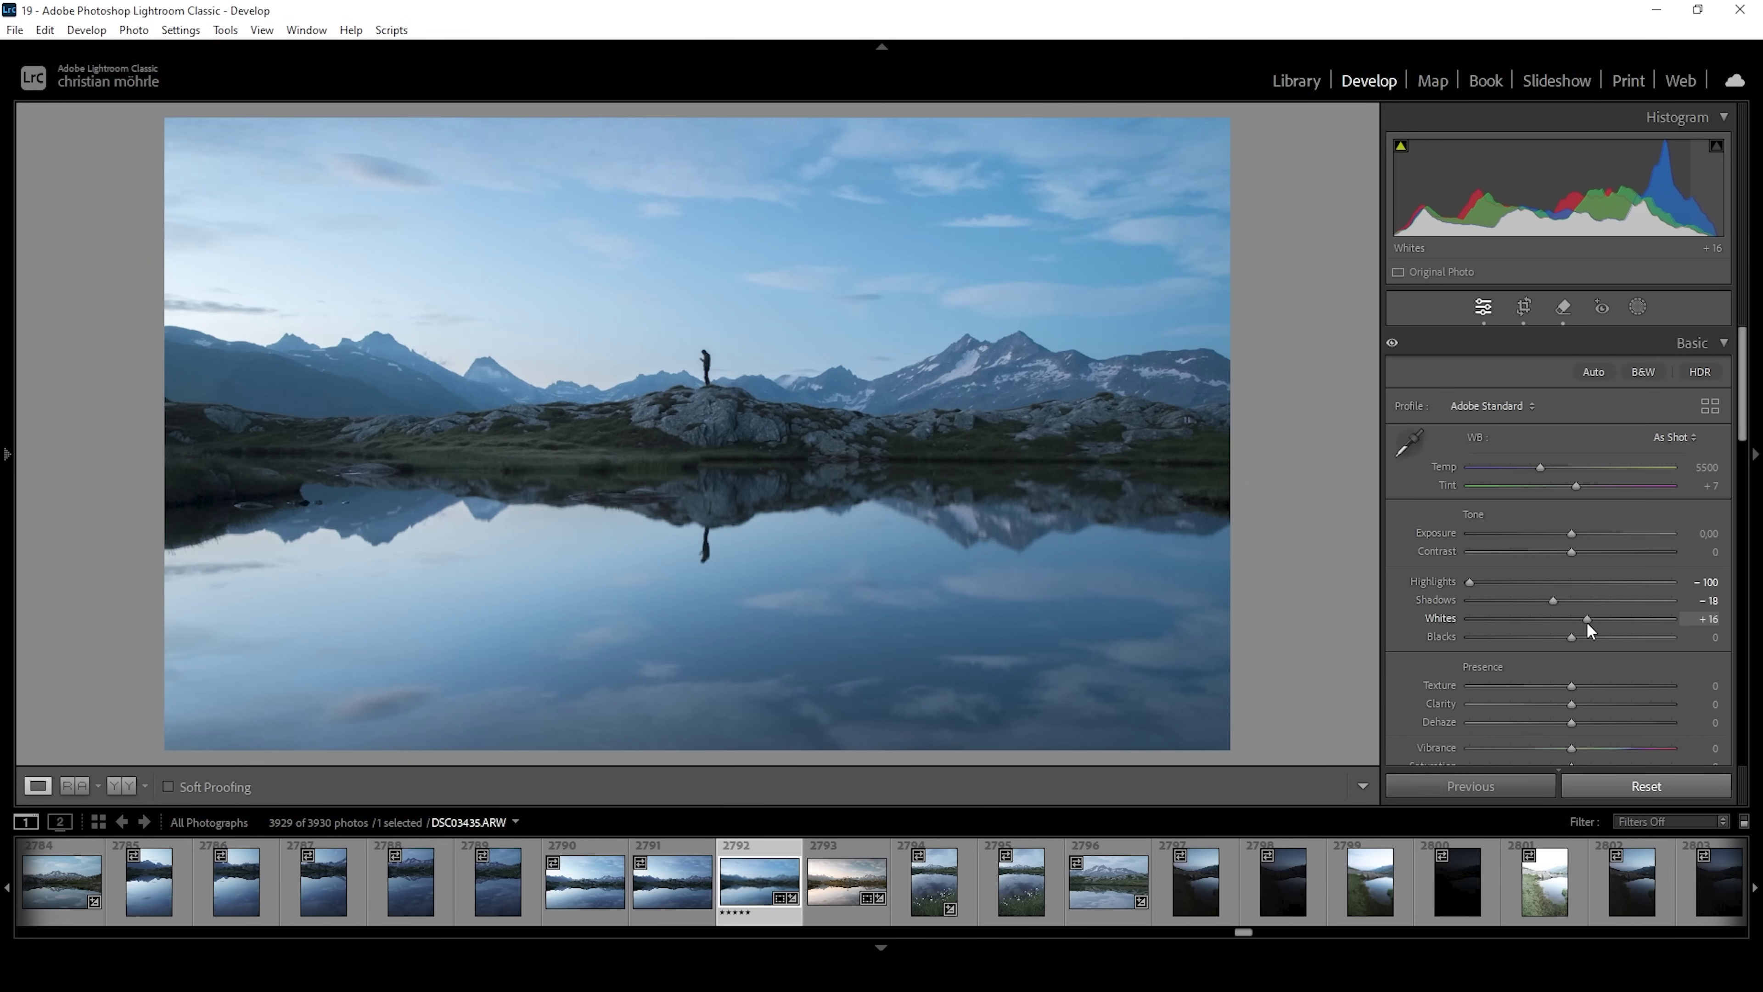
{"action": "left_click_drag", "start_coordinate": [1588, 623], "coordinate": [1591, 623]}
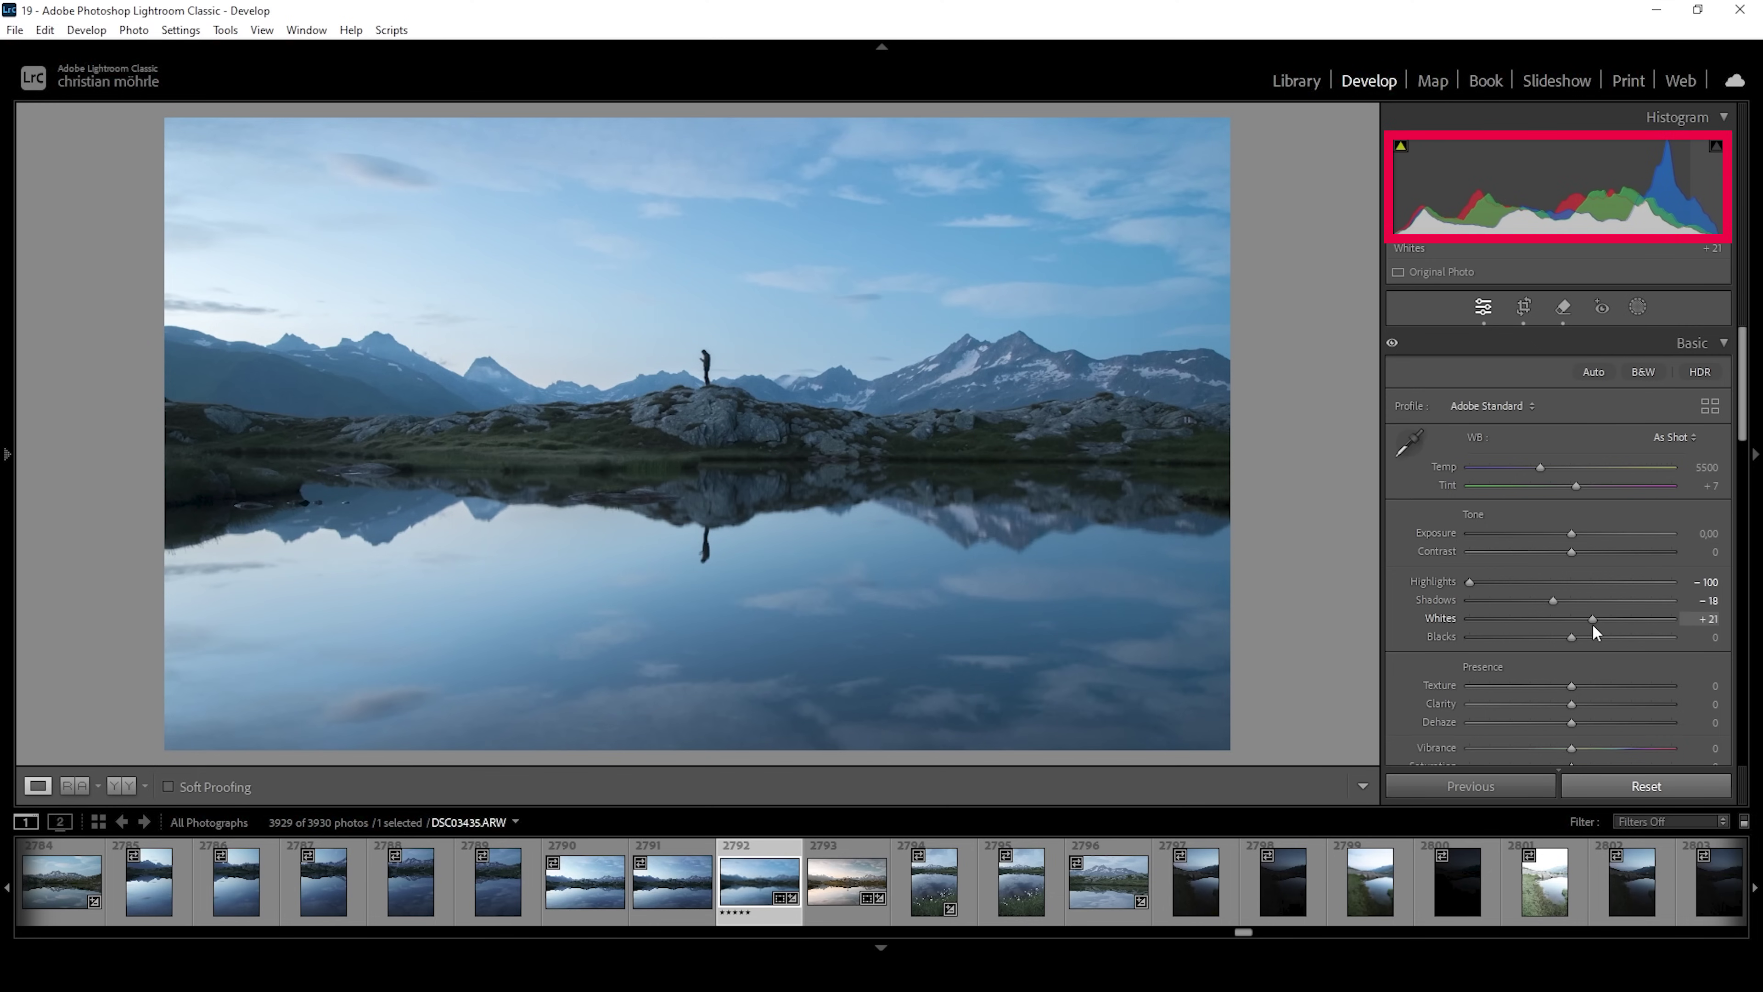
{"action": "left_click_drag", "start_coordinate": [1593, 628], "coordinate": [1595, 627]}
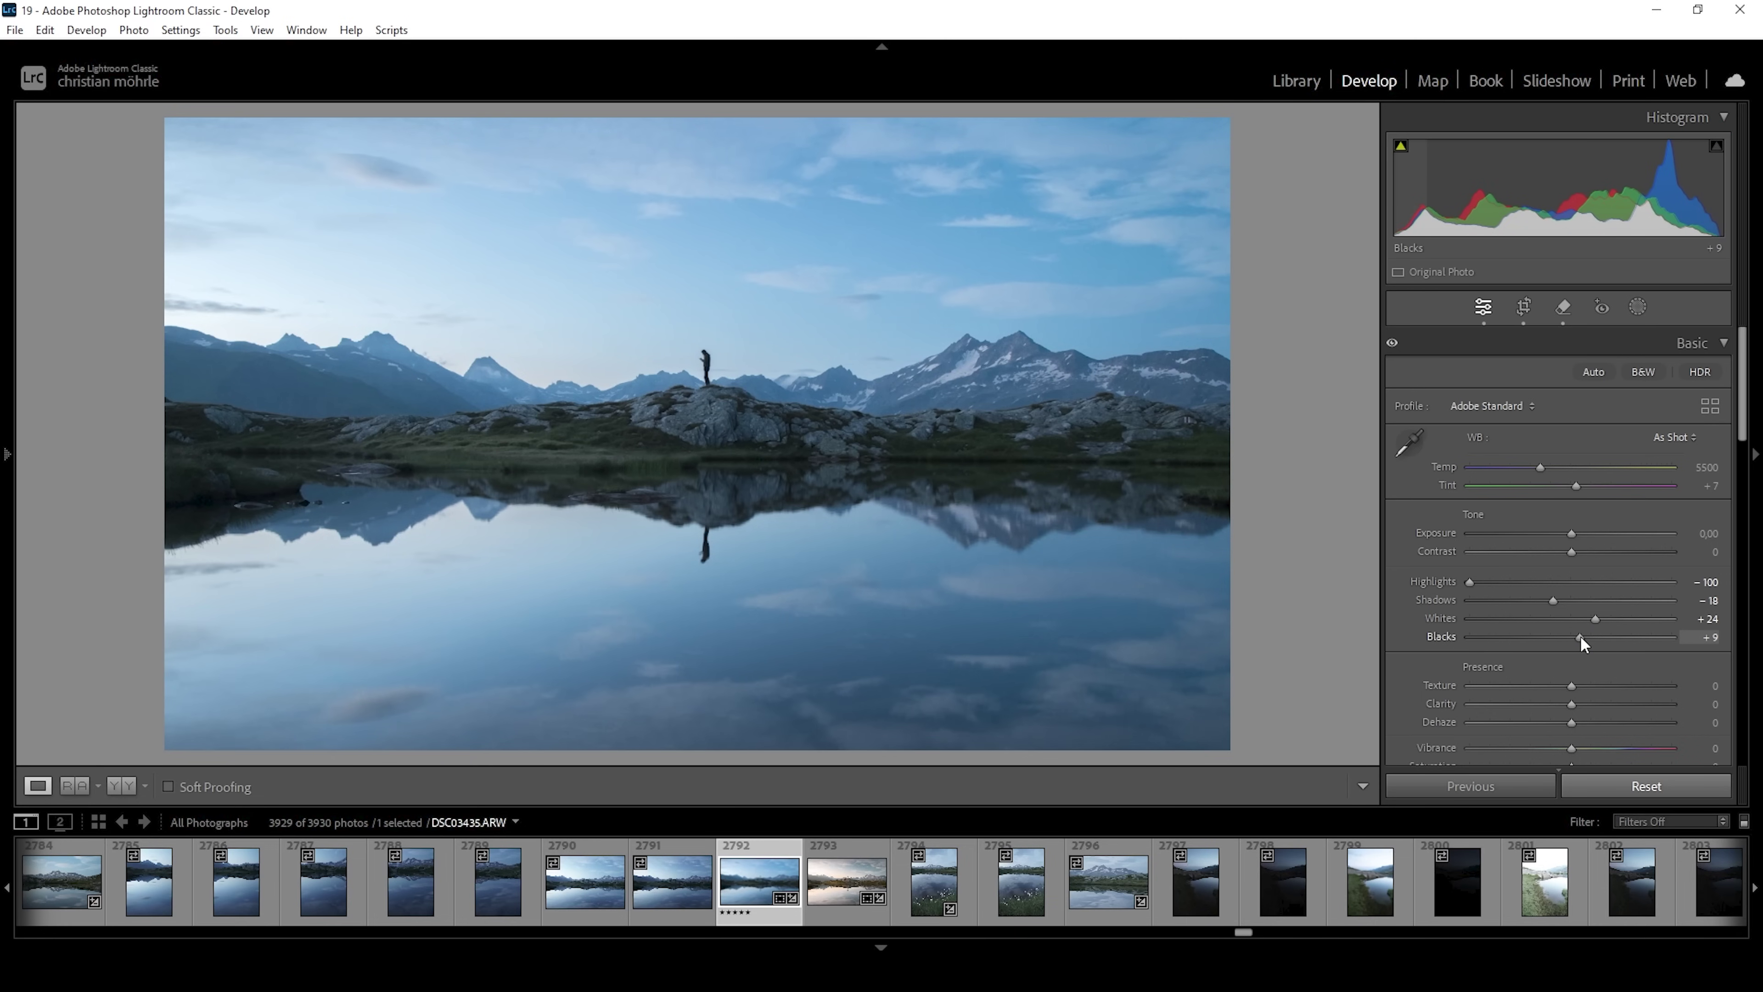
{"action": "left_click_drag", "start_coordinate": [1580, 635], "coordinate": [1582, 635]}
{"action": "left_click_drag", "start_coordinate": [1589, 638], "coordinate": [1587, 637]}
{"action": "left_click", "coordinate": [1584, 638], "text": "alt"}
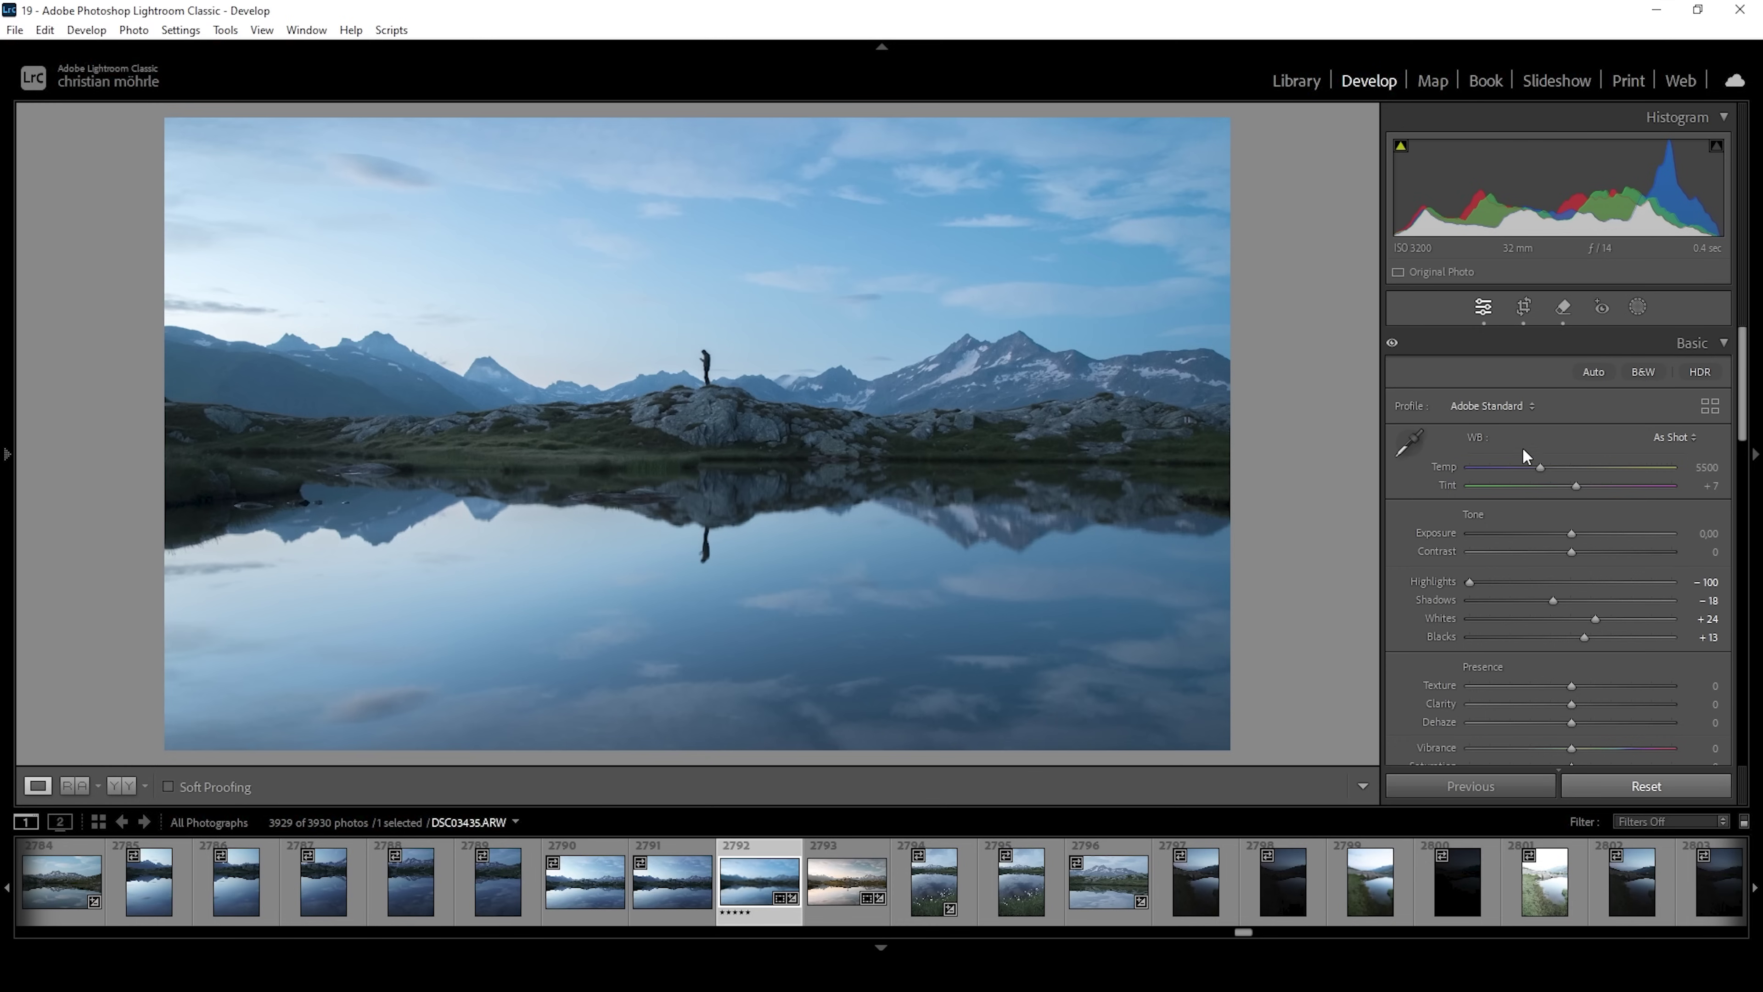
Warm the white balance temperature to 9222, and set Texture and Clarity to +7 with Dehaze at -7
{"action": "left_click", "coordinate": [1542, 468]}
{"action": "left_click_drag", "start_coordinate": [1542, 466], "coordinate": [1604, 469]}
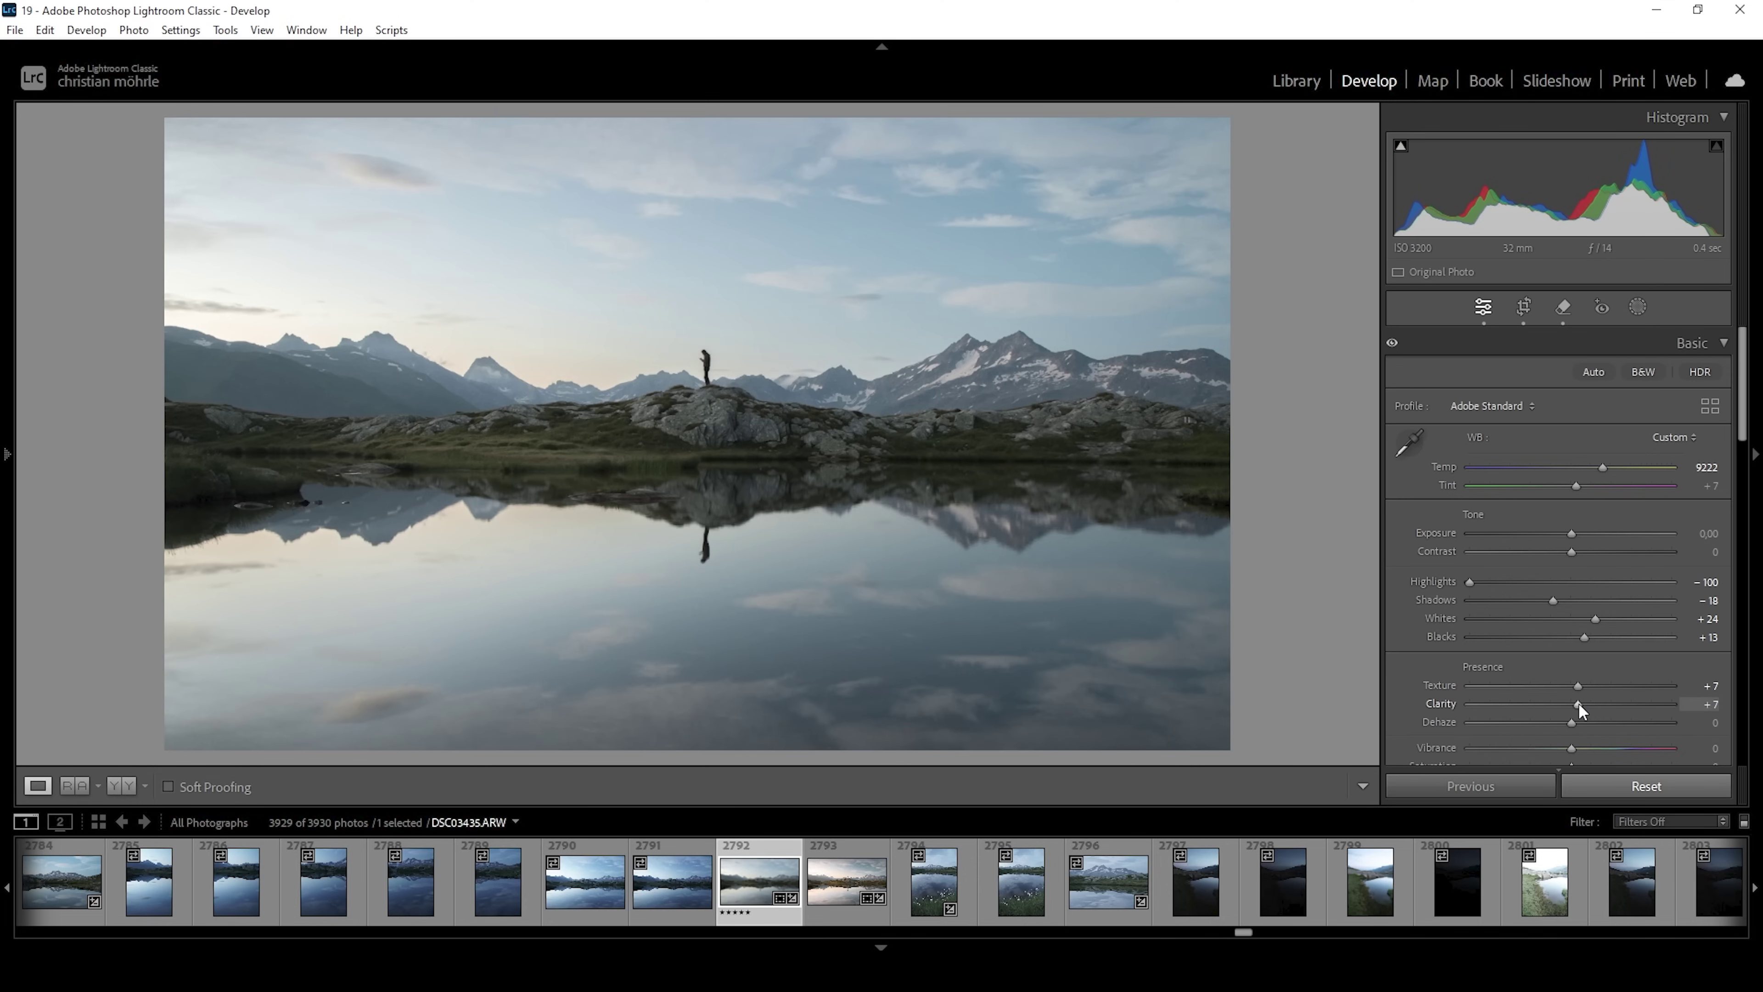
{"action": "left_click_drag", "start_coordinate": [1568, 723], "coordinate": [1564, 723]}
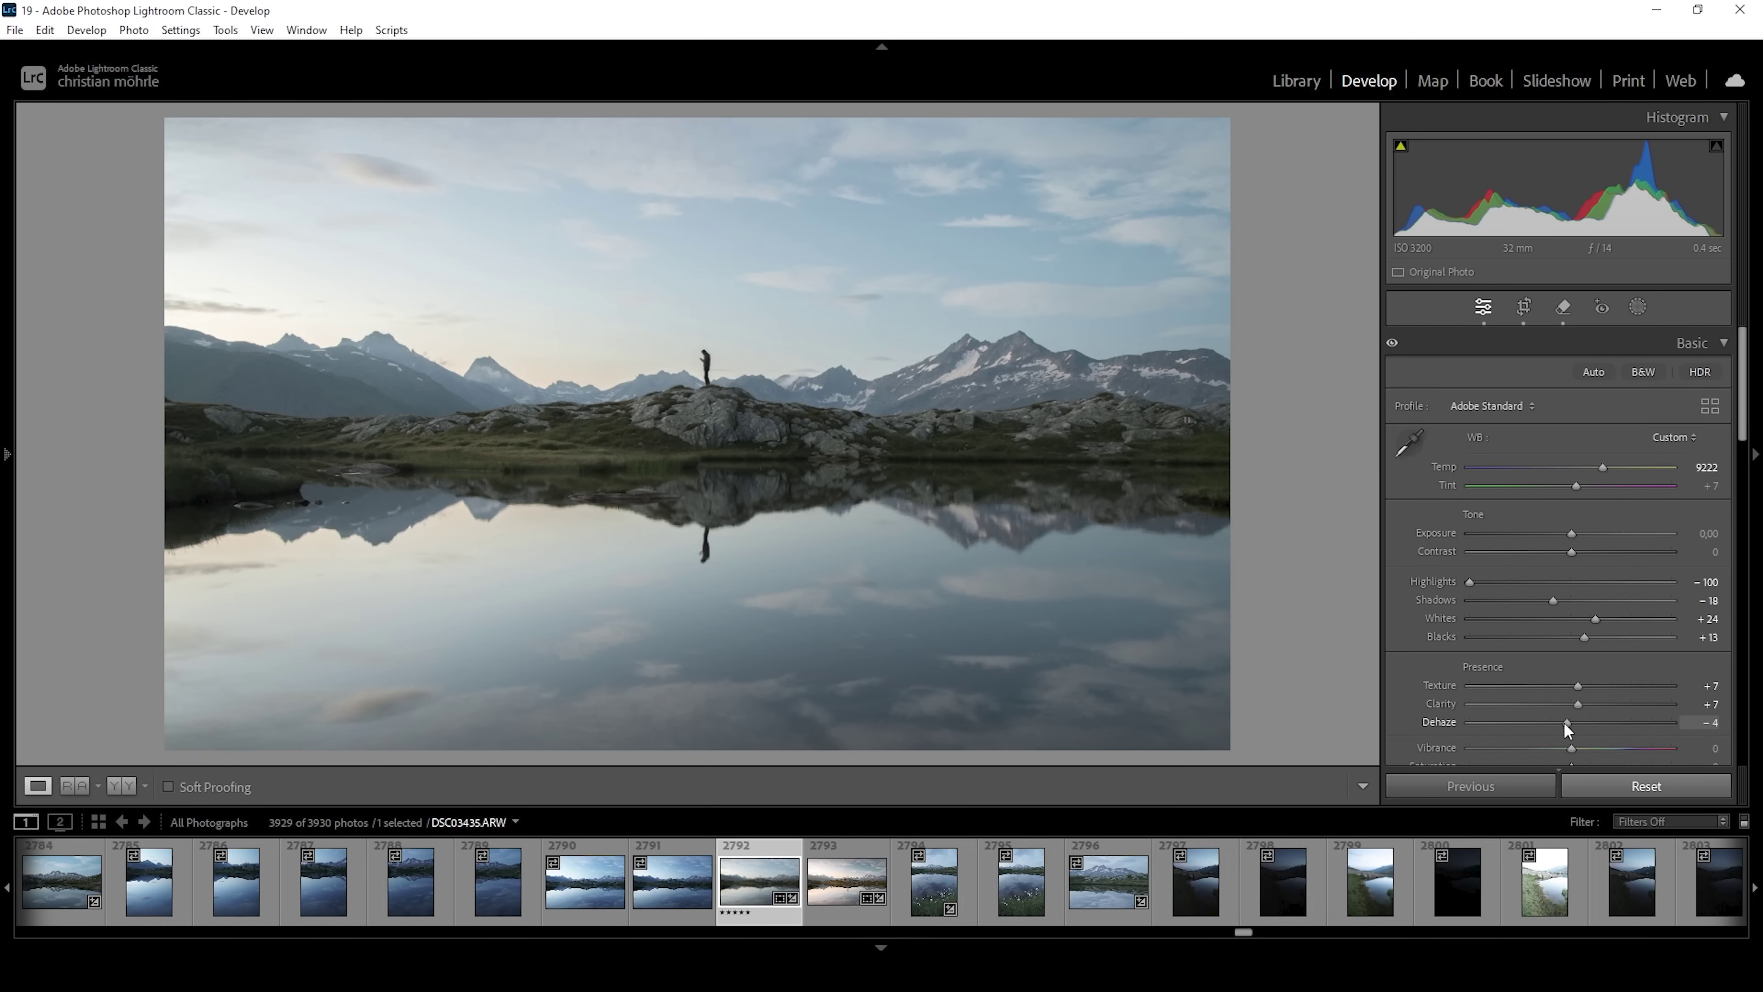
{"action": "left_click_drag", "start_coordinate": [1563, 724], "coordinate": [1563, 723]}
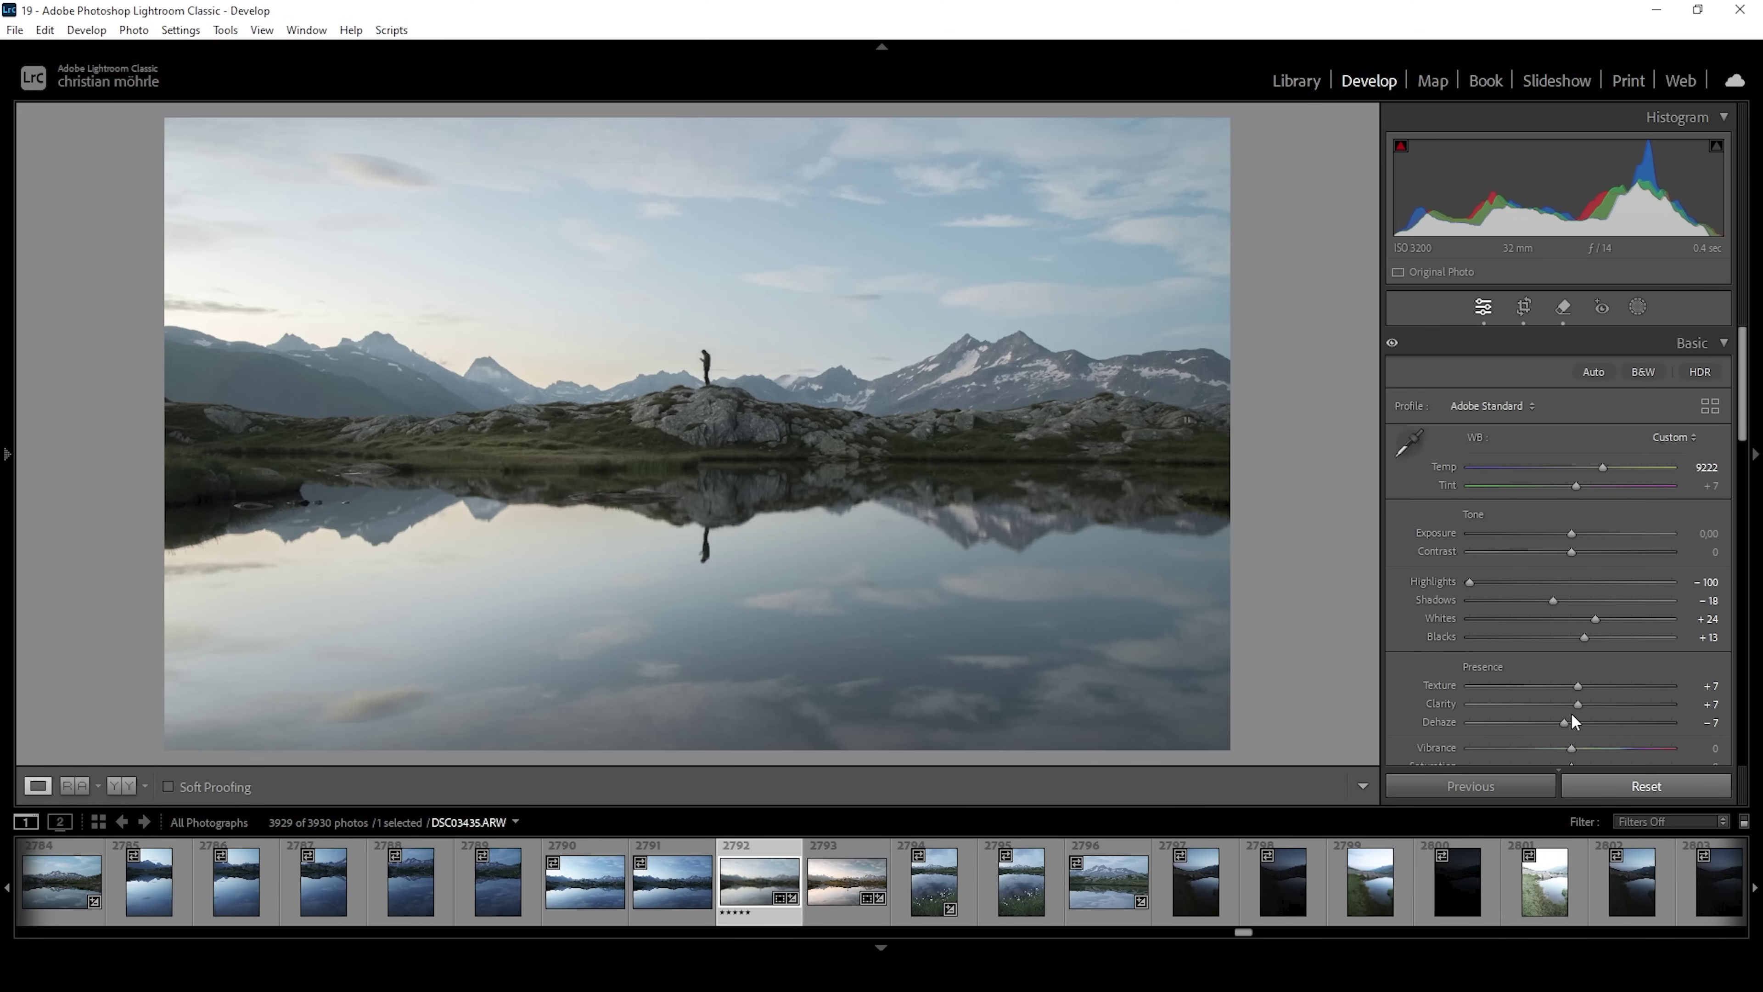
Set the photo's Vibrance to +27 and raise Saturation to slightly above +16
{"action": "scroll", "coordinate": [1571, 713], "scroll_direction": "down", "scroll_amount": 3}
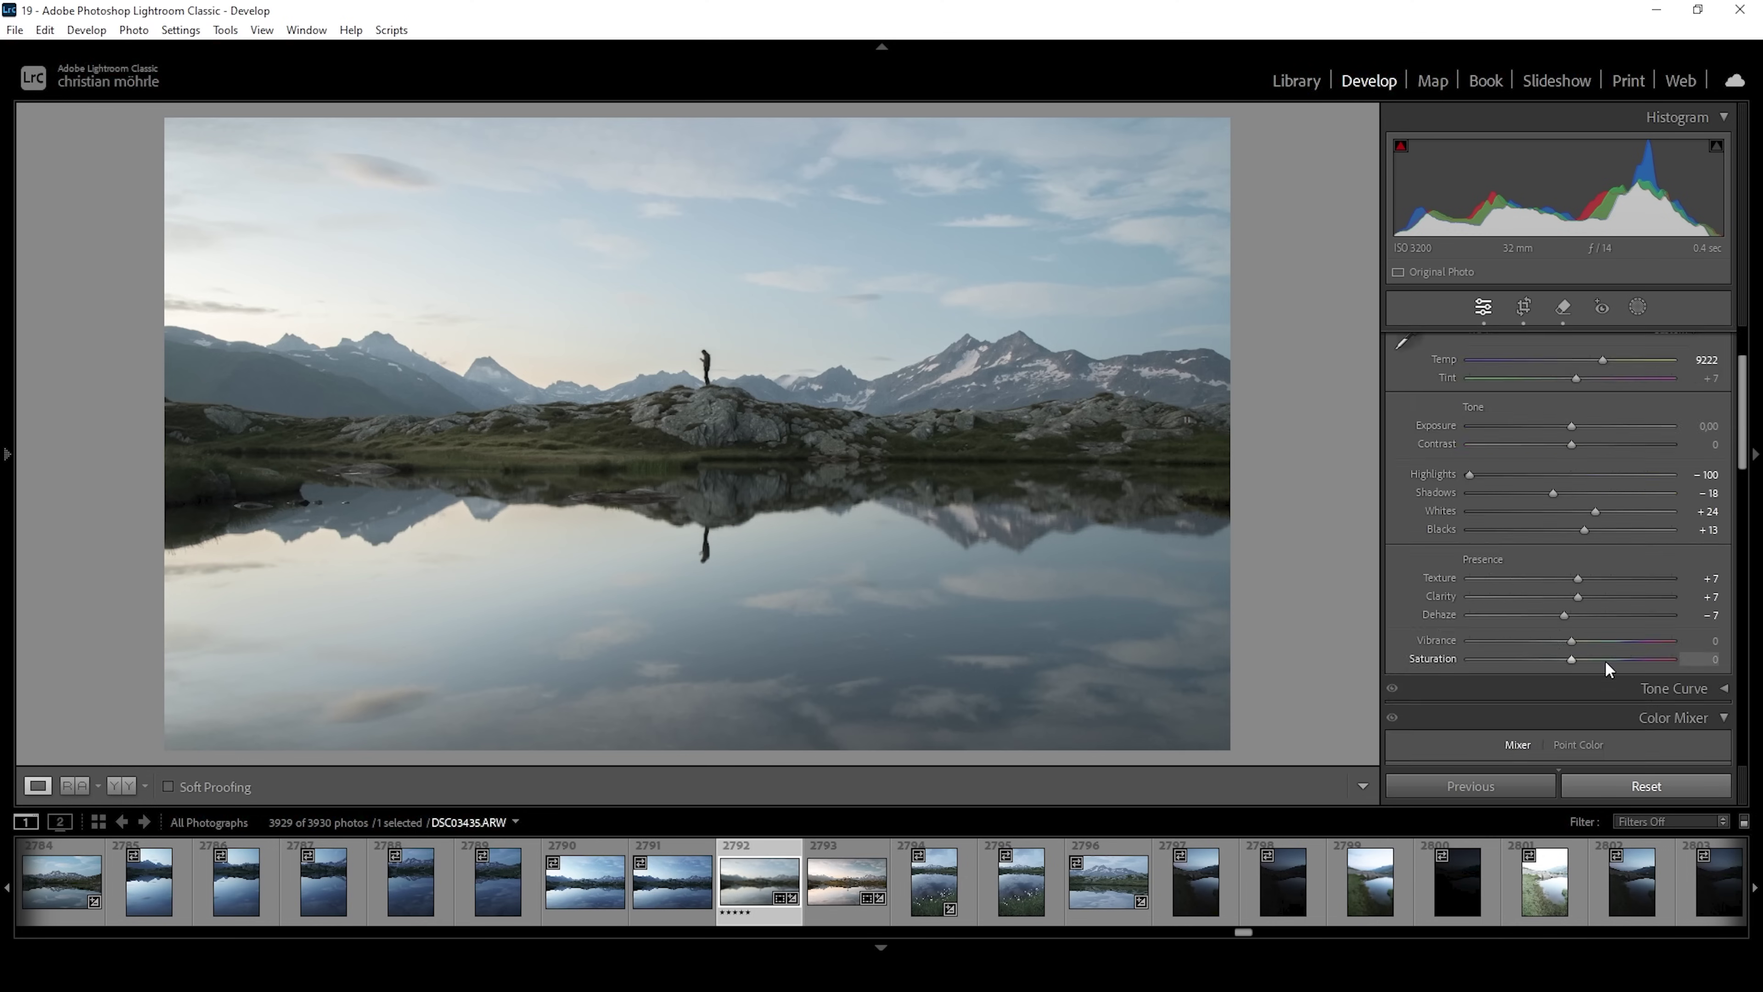
{"action": "left_click_drag", "start_coordinate": [1577, 641], "coordinate": [1597, 643]}
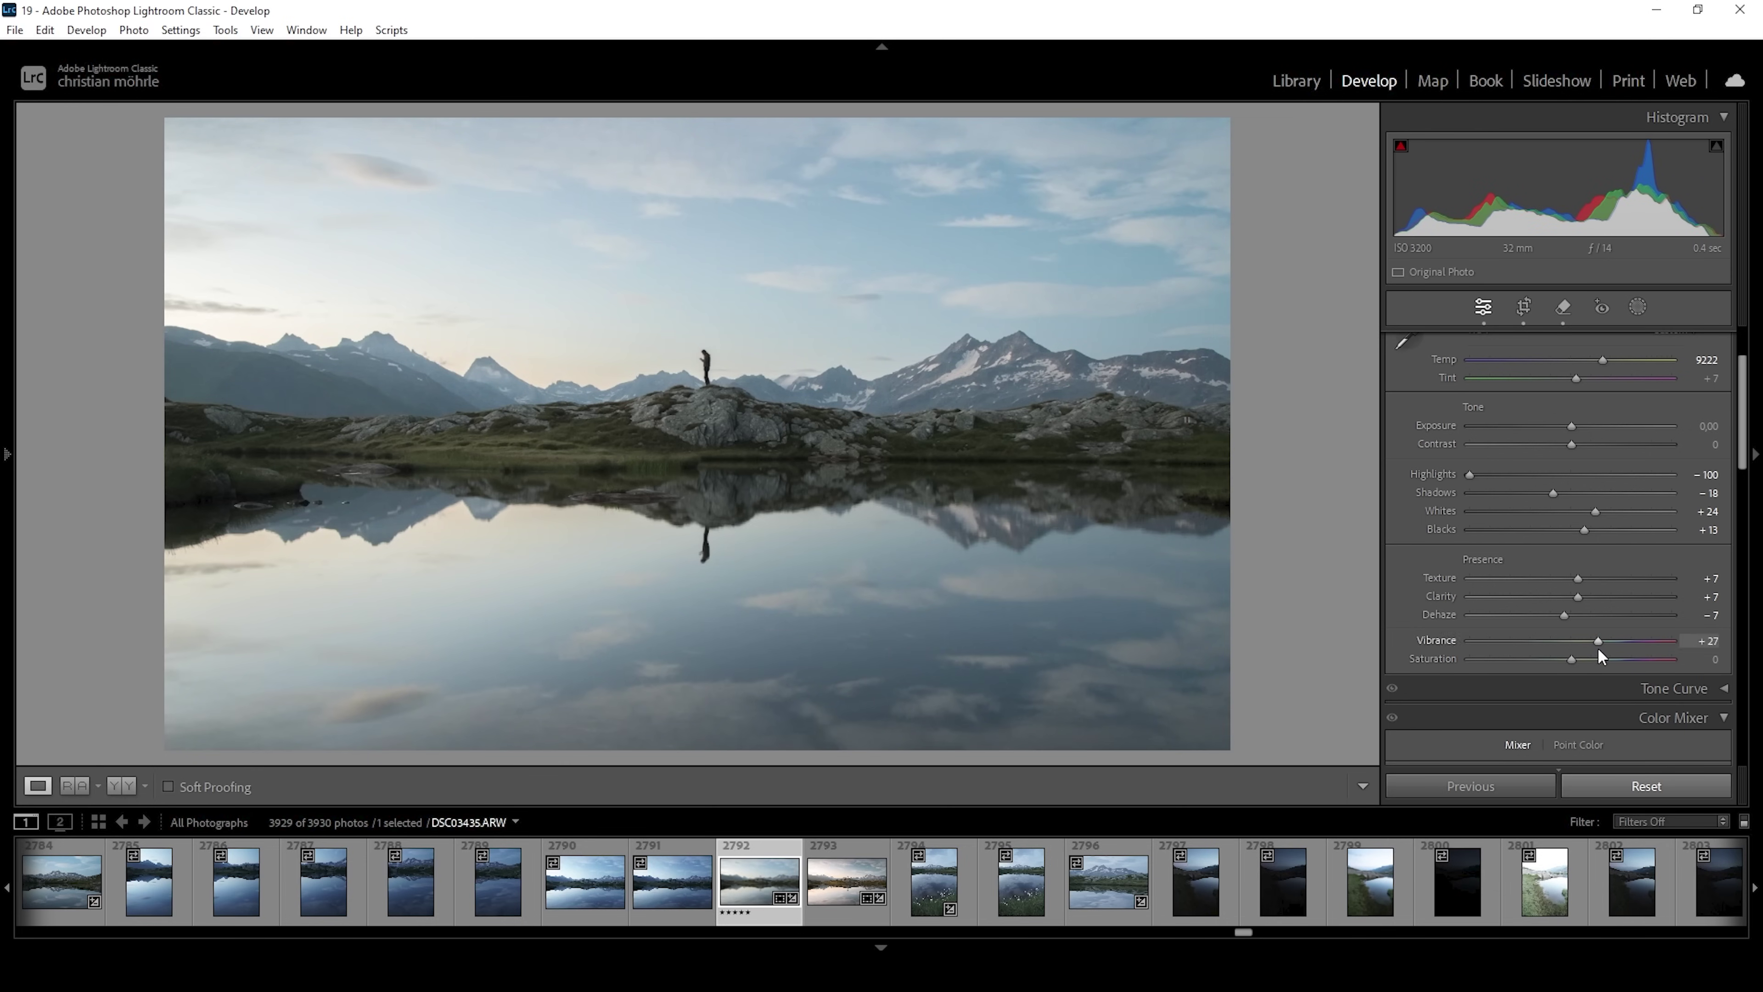
{"action": "left_click_drag", "start_coordinate": [1576, 658], "coordinate": [1588, 658]}
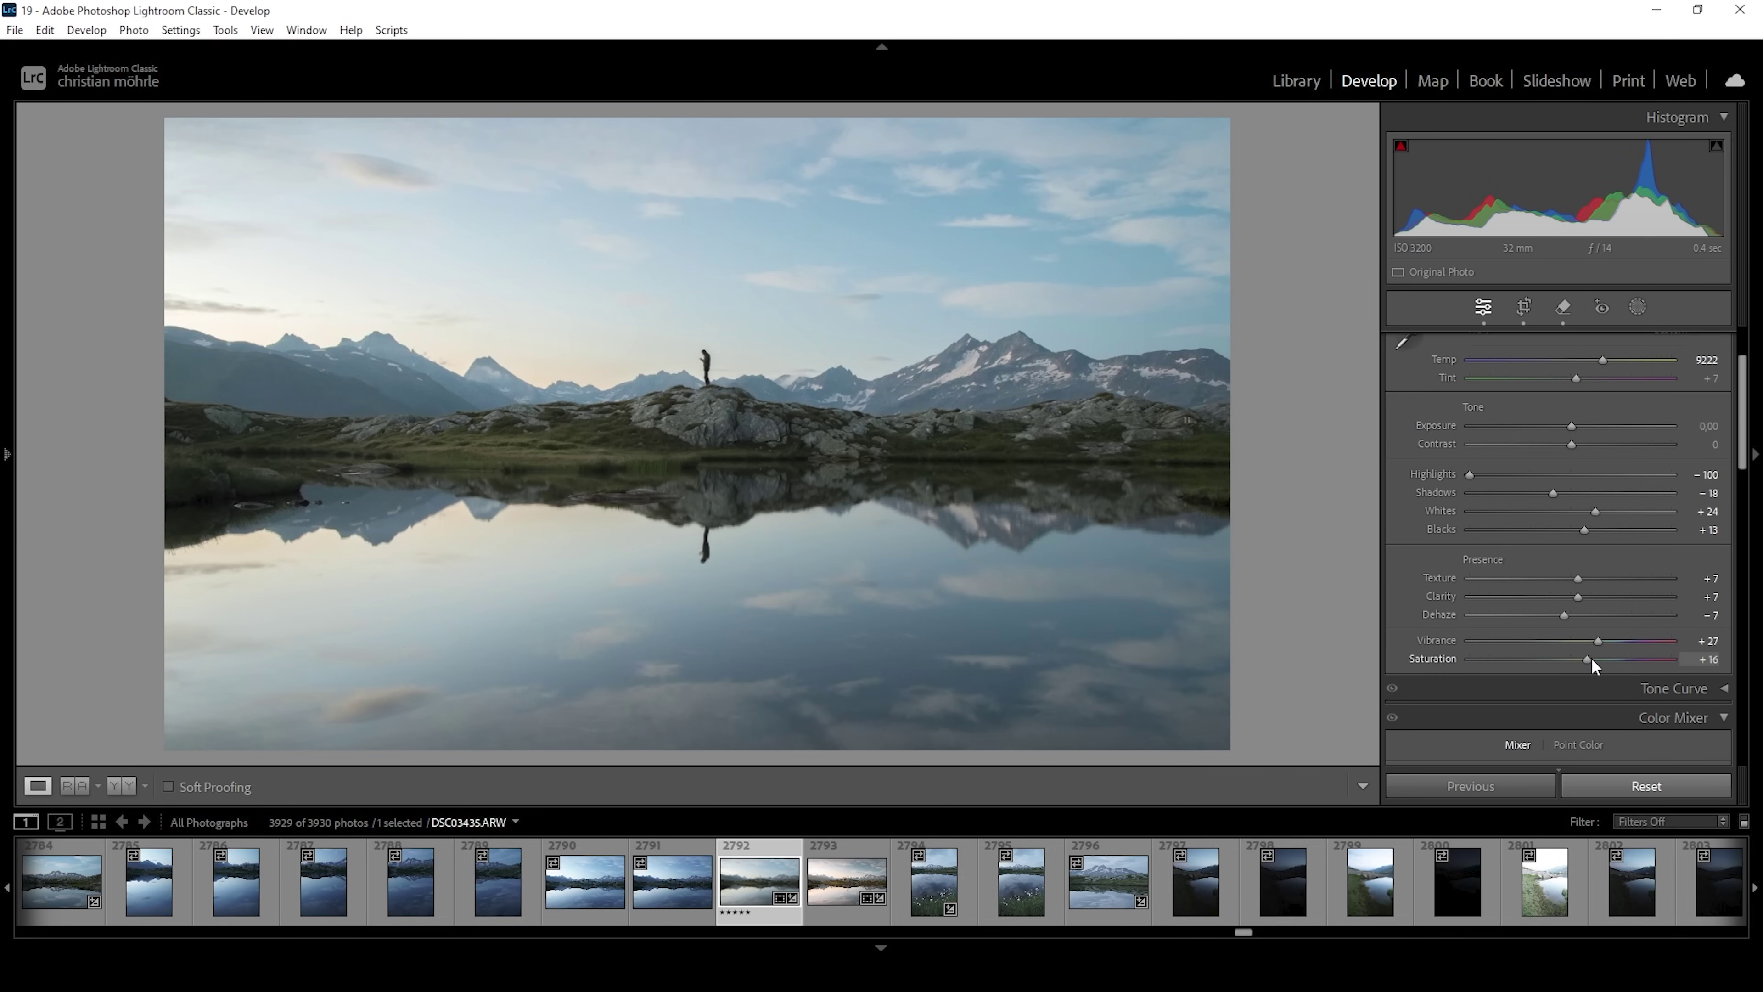
{"action": "left_click_drag", "start_coordinate": [1593, 660], "coordinate": [1596, 660]}
Compare the original and edited photo side by side, and return to the single-image view
{"action": "left_click_drag", "start_coordinate": [1739, 416], "coordinate": [1746, 274]}
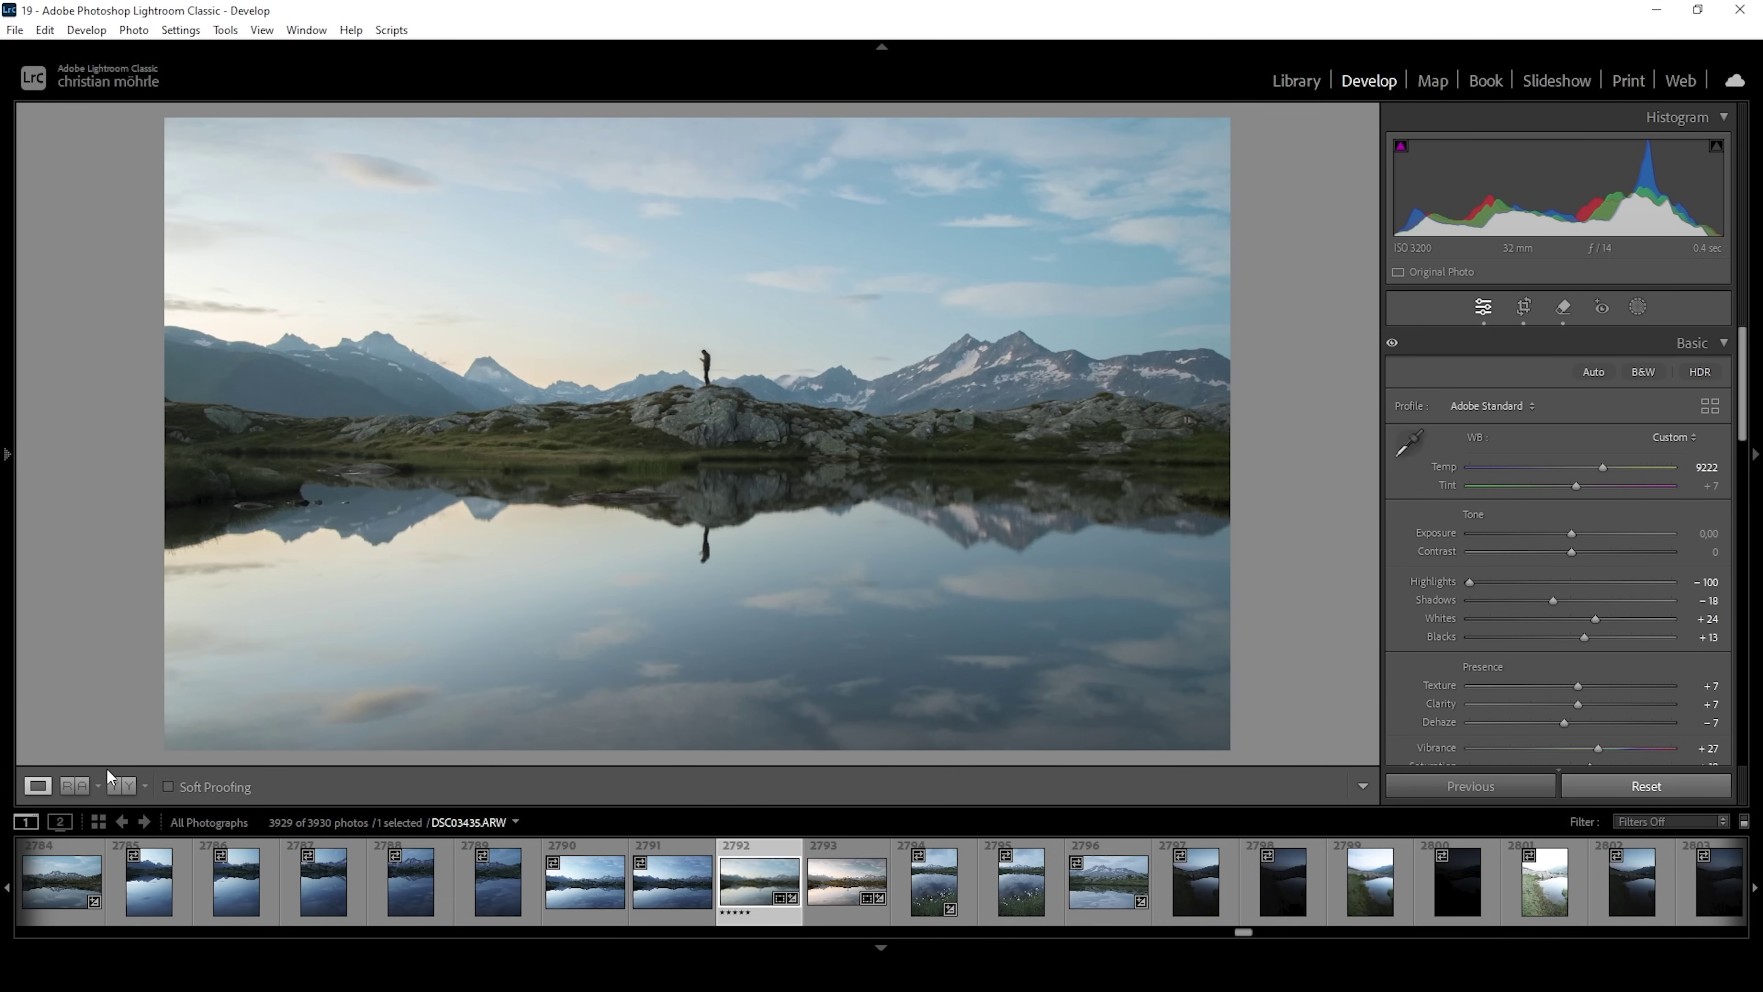
{"action": "key", "text": "y"}
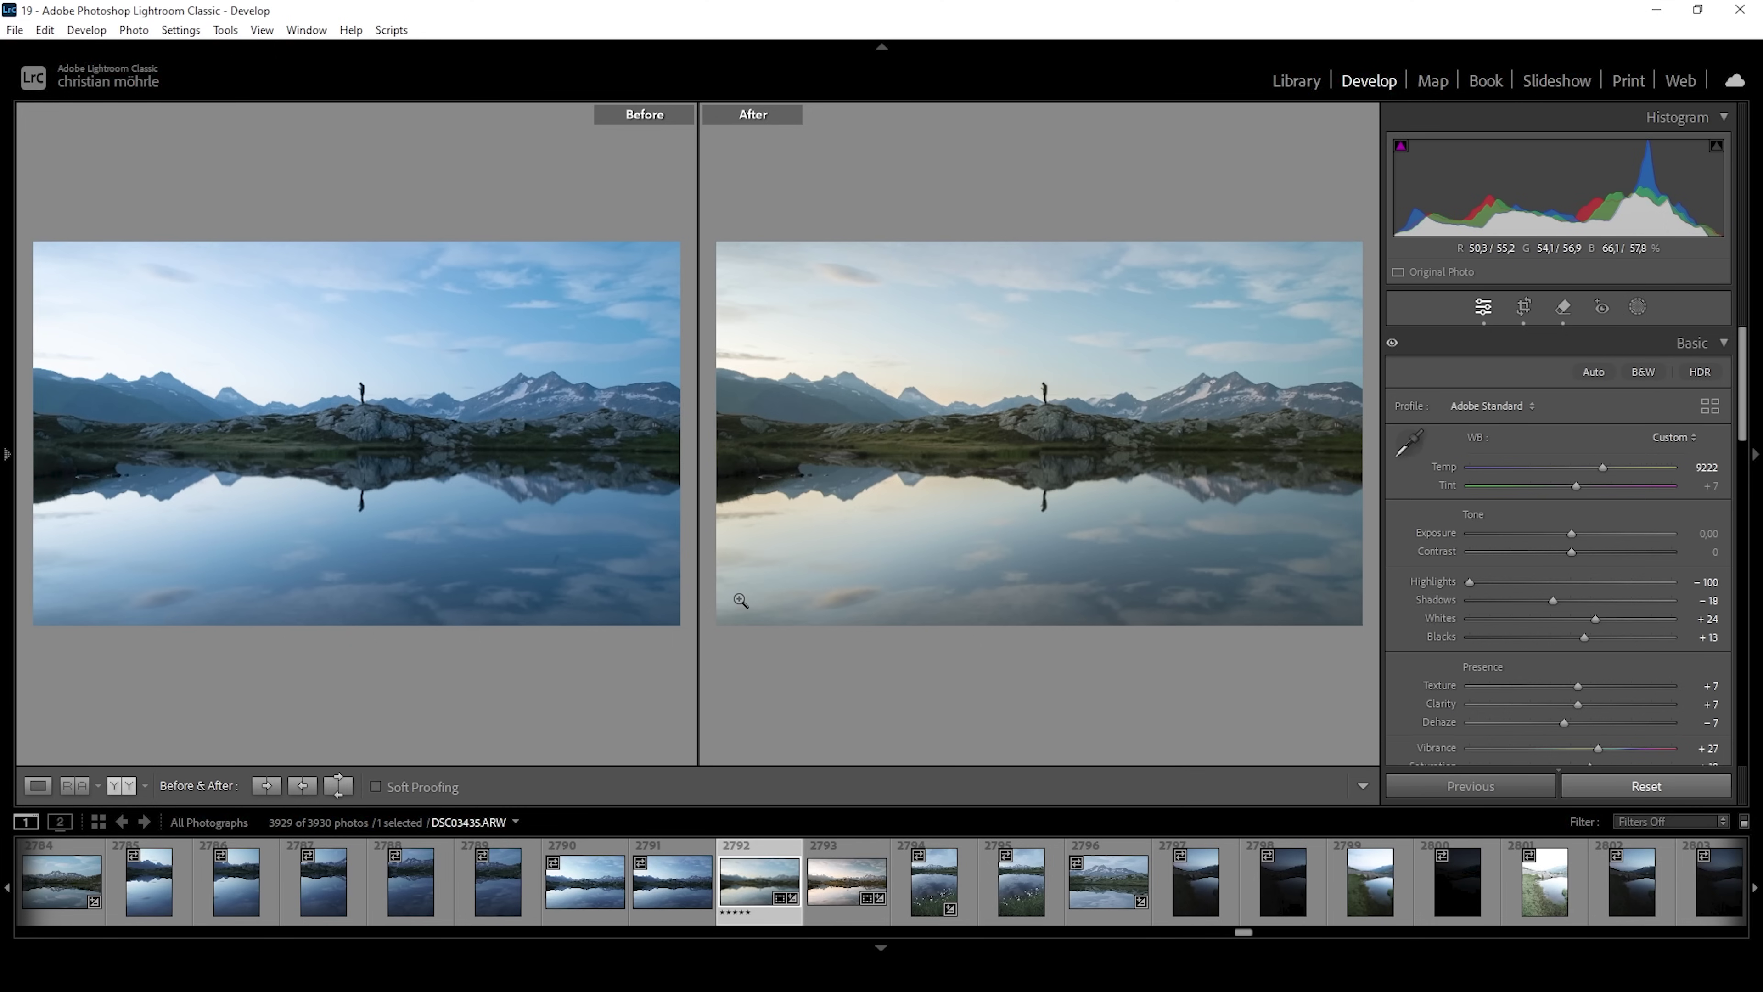
{"action": "left_click", "coordinate": [37, 786]}
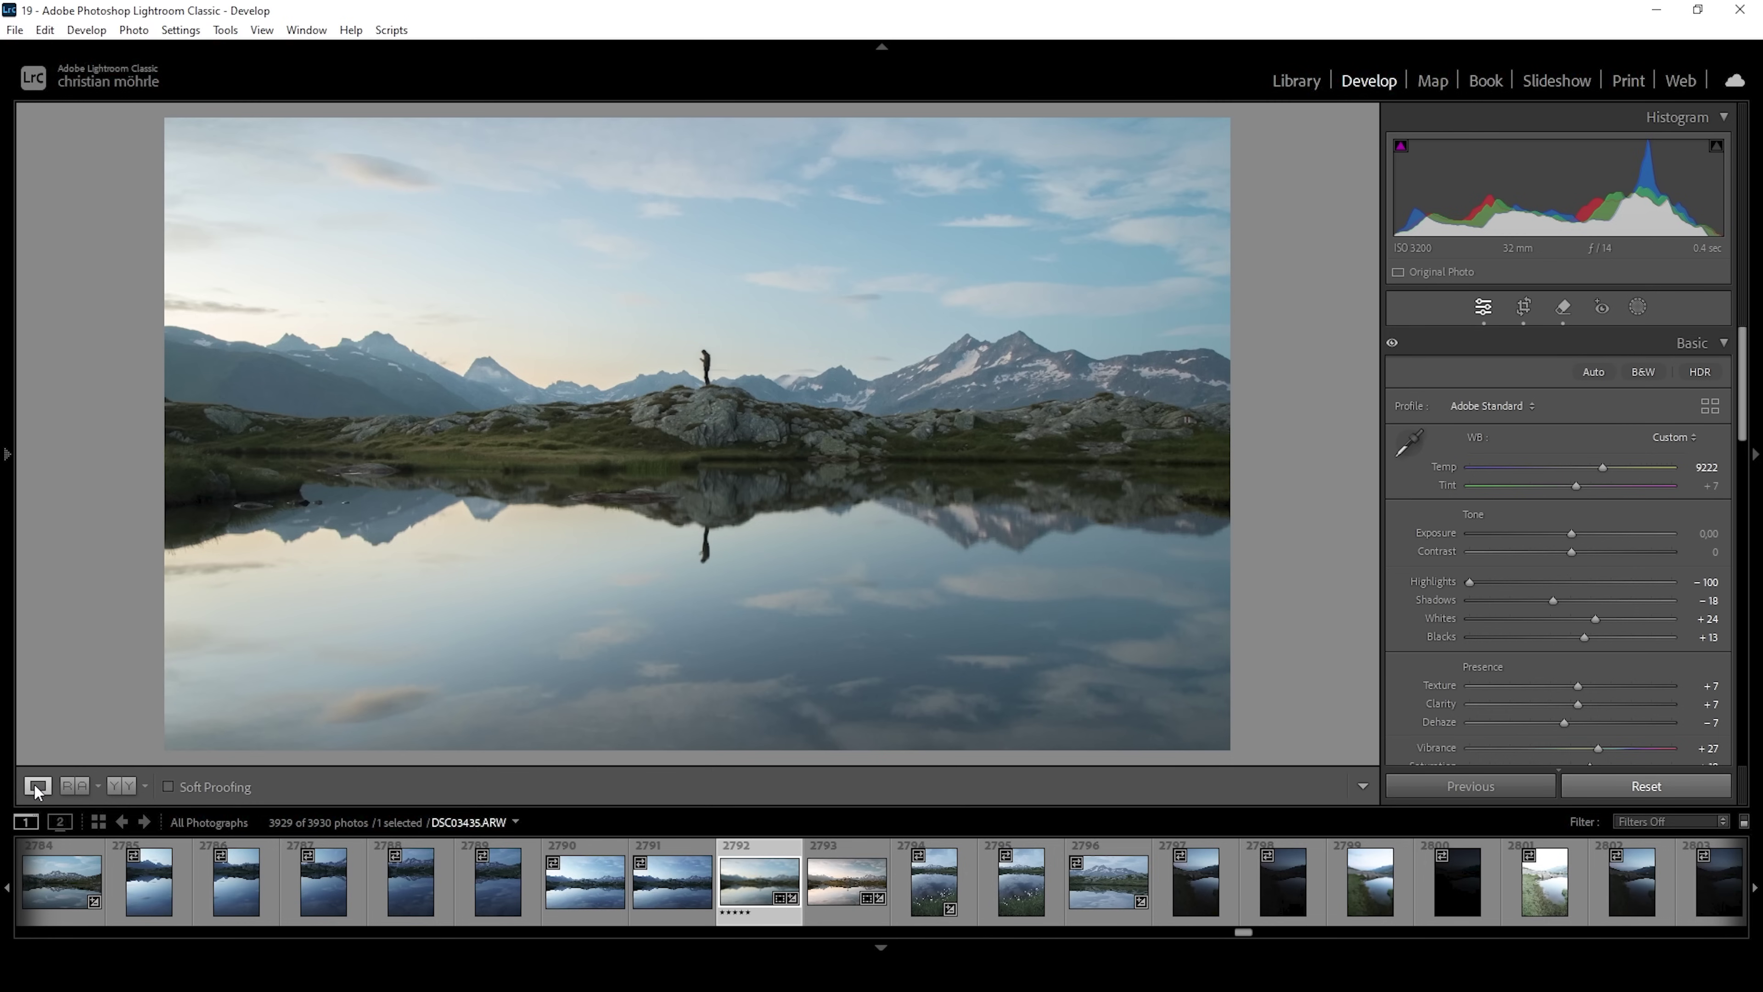
Create a Color Range mask by sampling the blue in the upper-right part of the sky
{"action": "left_click", "coordinate": [1636, 308]}
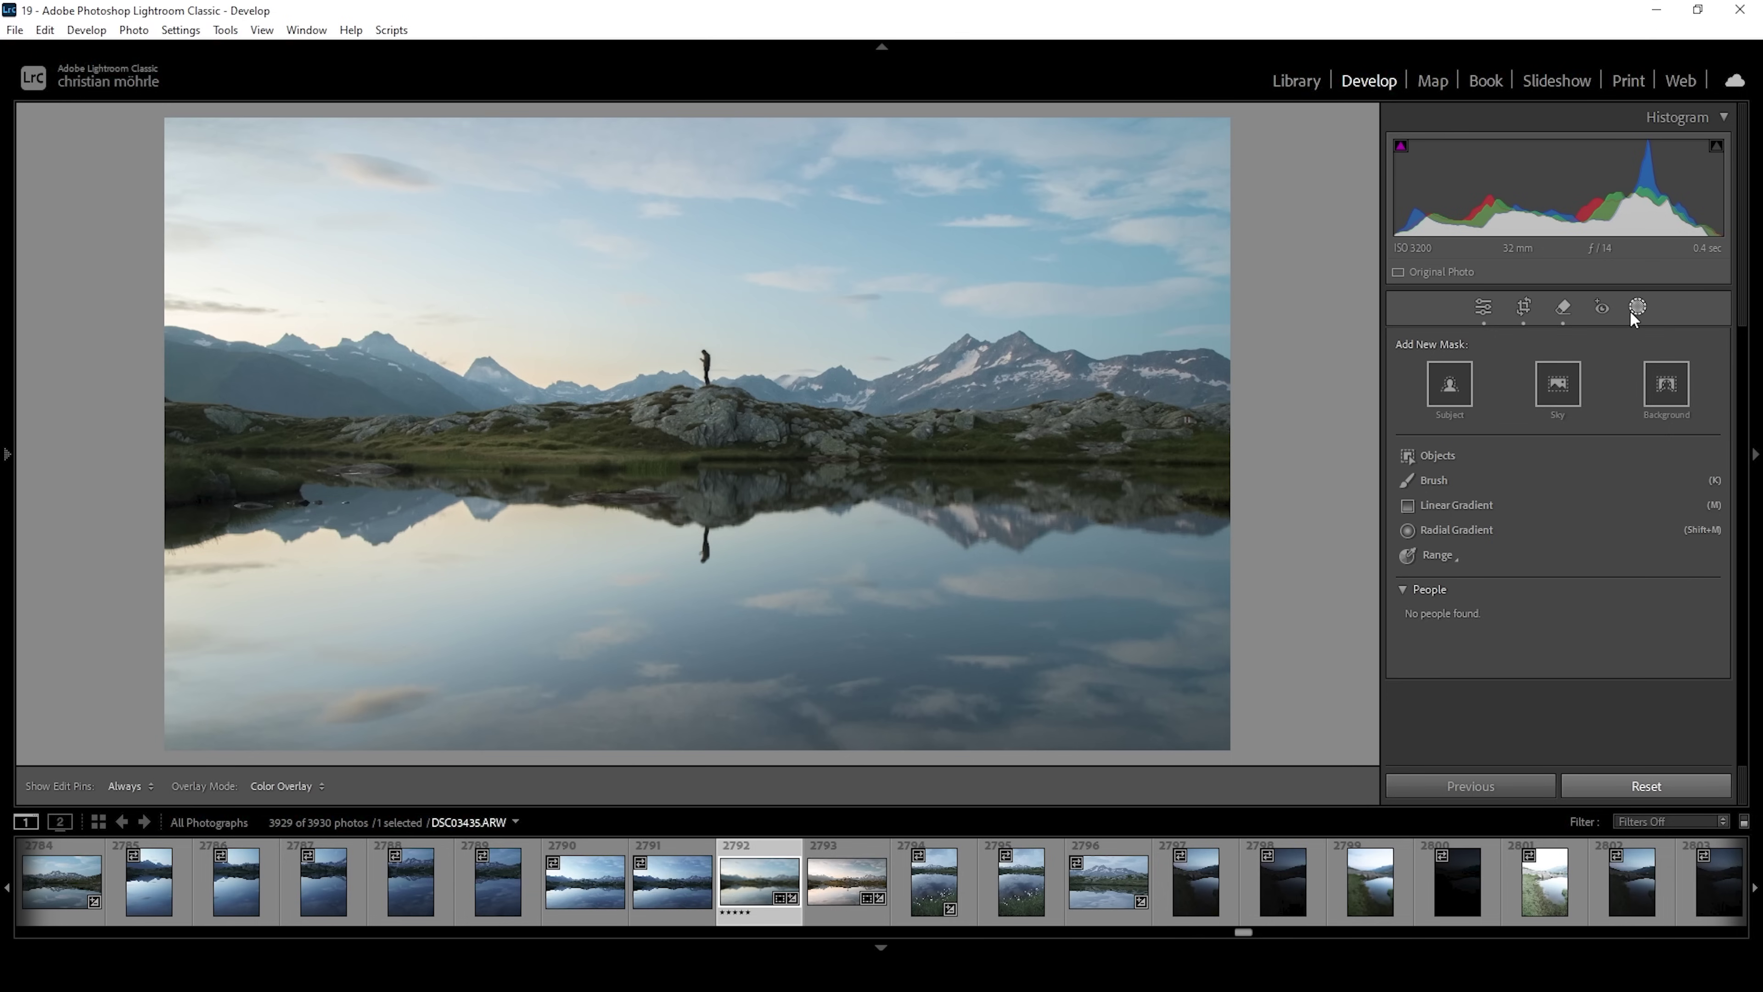
{"action": "left_click", "coordinate": [1452, 557]}
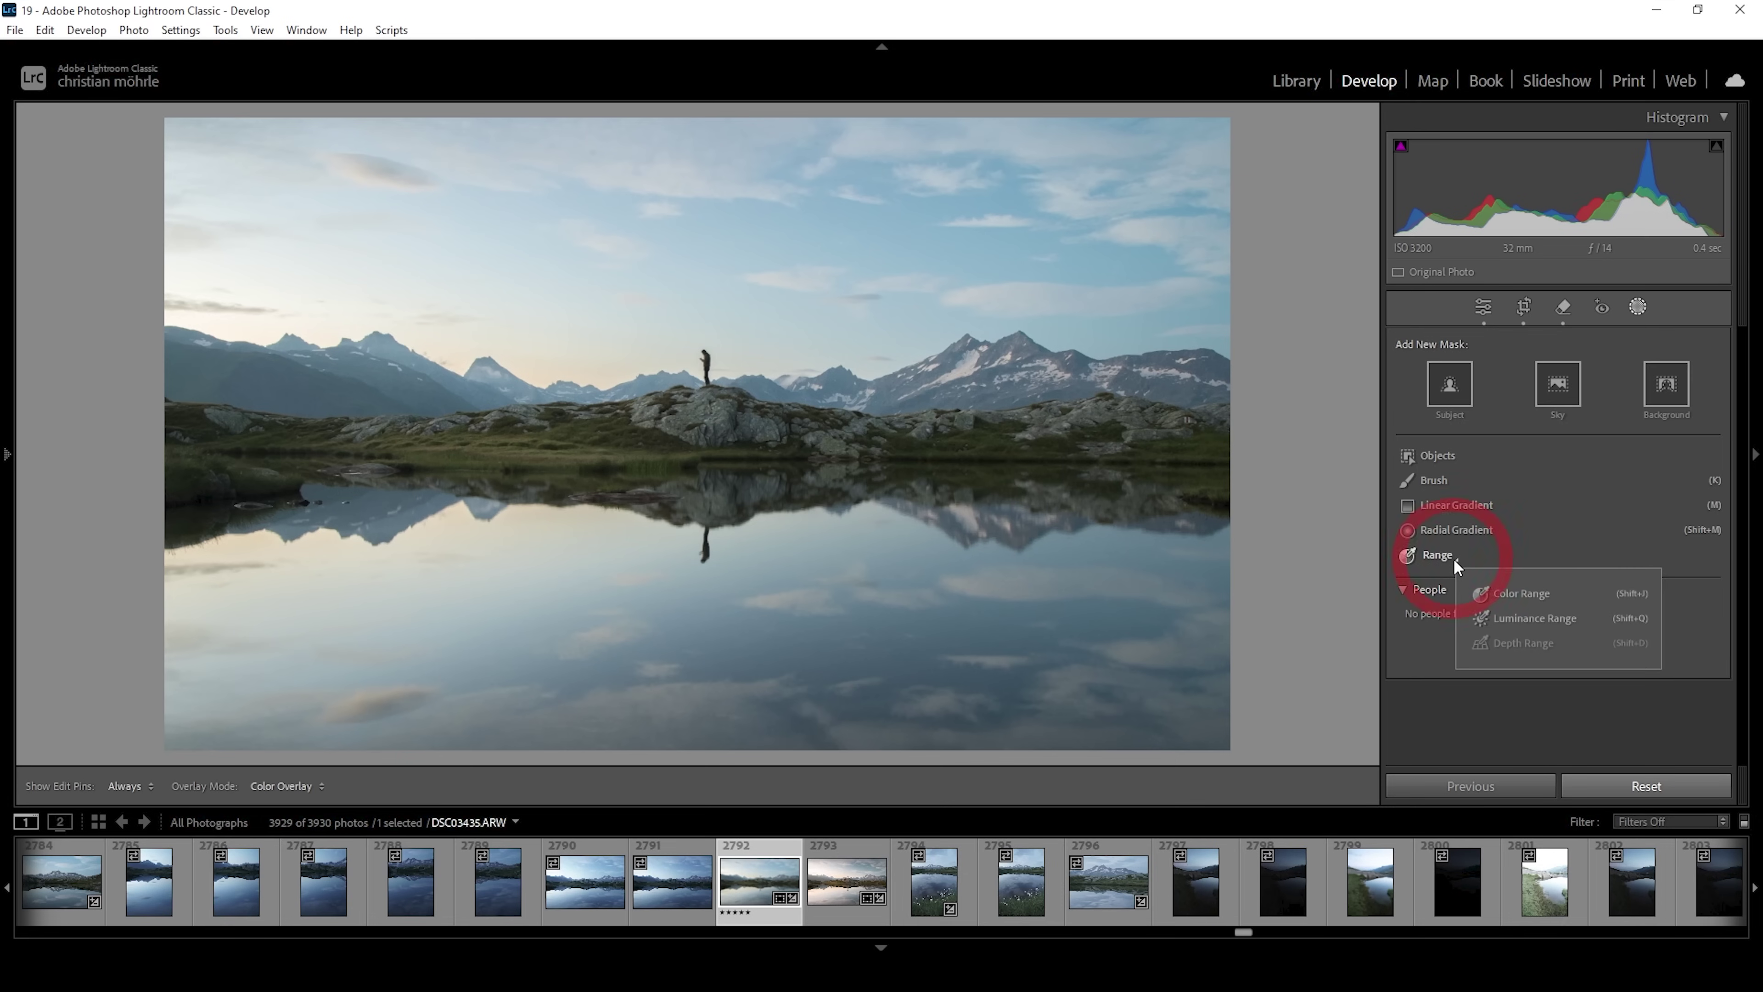
{"action": "left_click", "coordinate": [1547, 594]}
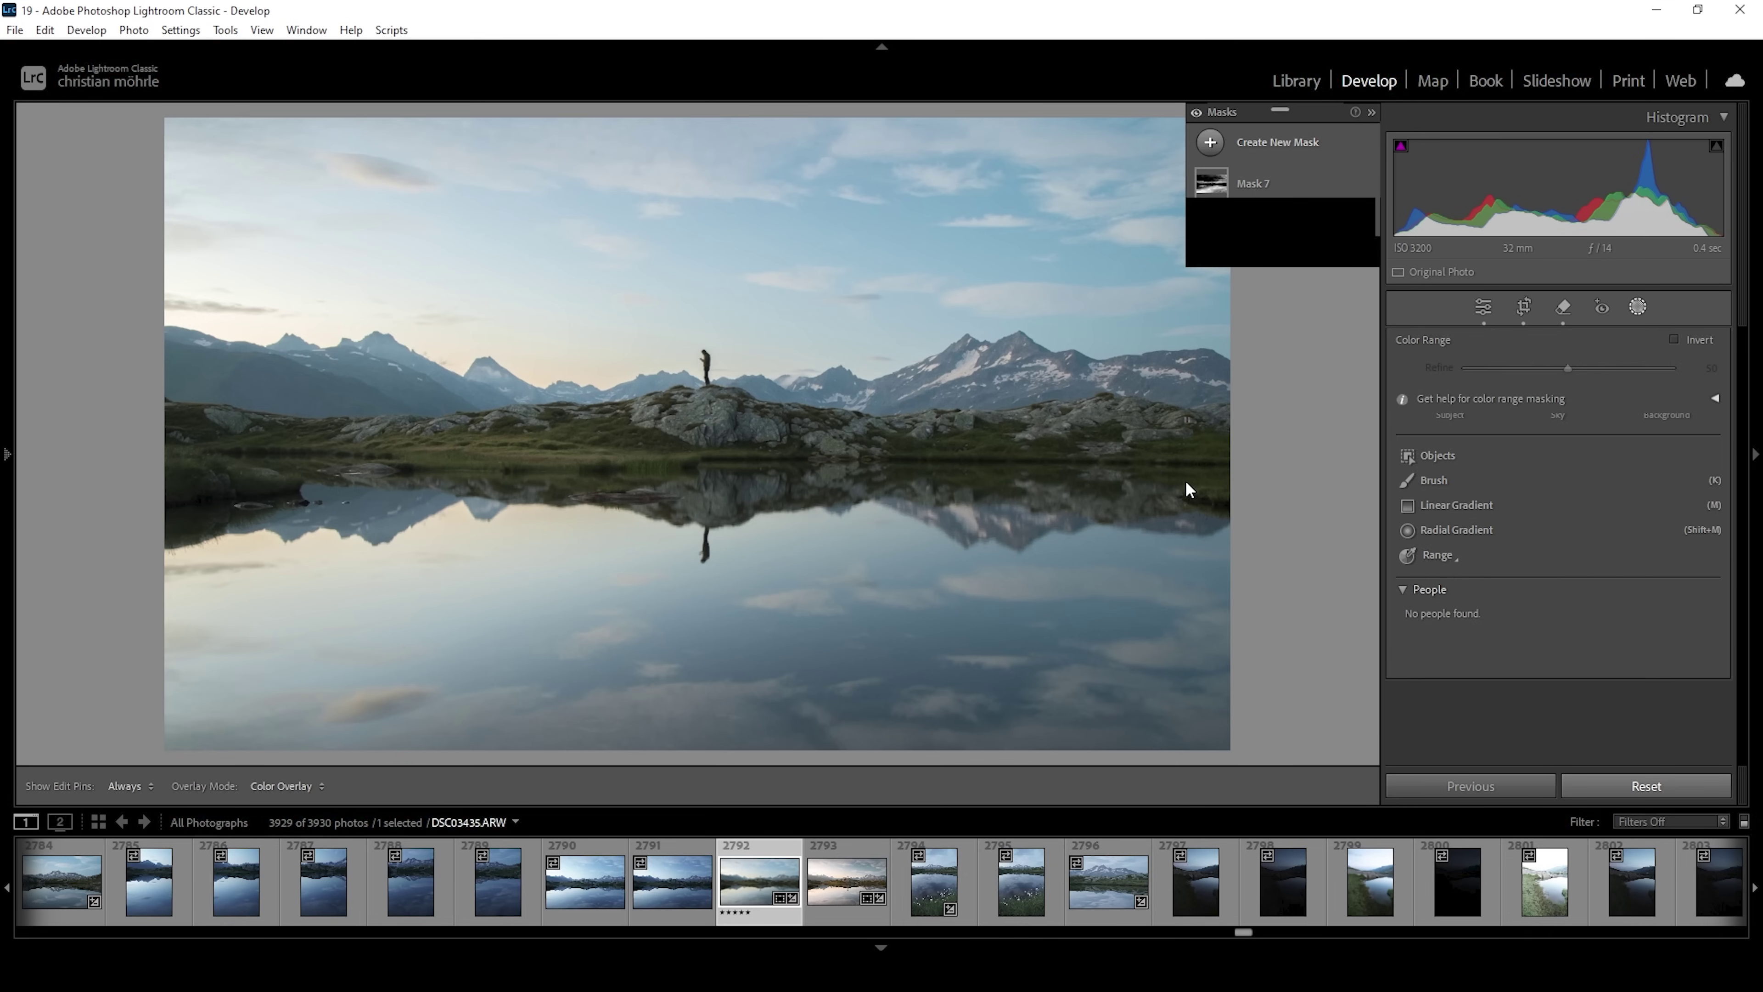
{"action": "left_click", "coordinate": [973, 201]}
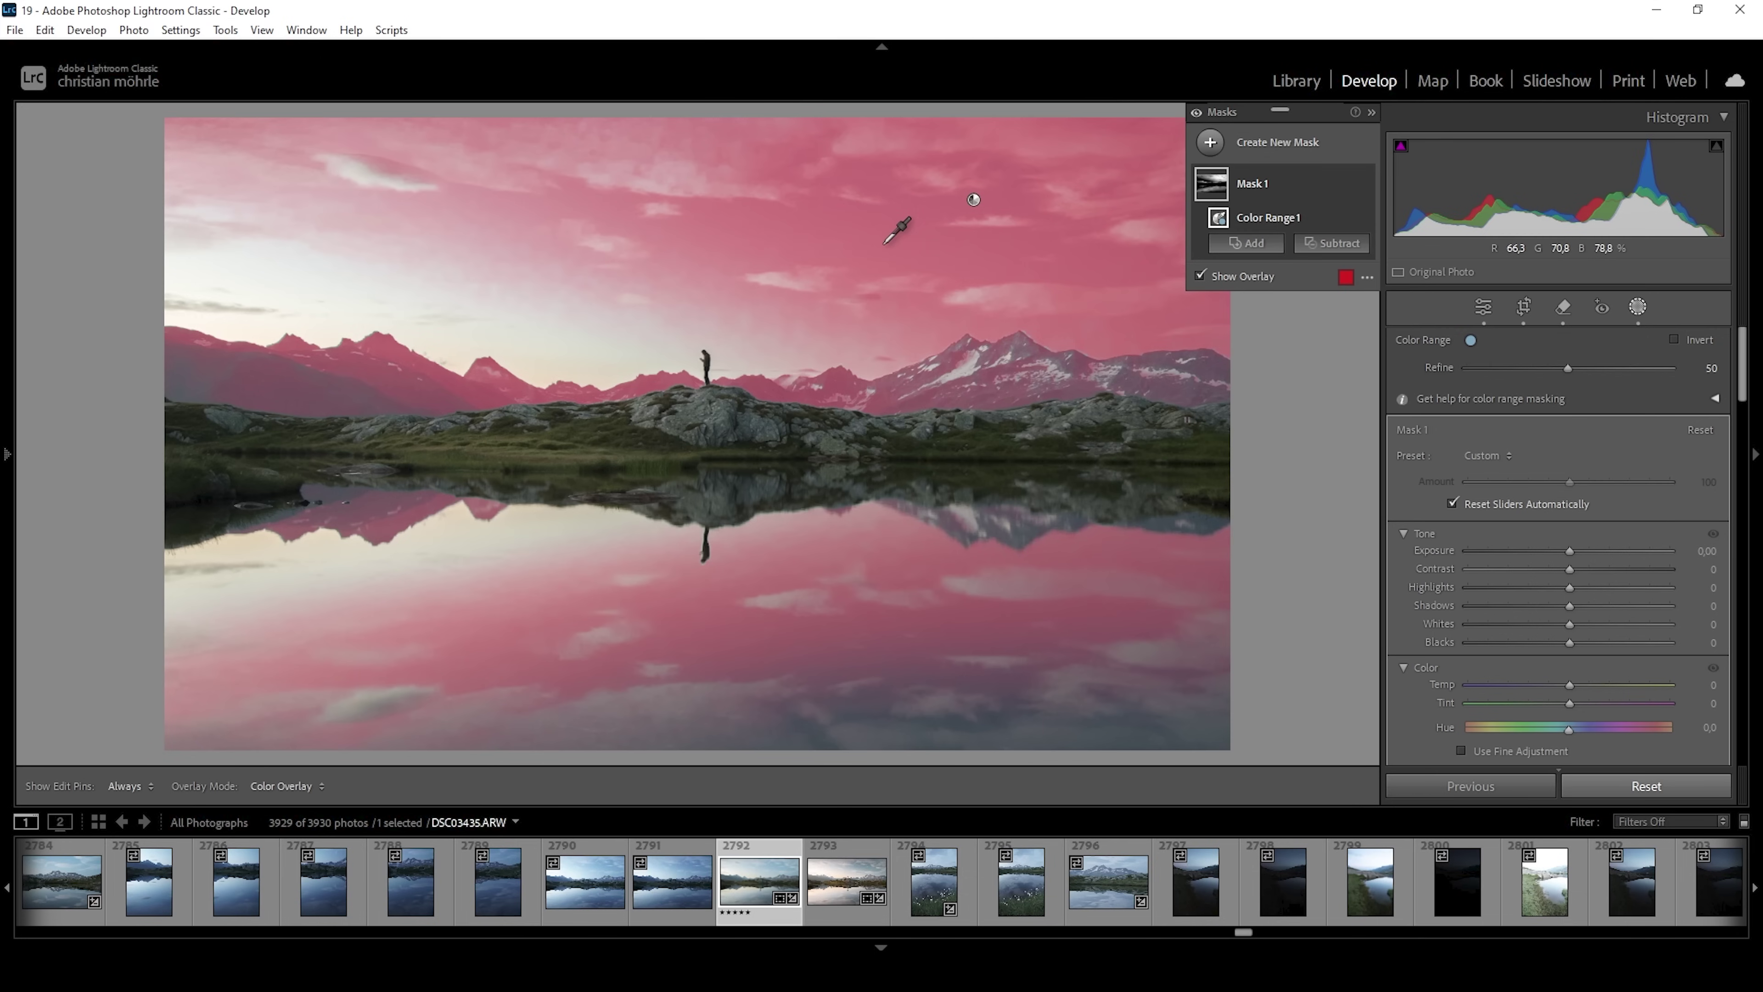
Subtract a slanted linear gradient from the mask, leaving mainly the upper-right sky, and set the mask's Exposure to -1.25
{"action": "left_click", "coordinate": [1343, 244]}
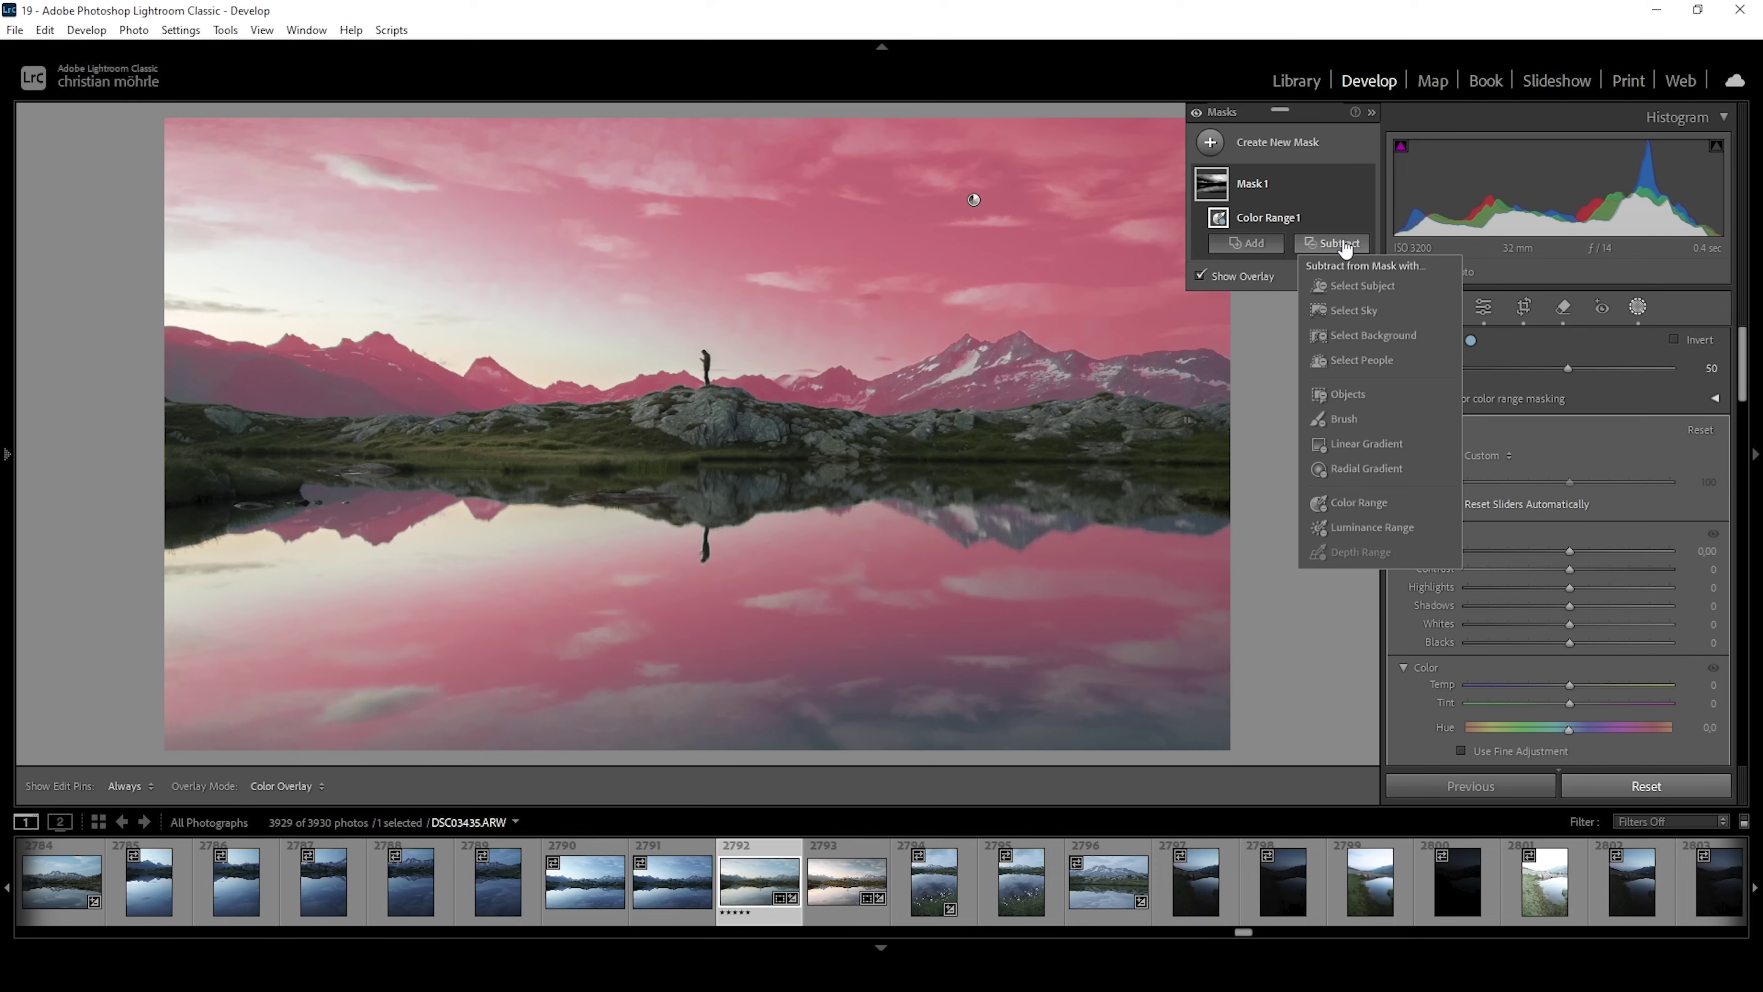
{"action": "left_click", "coordinate": [1377, 444]}
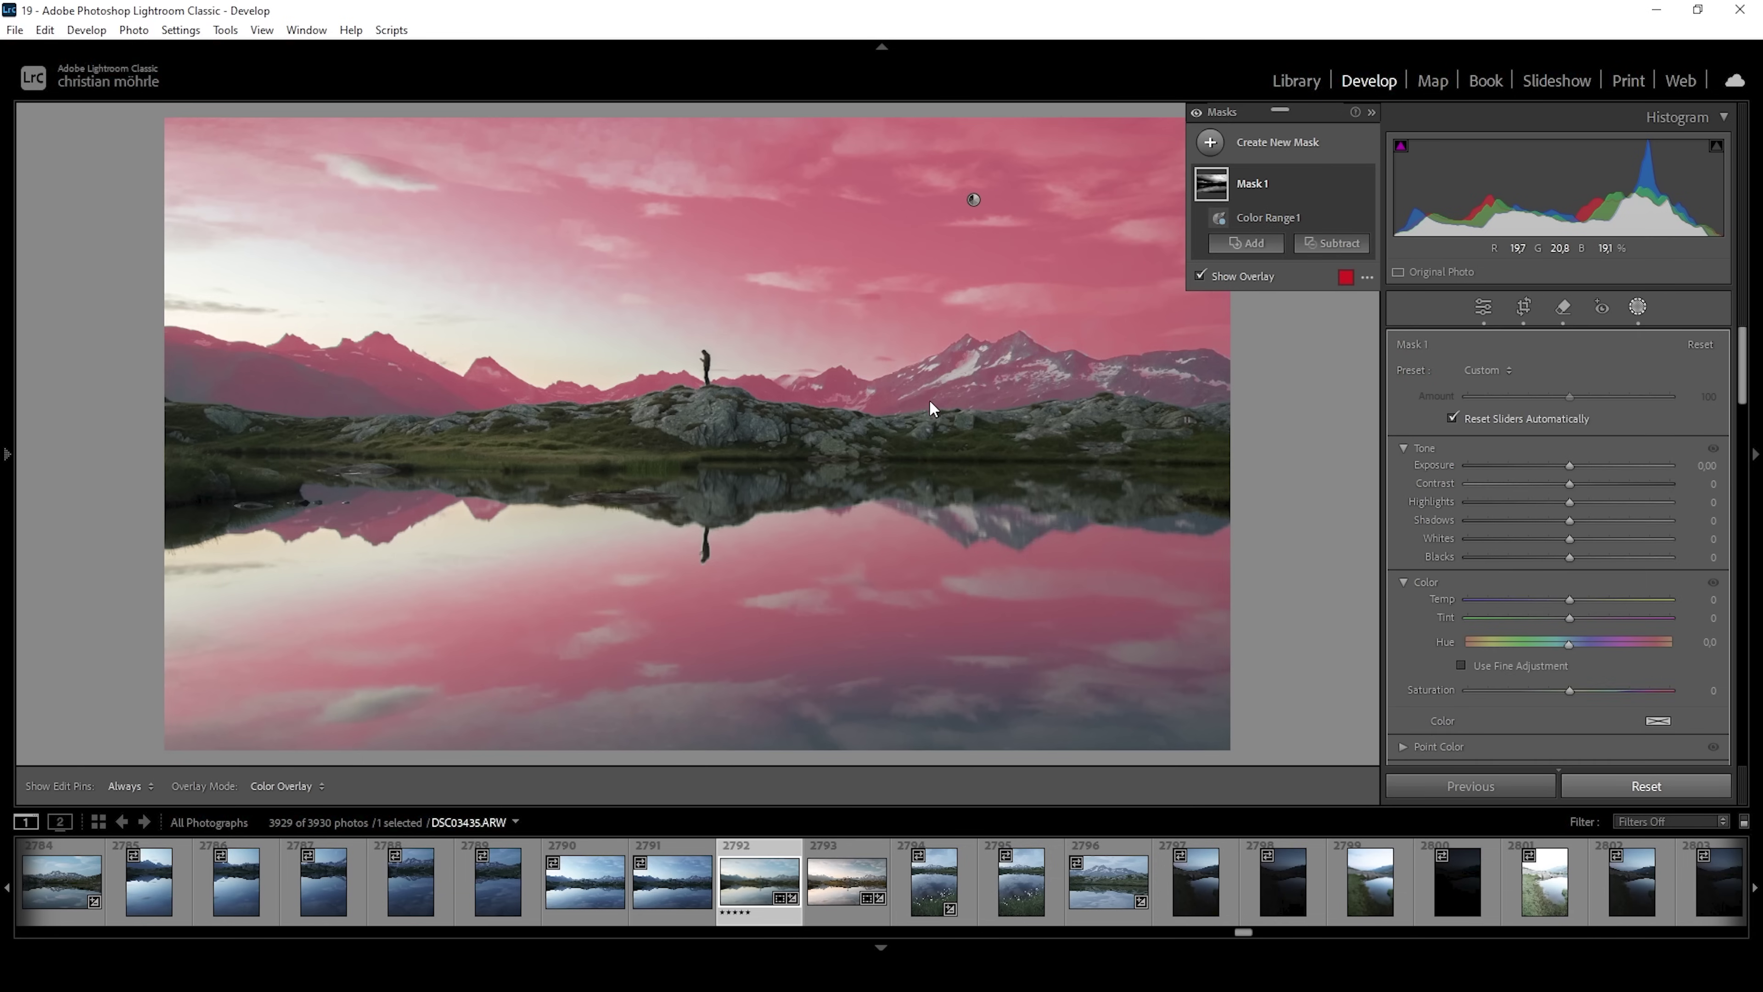
{"action": "left_click_drag", "start_coordinate": [878, 389], "coordinate": [941, 124]}
{"action": "left_click_drag", "start_coordinate": [876, 393], "coordinate": [910, 381]}
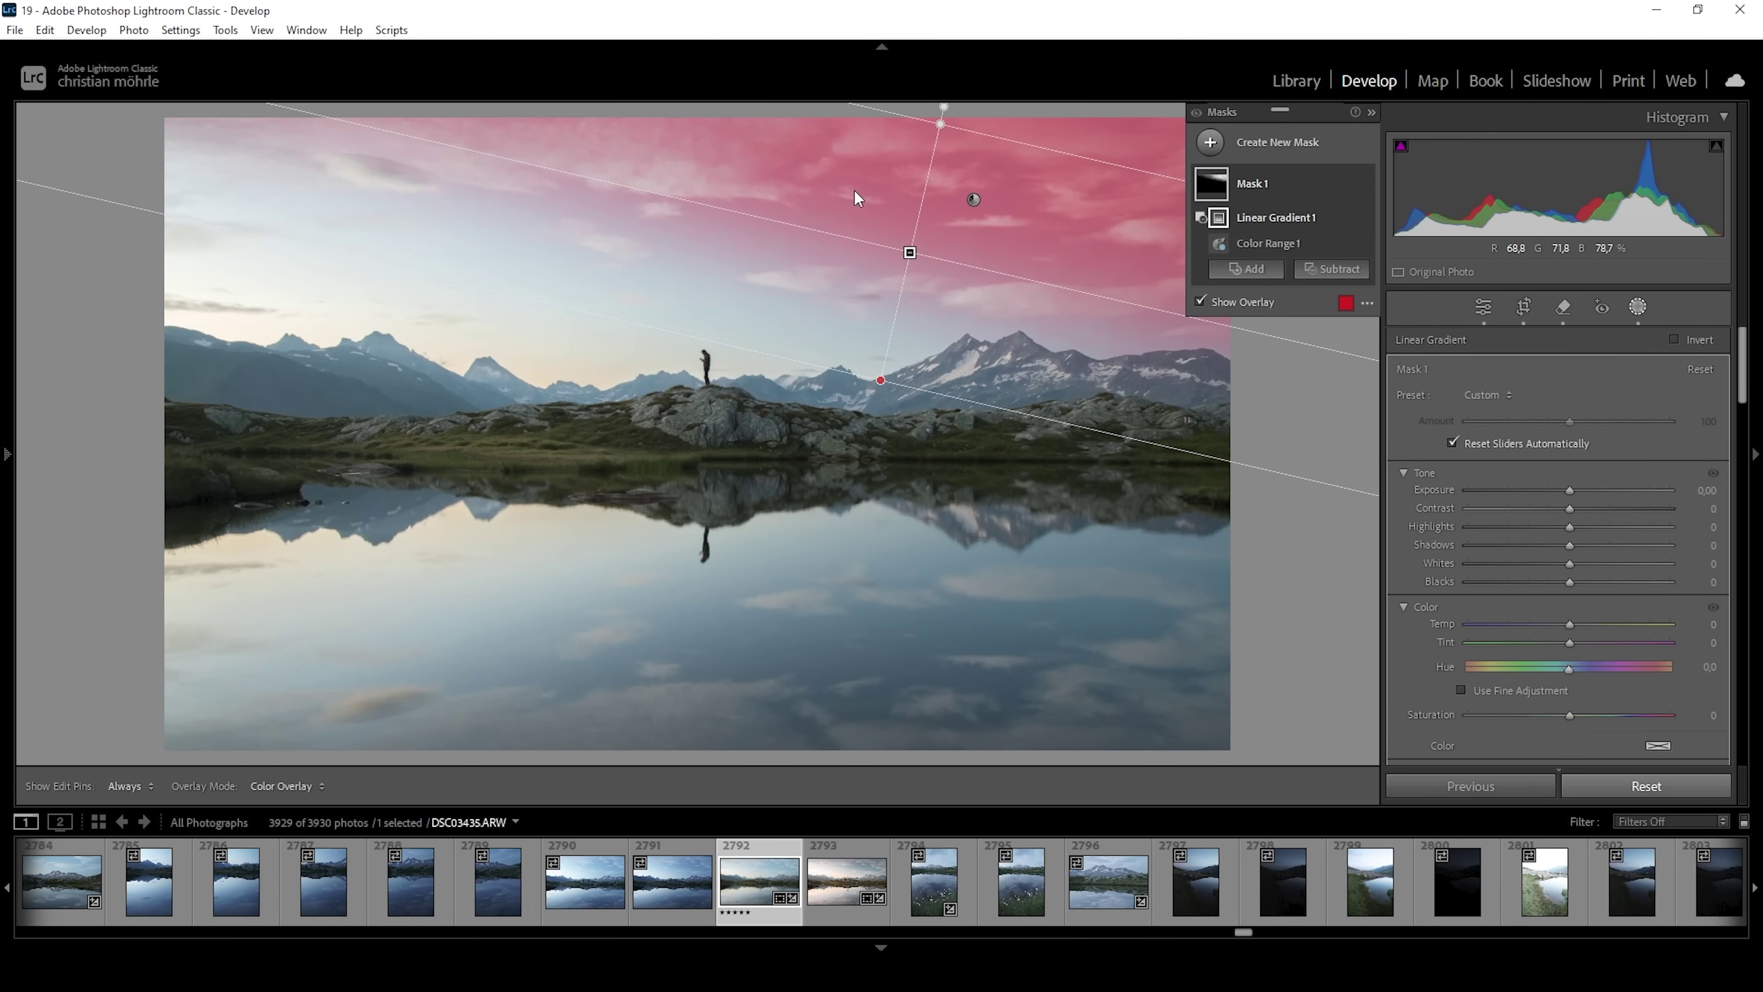
{"action": "left_click", "coordinate": [1569, 490]}
{"action": "left_click_drag", "start_coordinate": [1569, 488], "coordinate": [1535, 488]}
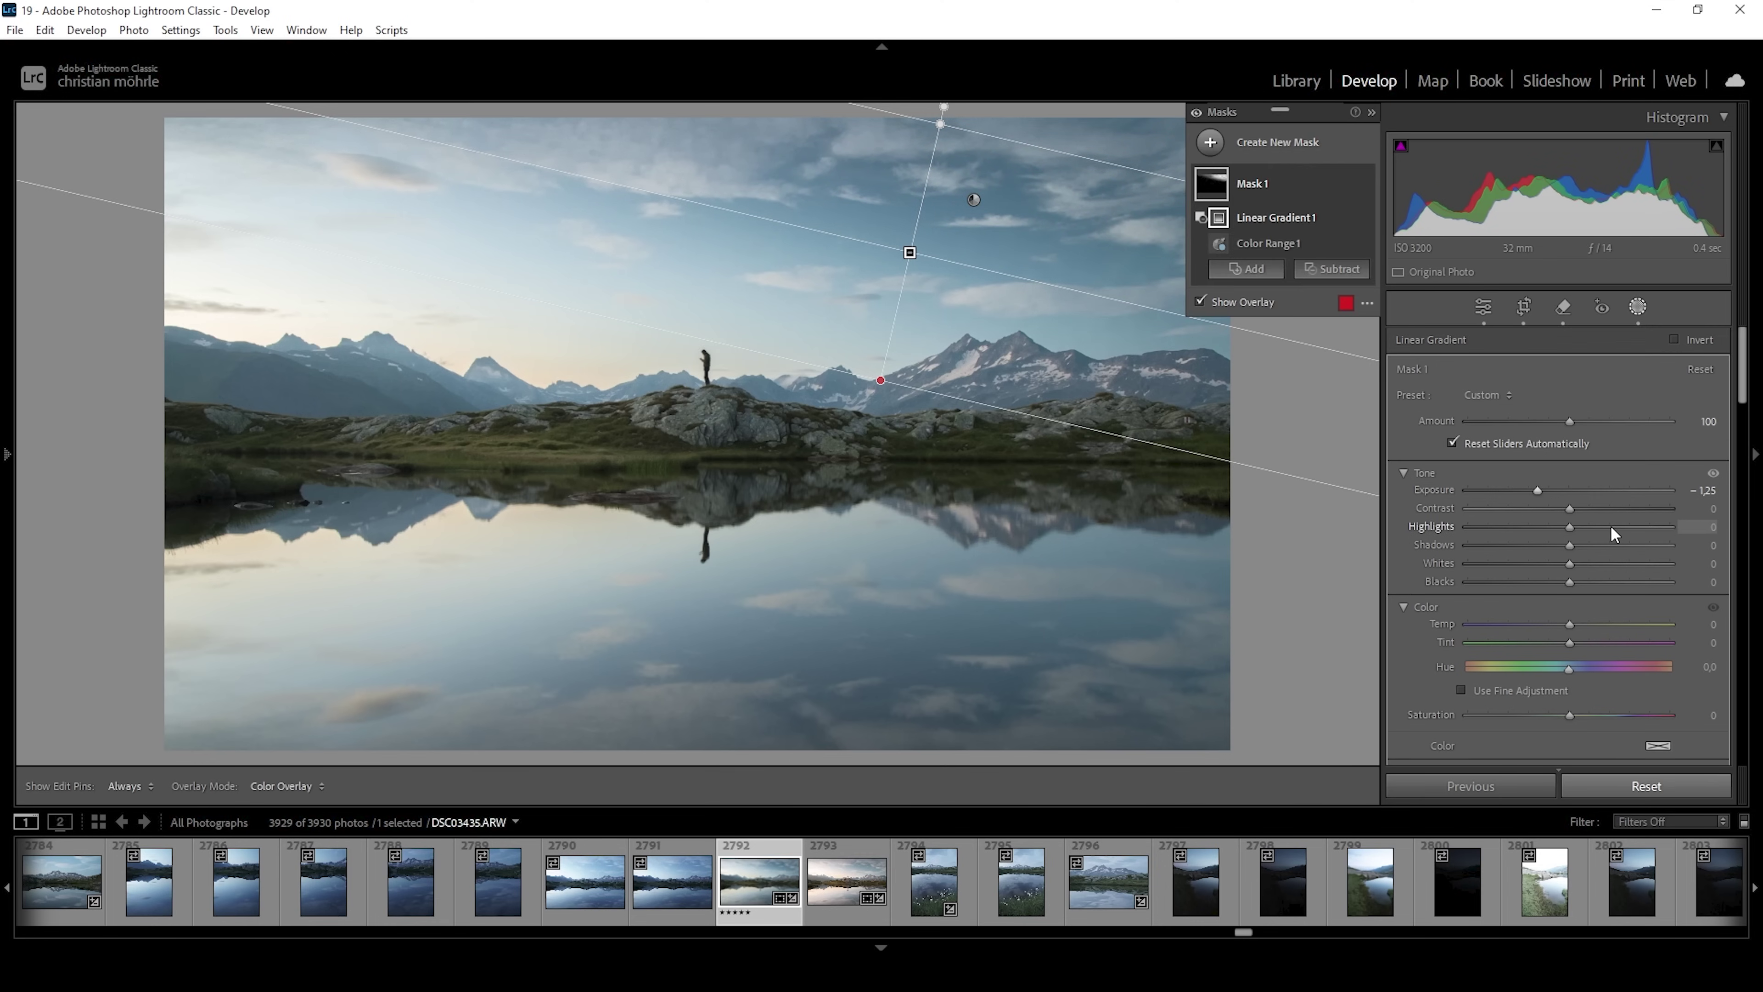
Create a second Color Range mask sampled from the blue sky above the mountains
{"action": "left_click", "coordinate": [1215, 145]}
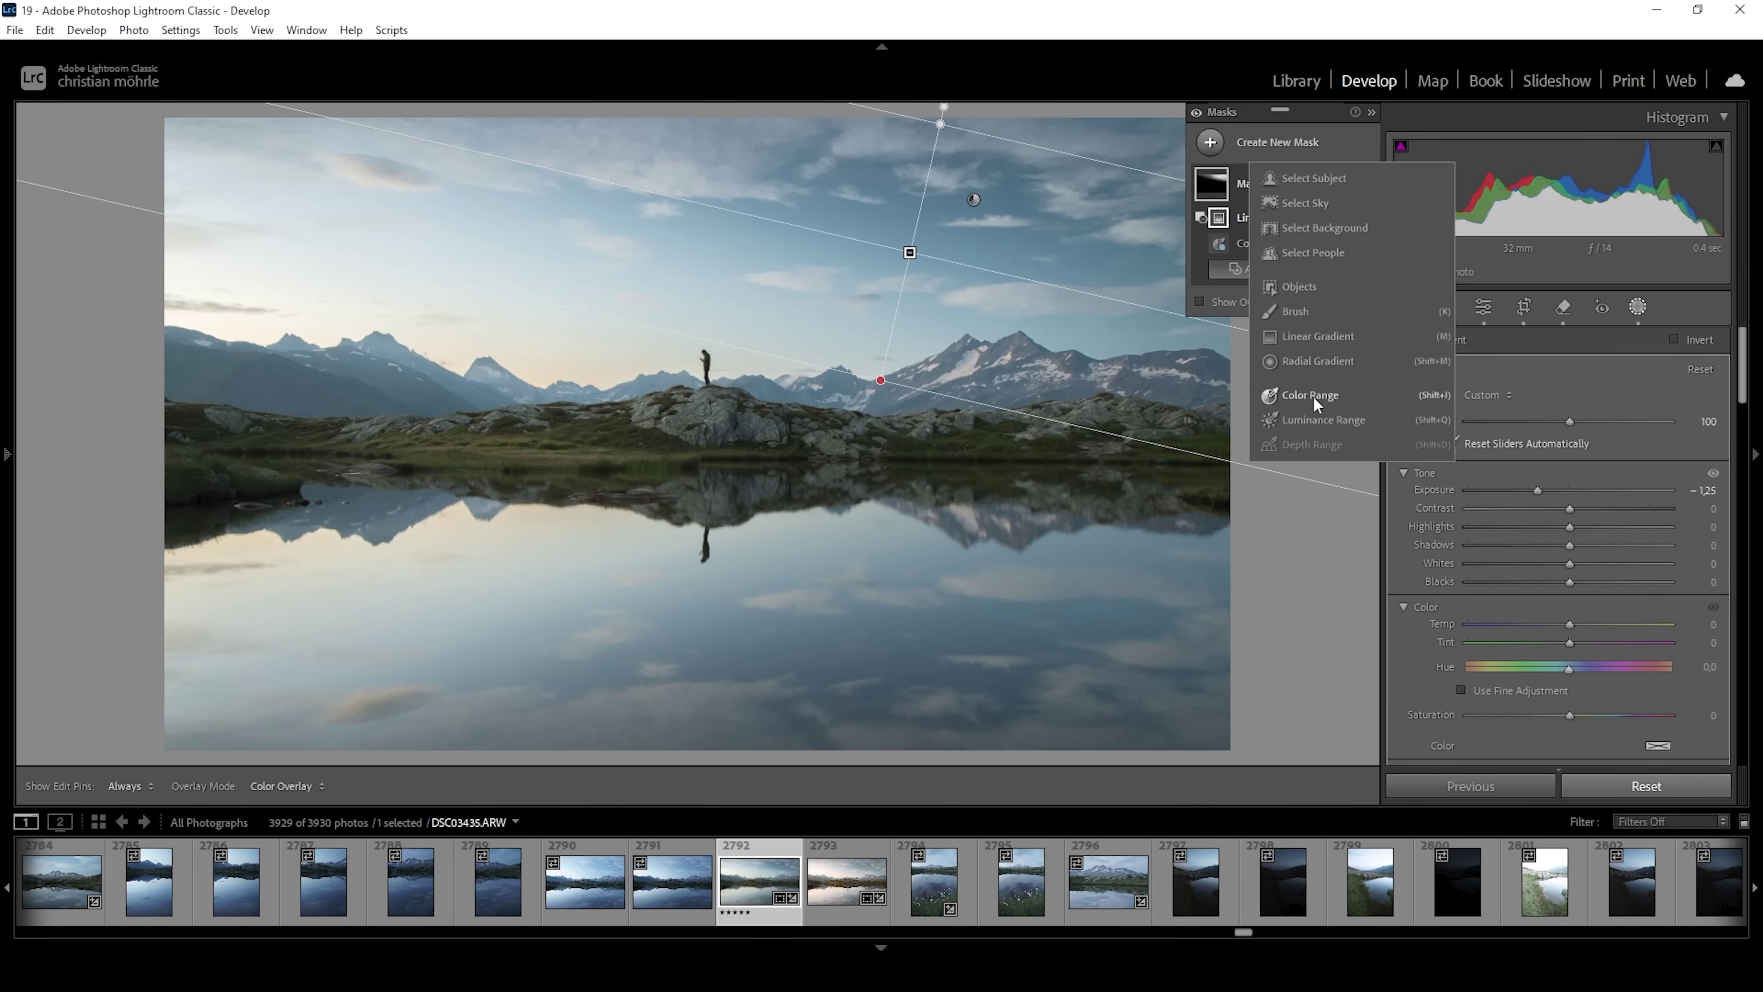
{"action": "key", "text": "Escape"}
{"action": "key", "text": "shift+j"}
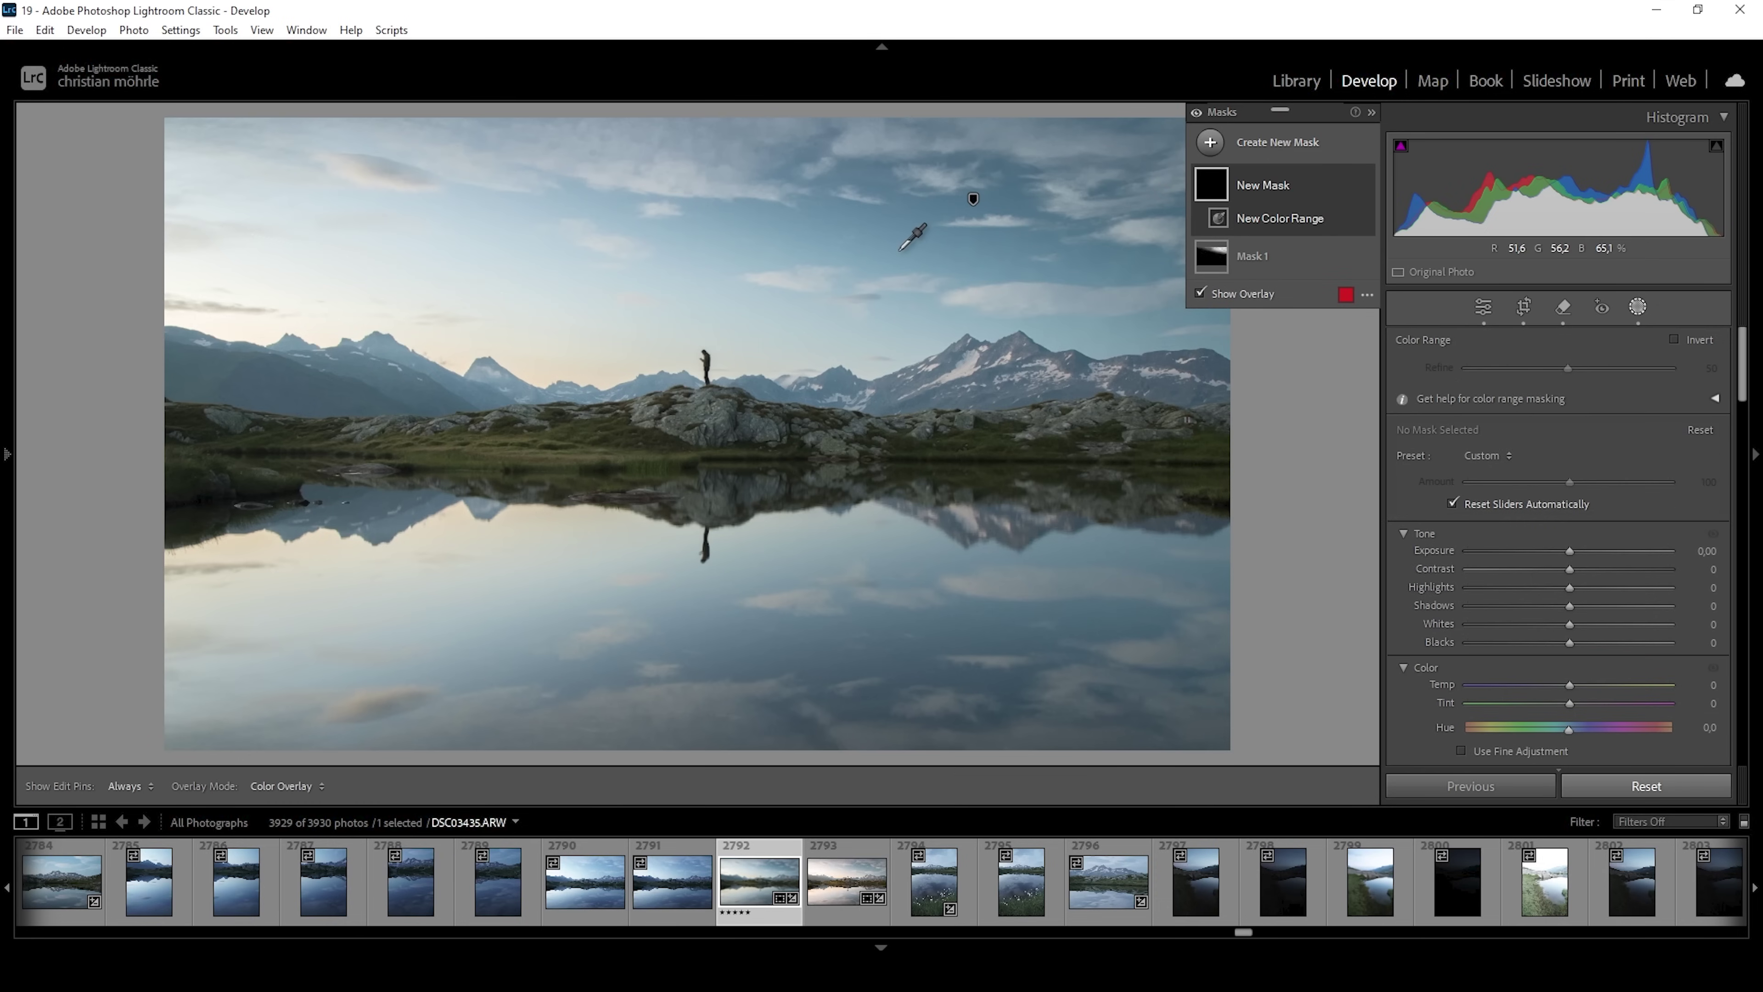
{"action": "left_click", "coordinate": [902, 207]}
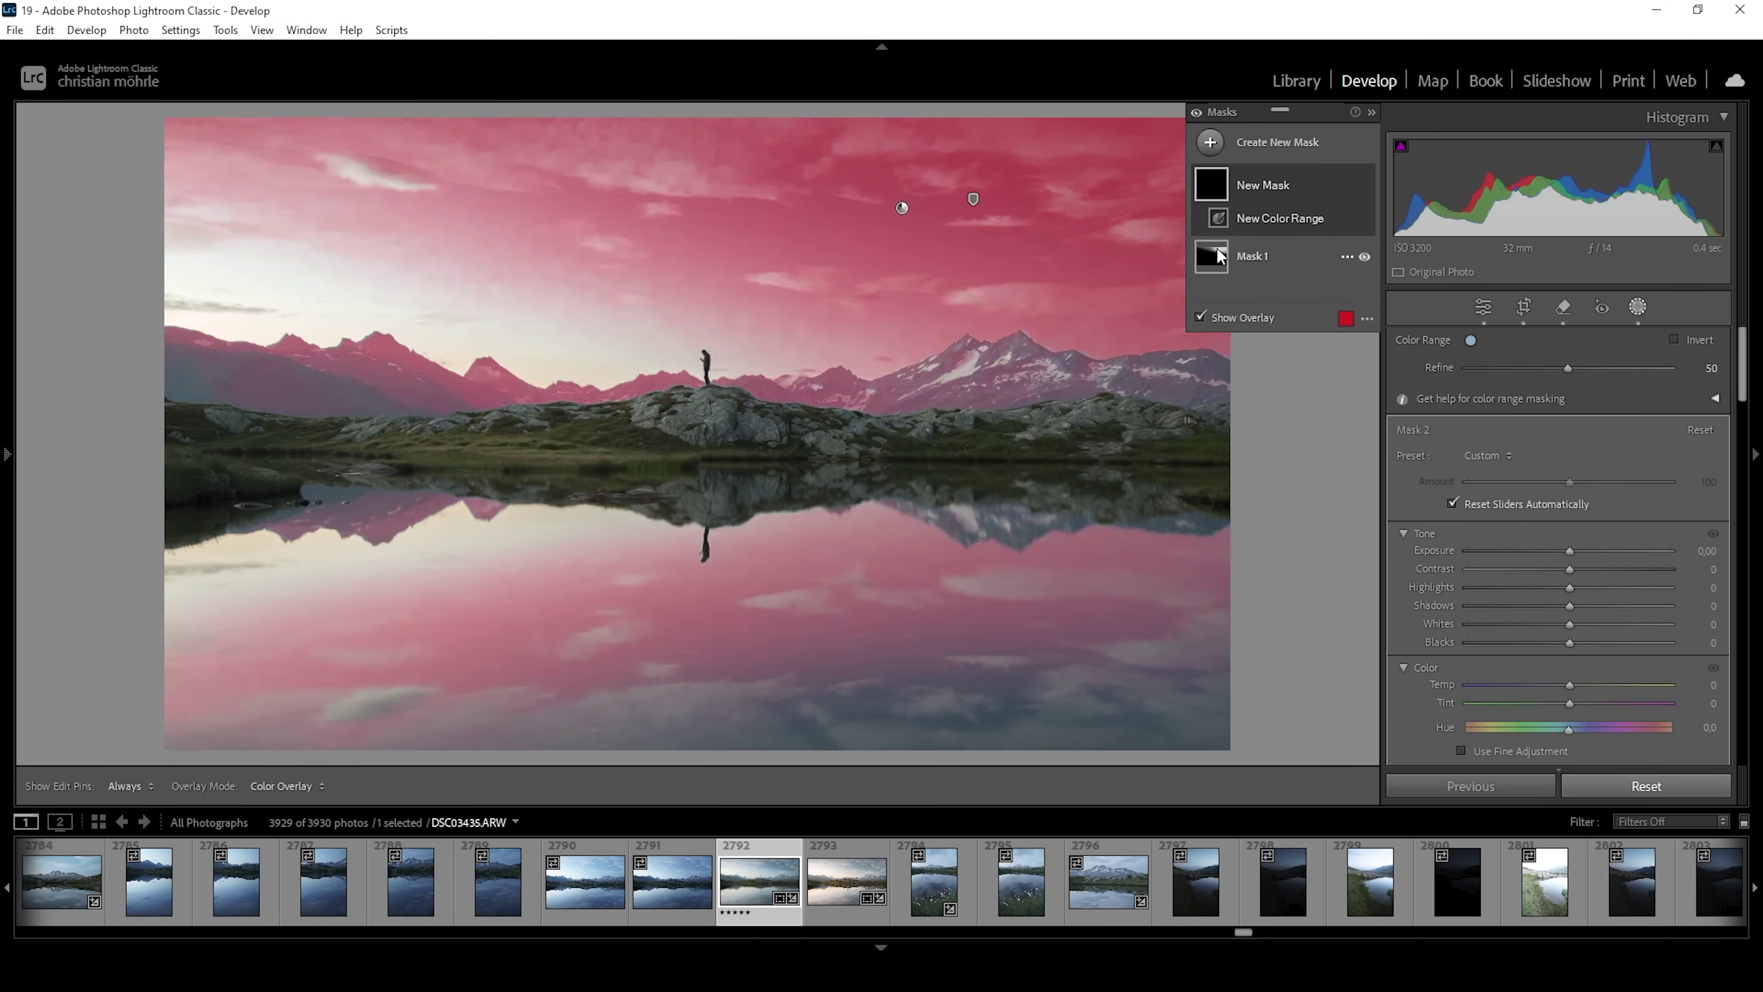
Subtract a slightly tilted linear gradient from the second mask, leaving only the uppermost sky, and adjust the gradient's extent
{"action": "left_click", "coordinate": [1326, 243]}
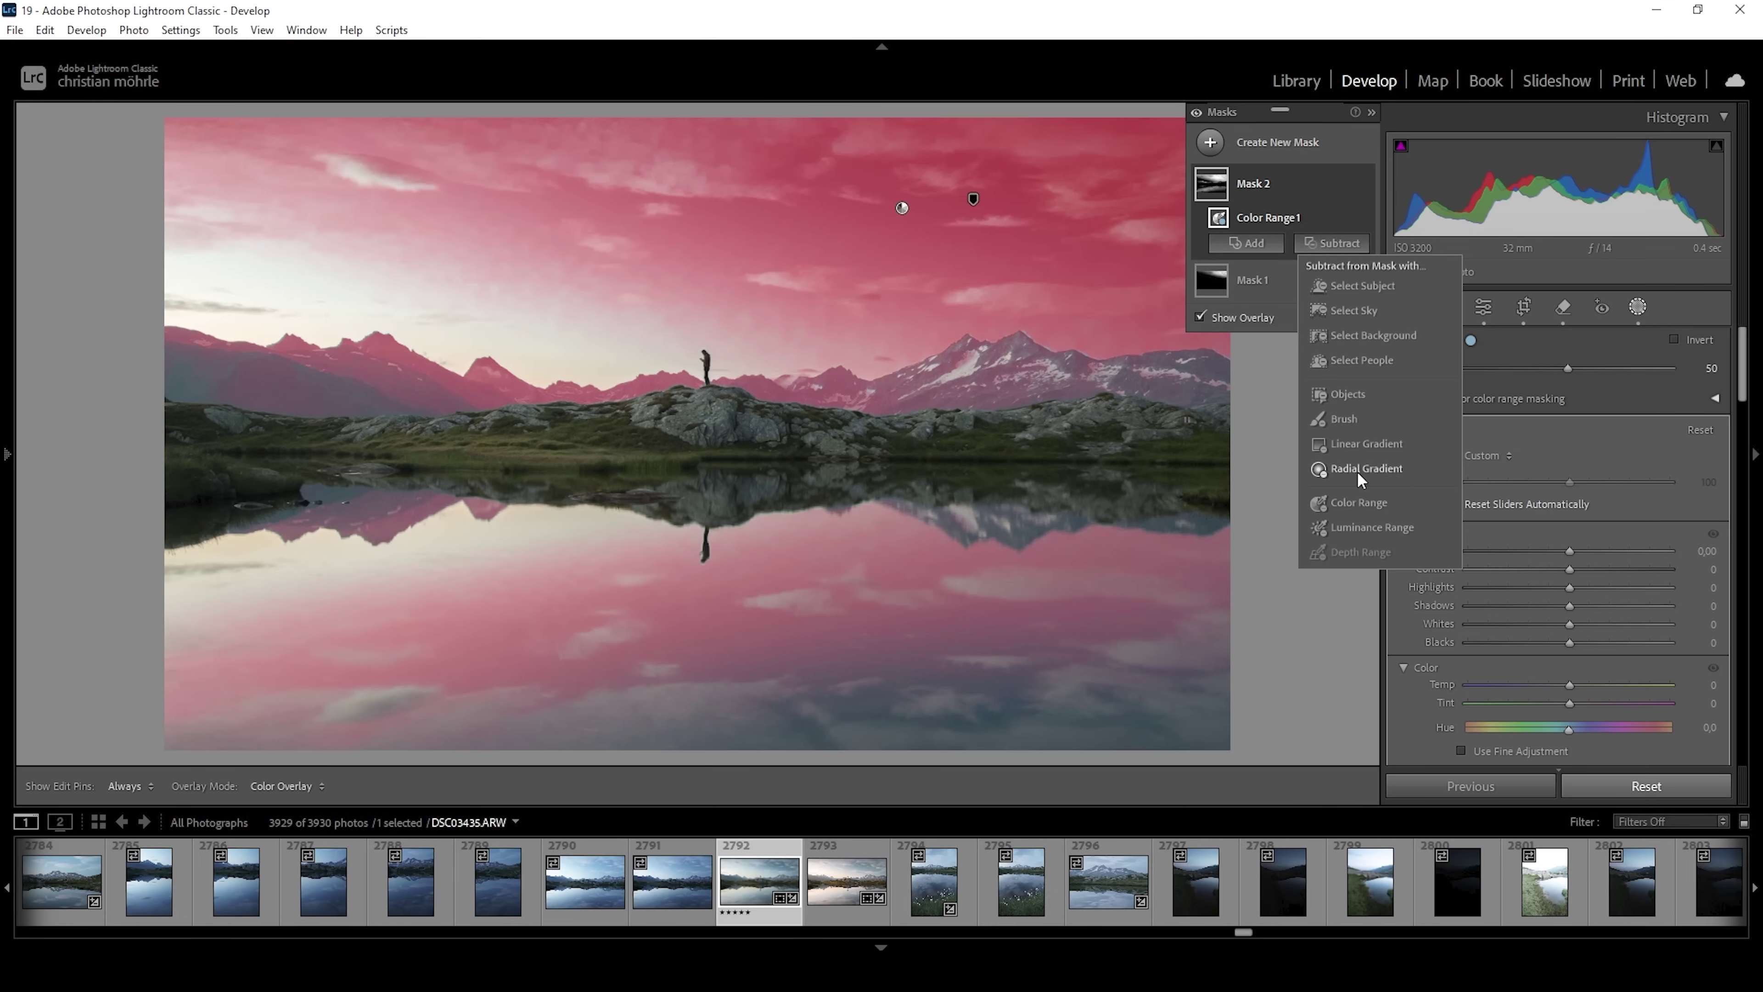
{"action": "key", "text": "Escape"}
{"action": "left_click_drag", "start_coordinate": [977, 284], "coordinate": [997, 106]}
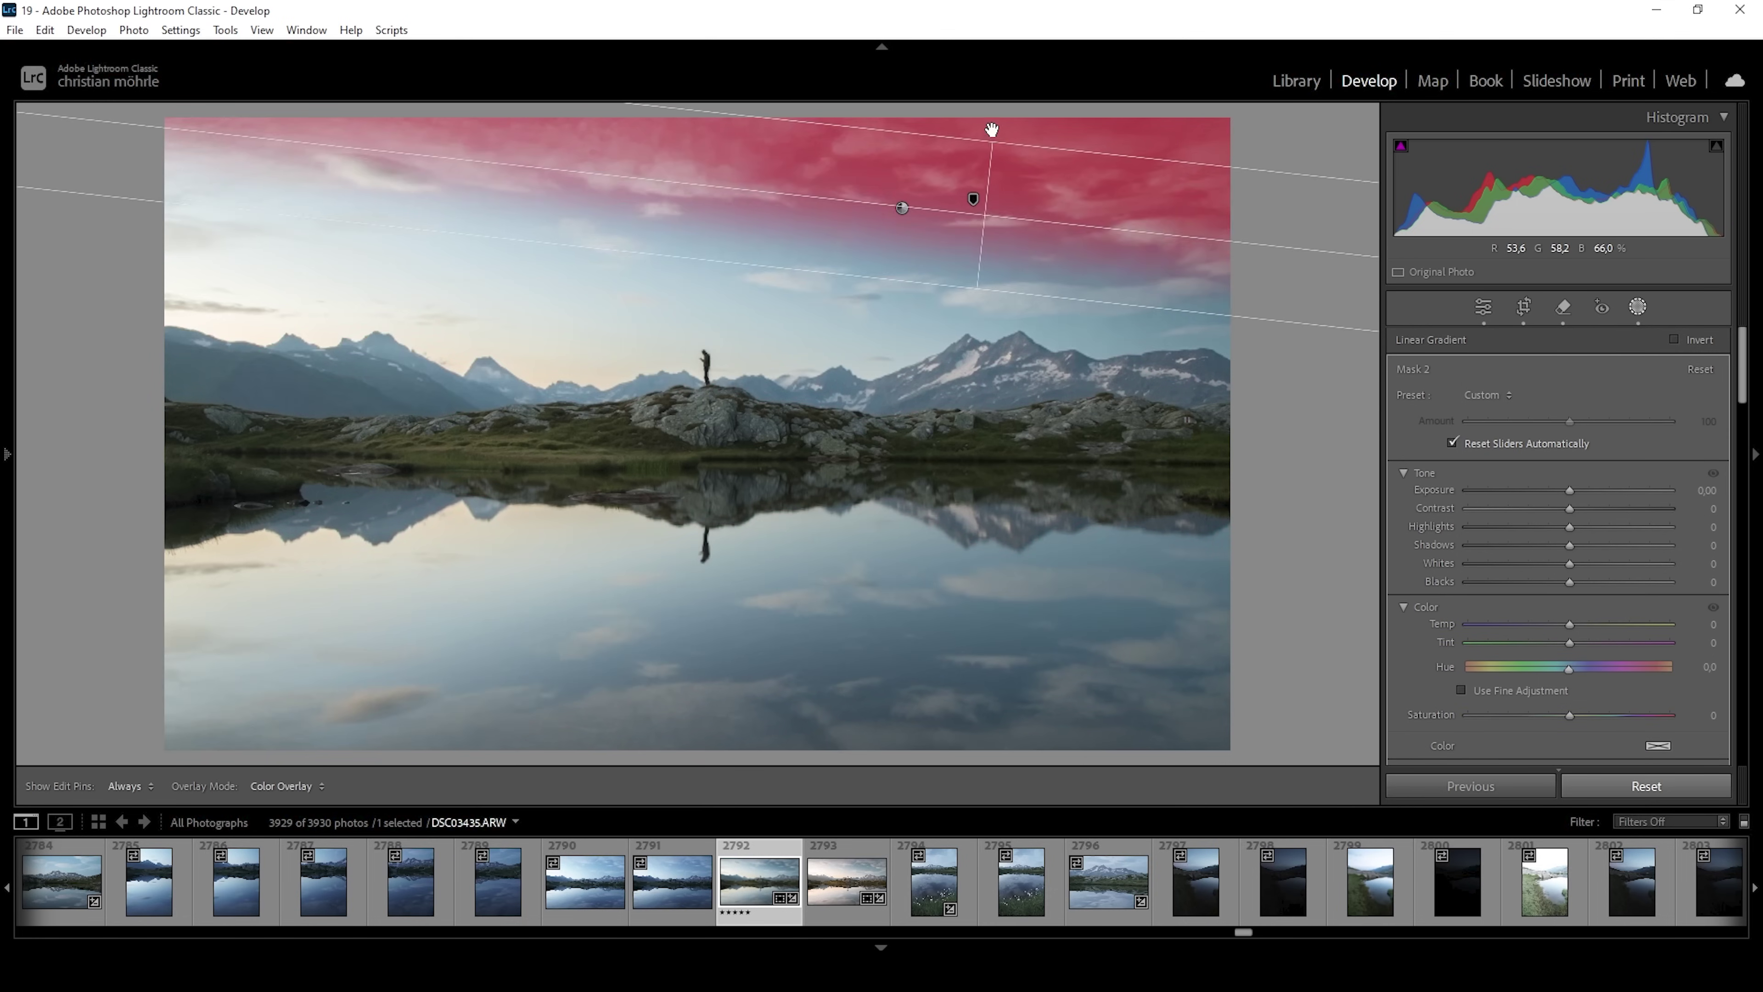
{"action": "left_click_drag", "start_coordinate": [1005, 38], "coordinate": [1000, 21]}
{"action": "left_click_drag", "start_coordinate": [976, 288], "coordinate": [974, 298]}
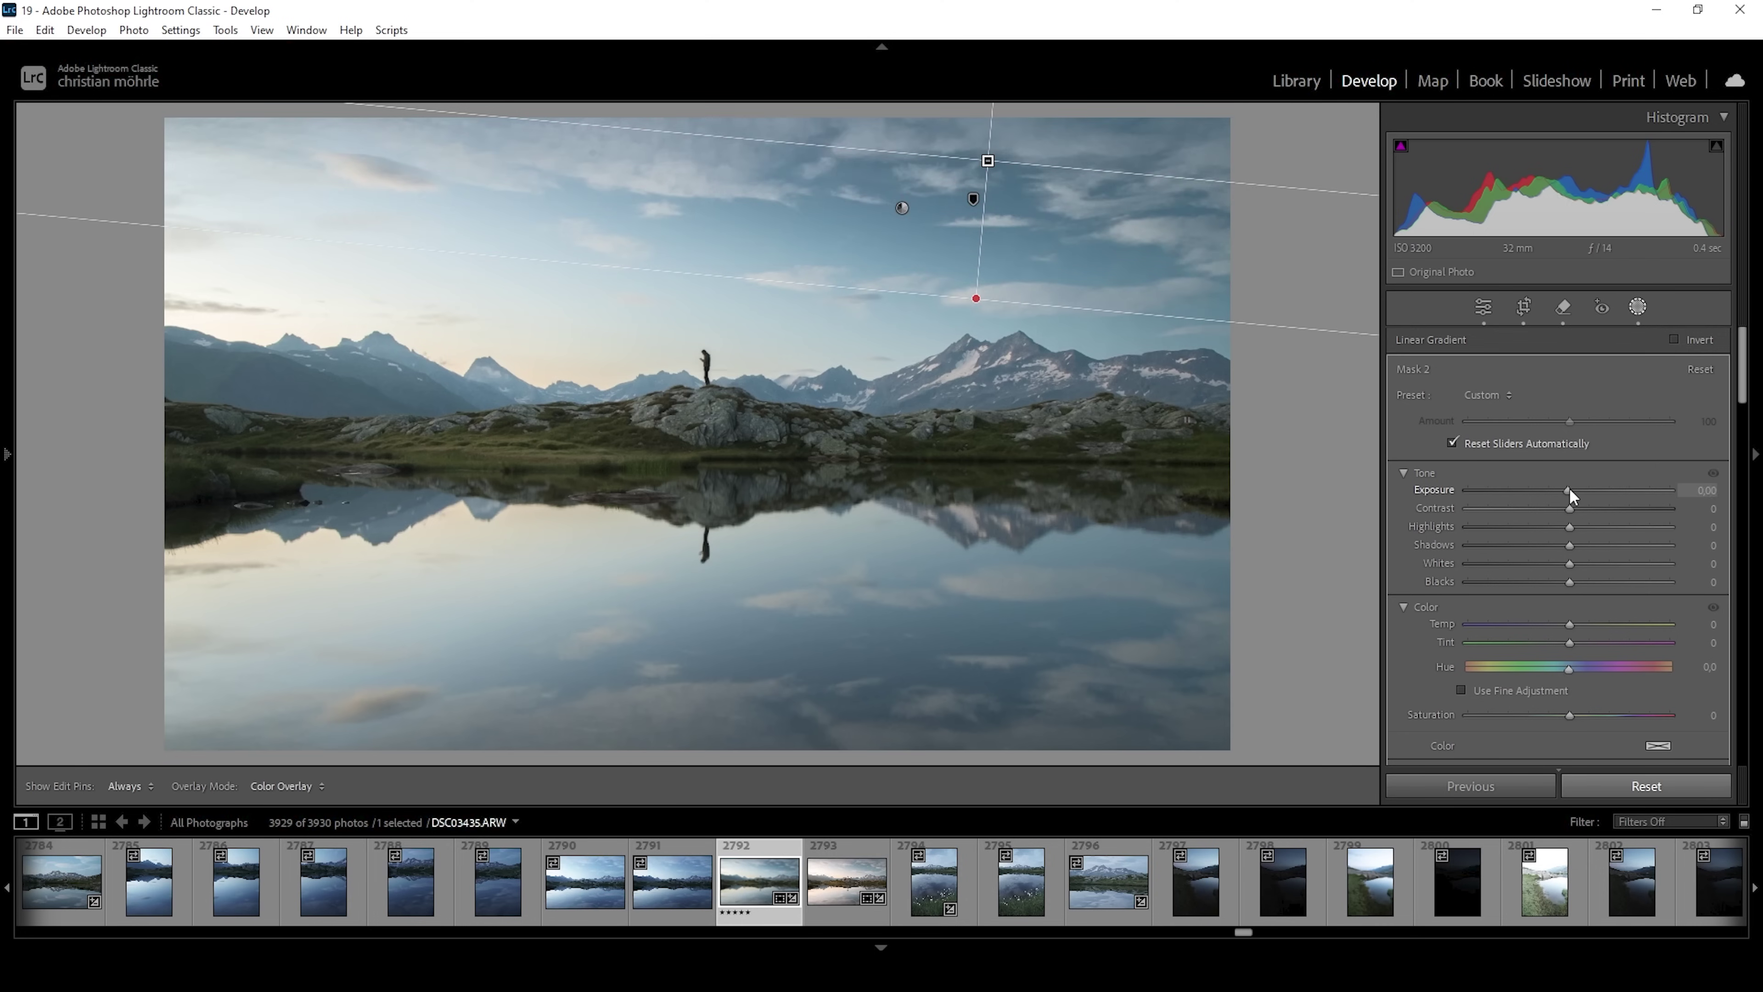
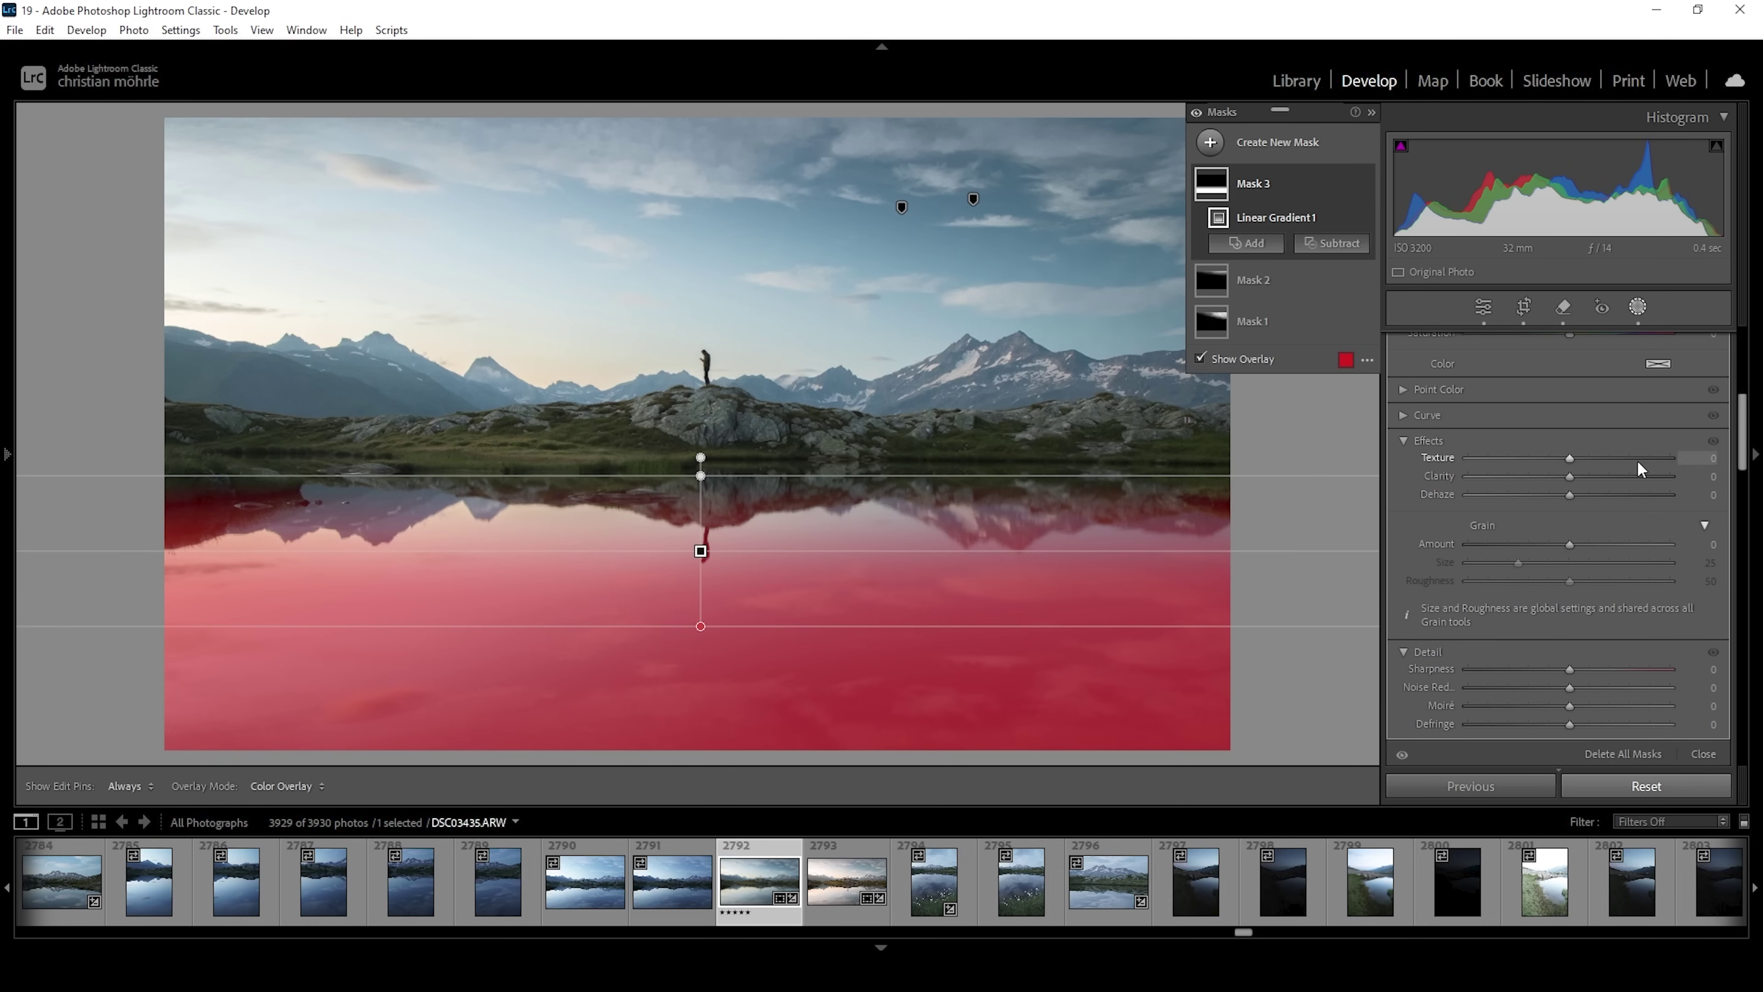
Set Clarity to 28 on the linear gradient mask covering the lake
{"action": "mouse_move", "coordinate": [1570, 477]}
{"action": "left_mouse_down"}
{"action": "mouse_move", "coordinate": [1619, 477]}
{"action": "mouse_move", "coordinate": [1598, 473]}
{"action": "left_mouse_up"}
Create a new Color Range mask sampled from the bright cloud reflection in the middle of the lake
{"action": "left_click", "coordinate": [1209, 142]}
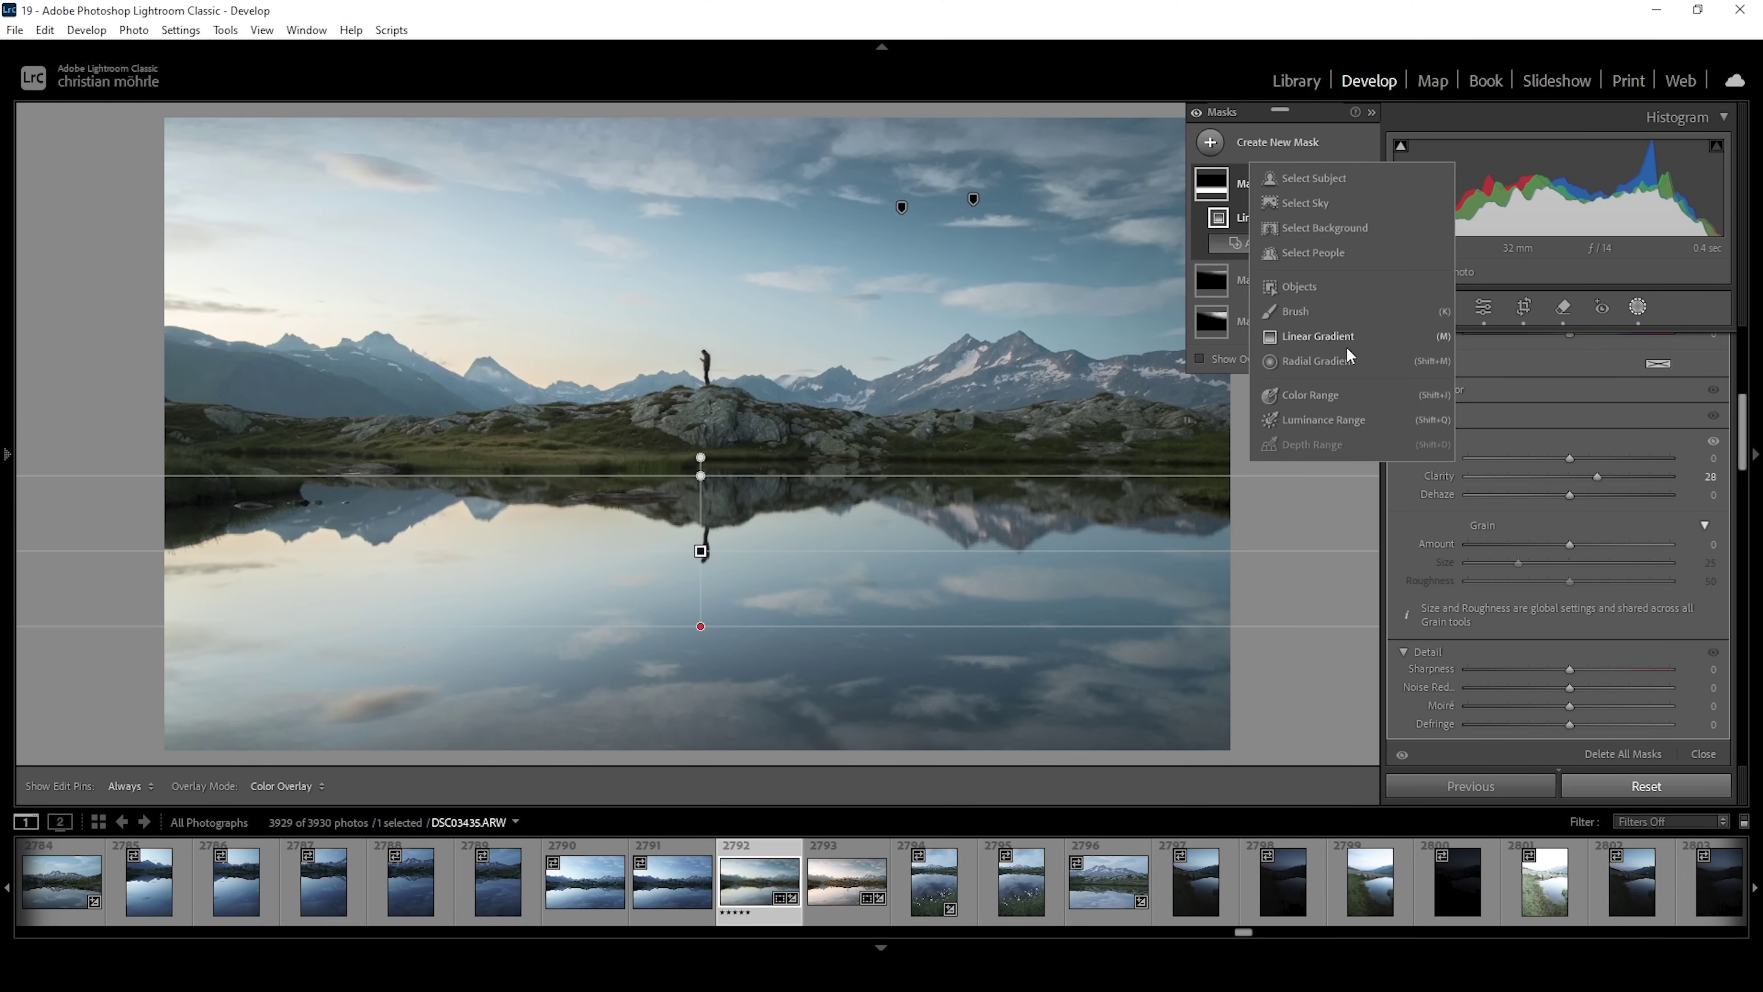
{"action": "left_click", "coordinate": [1314, 393]}
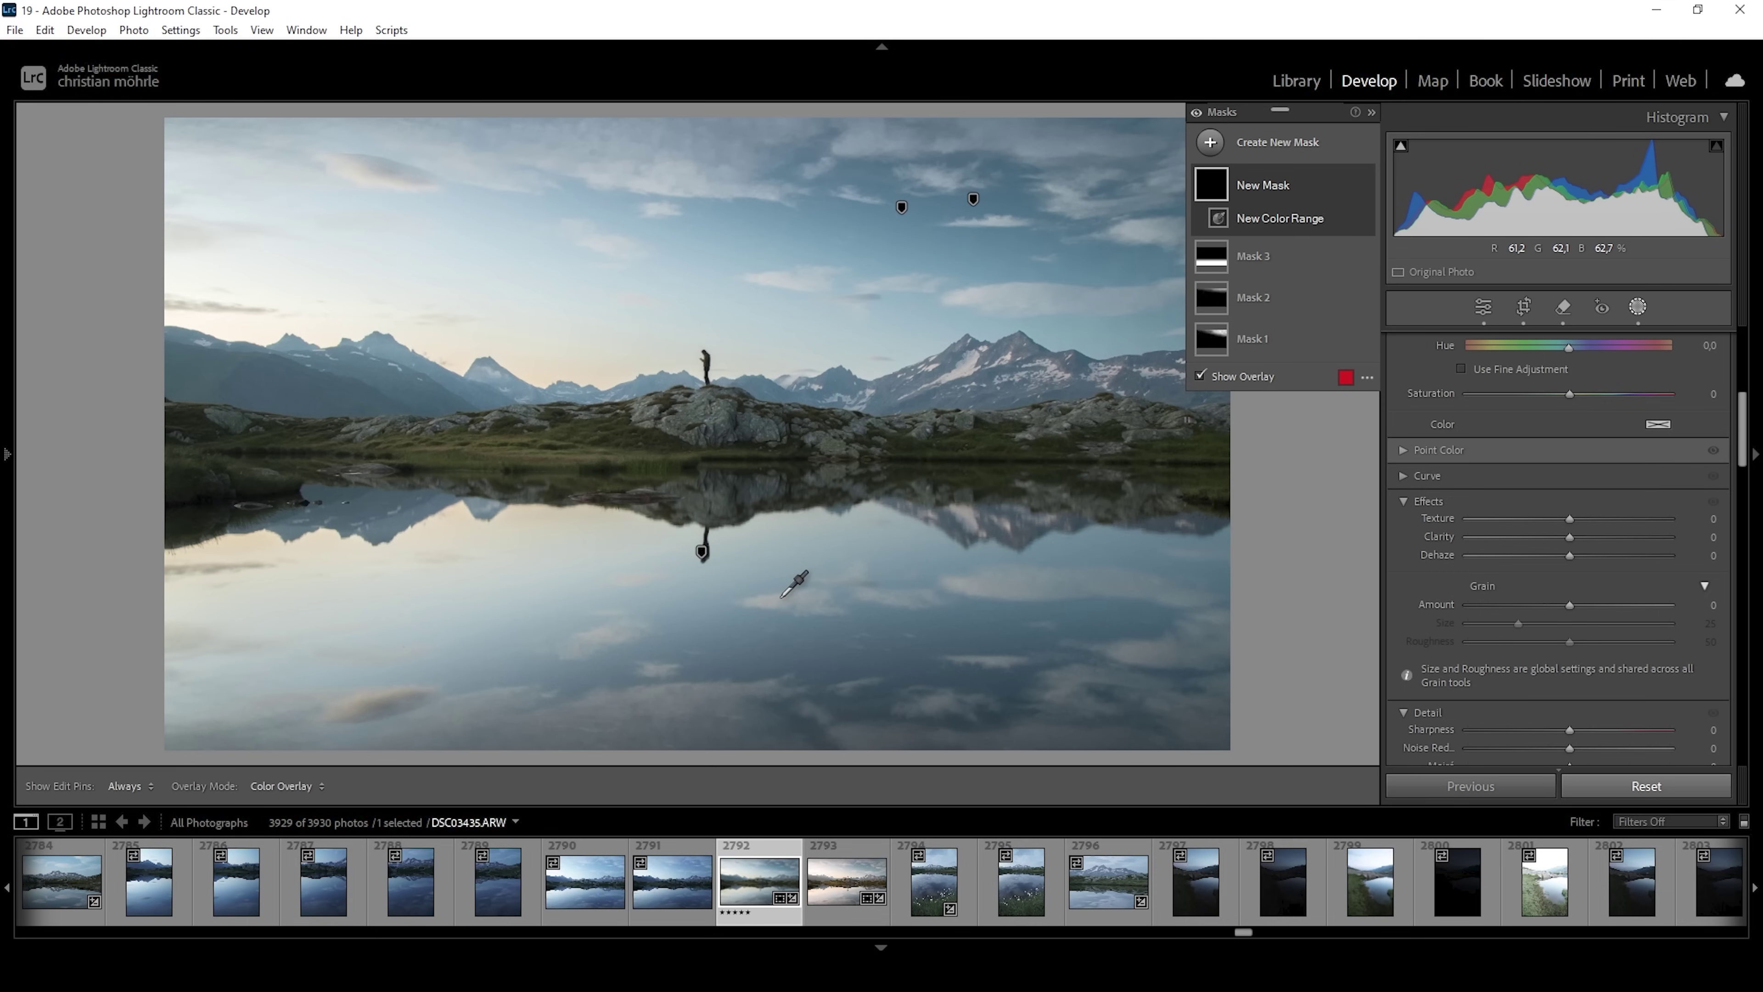
{"action": "left_click", "coordinate": [781, 596]}
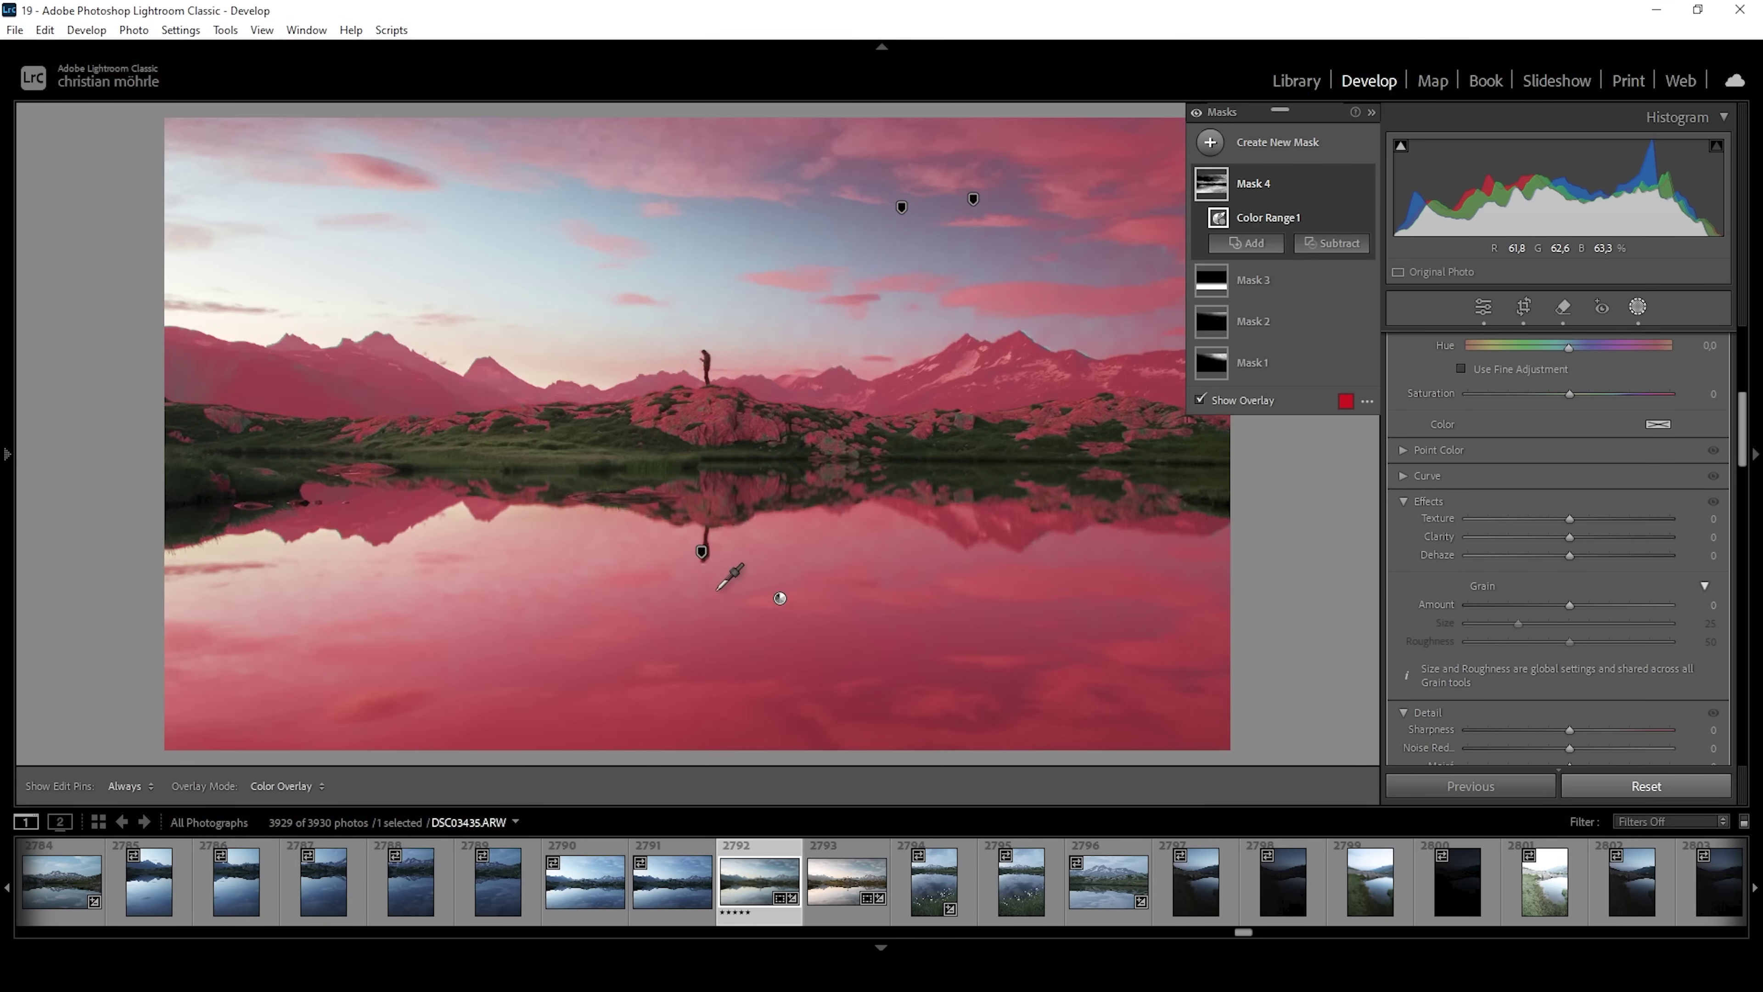
Set the lake-sampled Color Range mask's Refine to 37 and its Whites to 24
{"action": "scroll", "coordinate": [1621, 420], "scroll_direction": "up", "scroll_amount": 5}
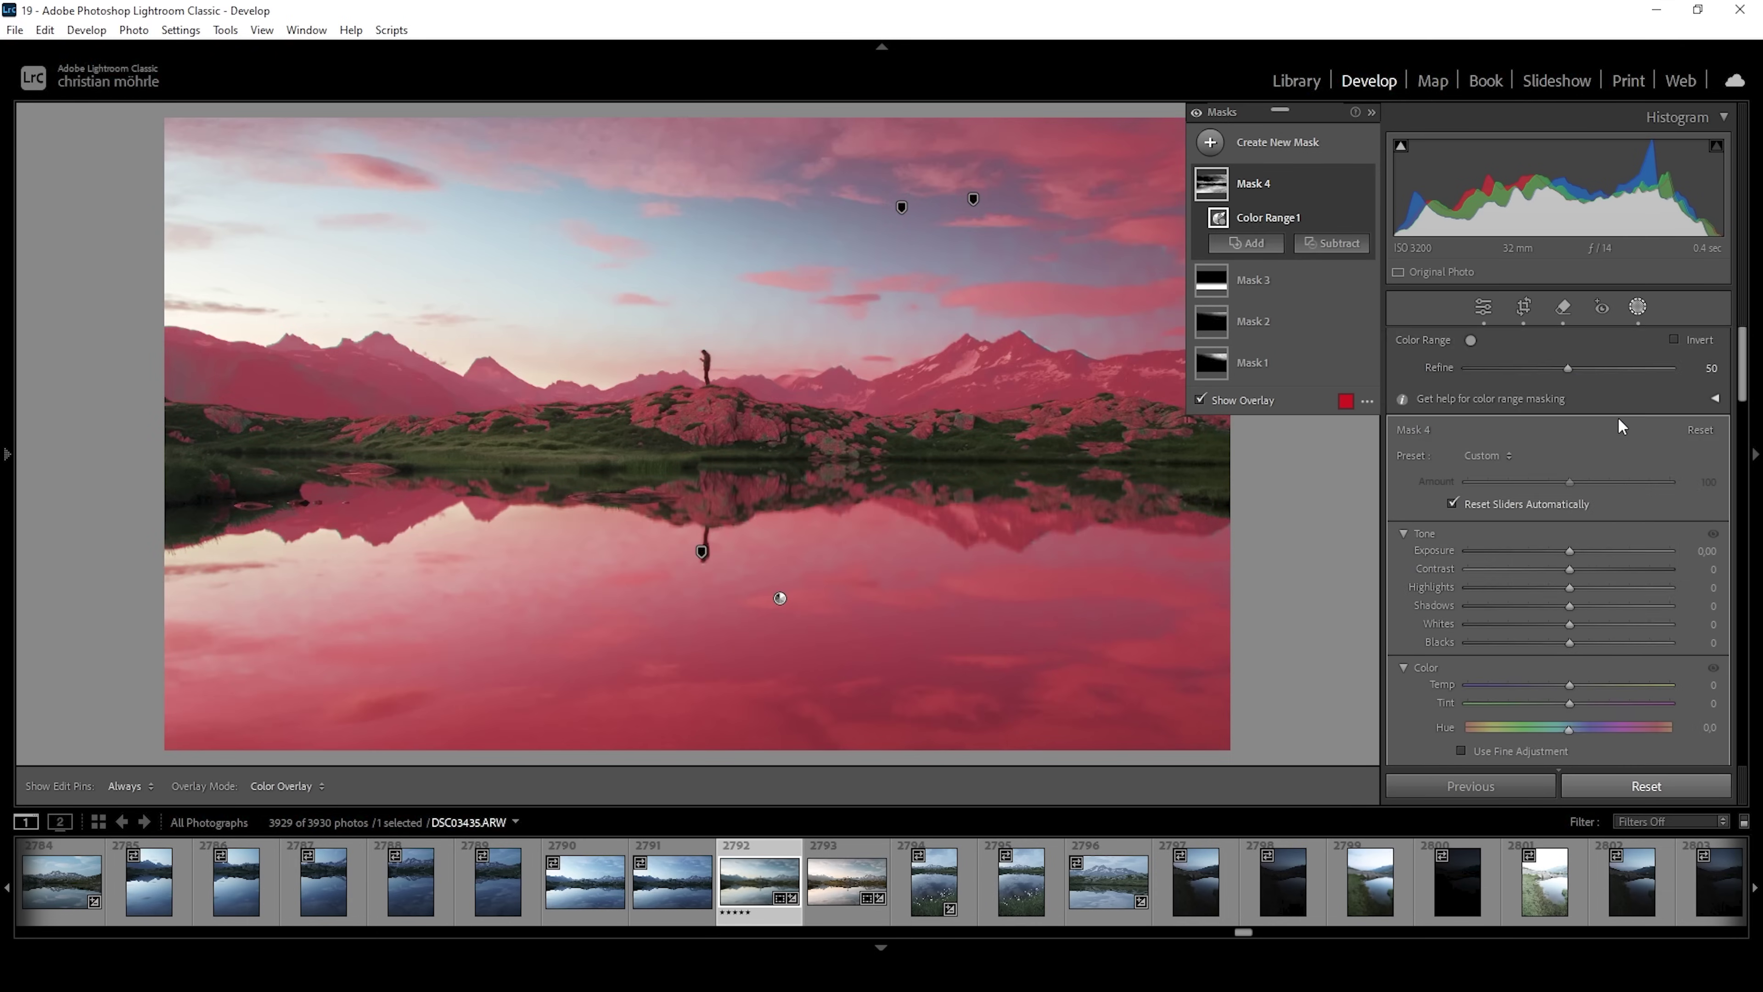
{"action": "left_click", "coordinate": [1564, 367]}
{"action": "left_click_drag", "start_coordinate": [1563, 369], "coordinate": [1530, 369]}
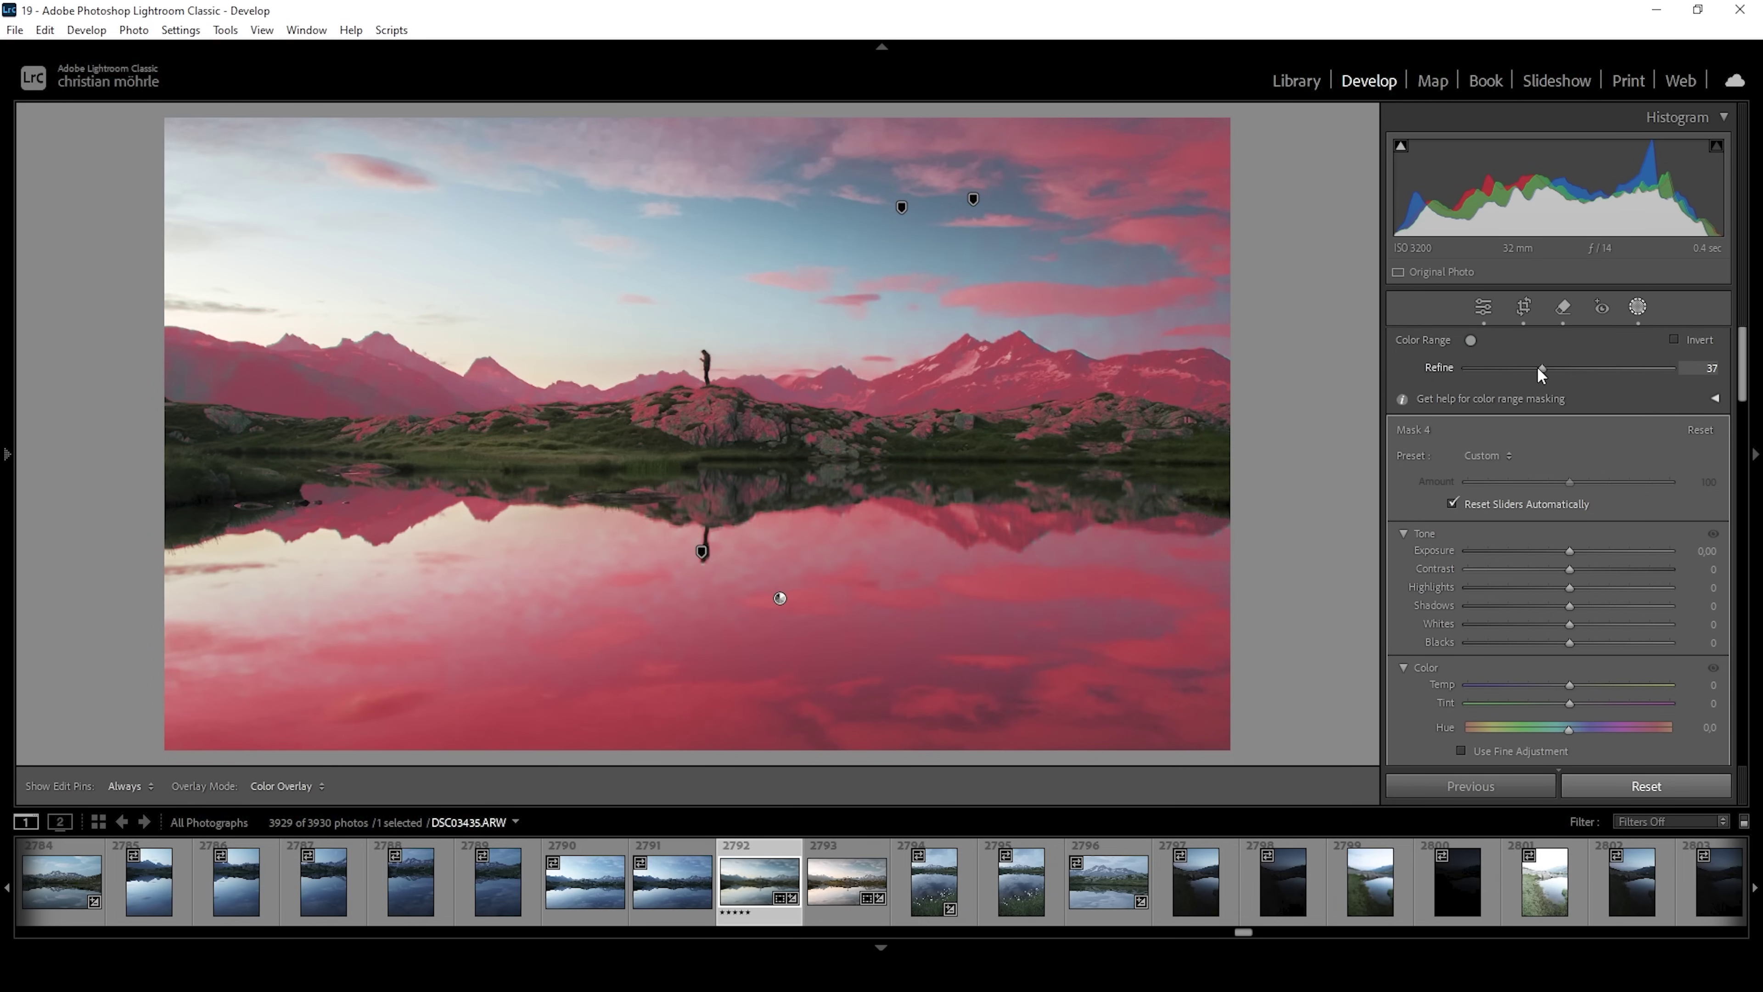
{"action": "left_click_drag", "start_coordinate": [1538, 367], "coordinate": [1537, 367]}
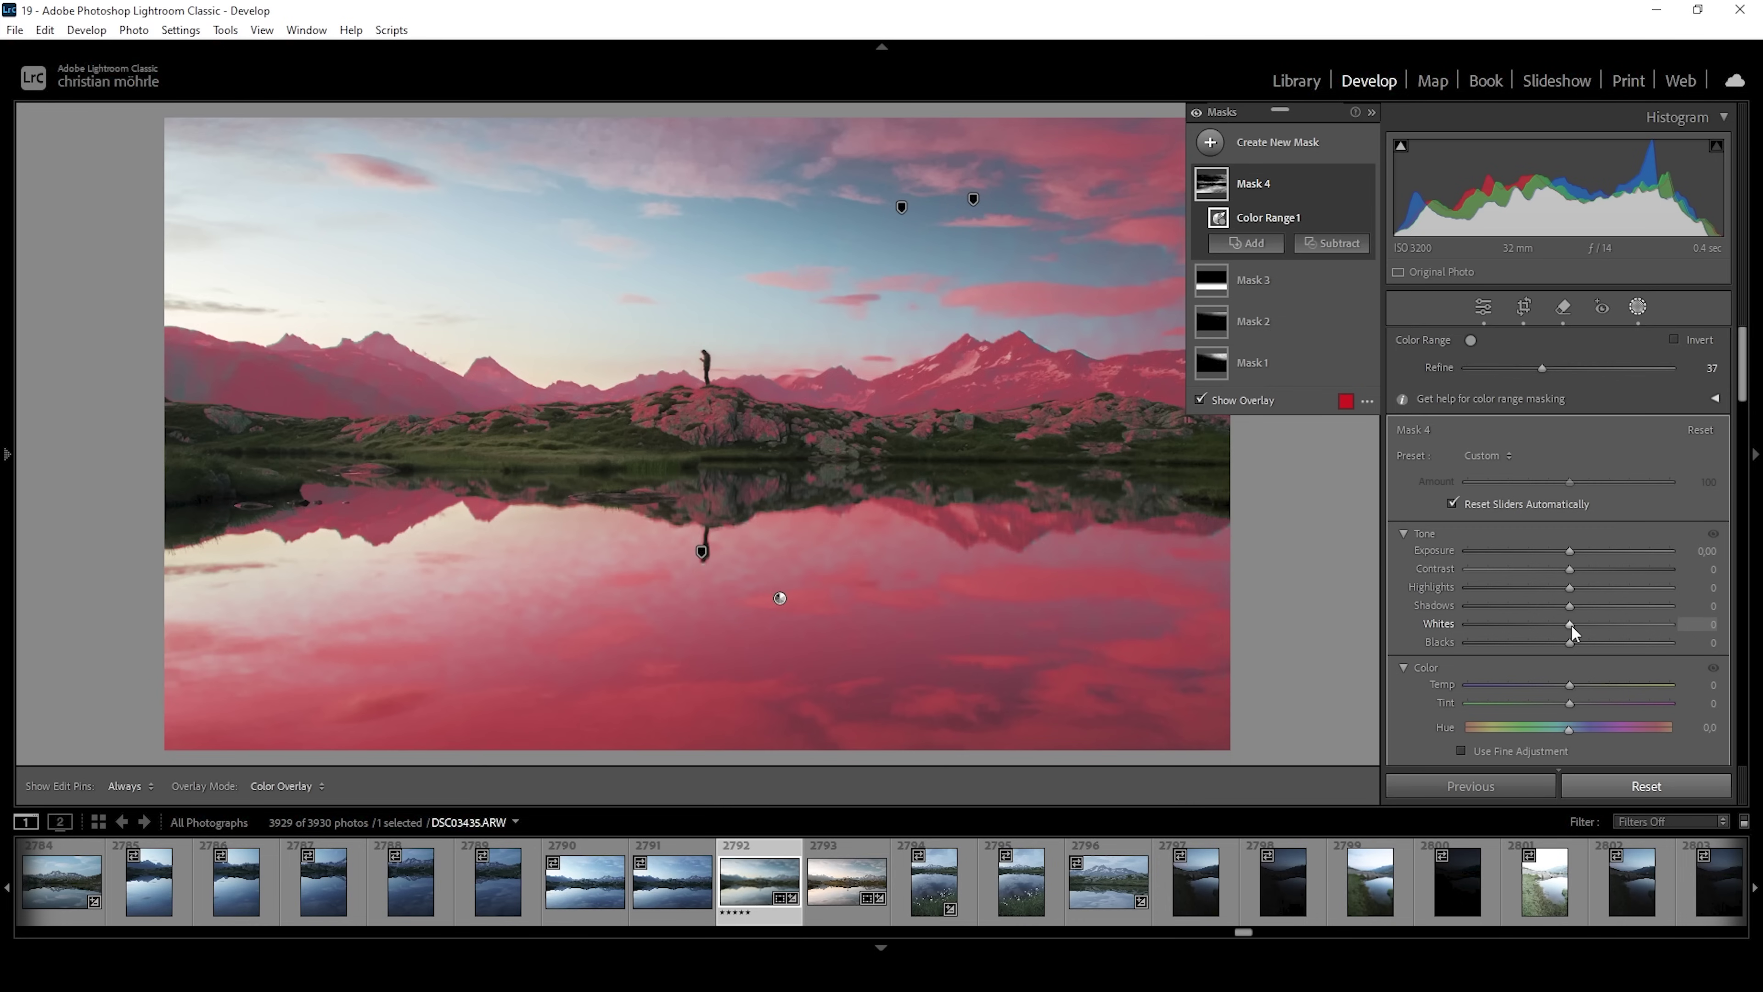
{"action": "key", "text": "shift+w"}
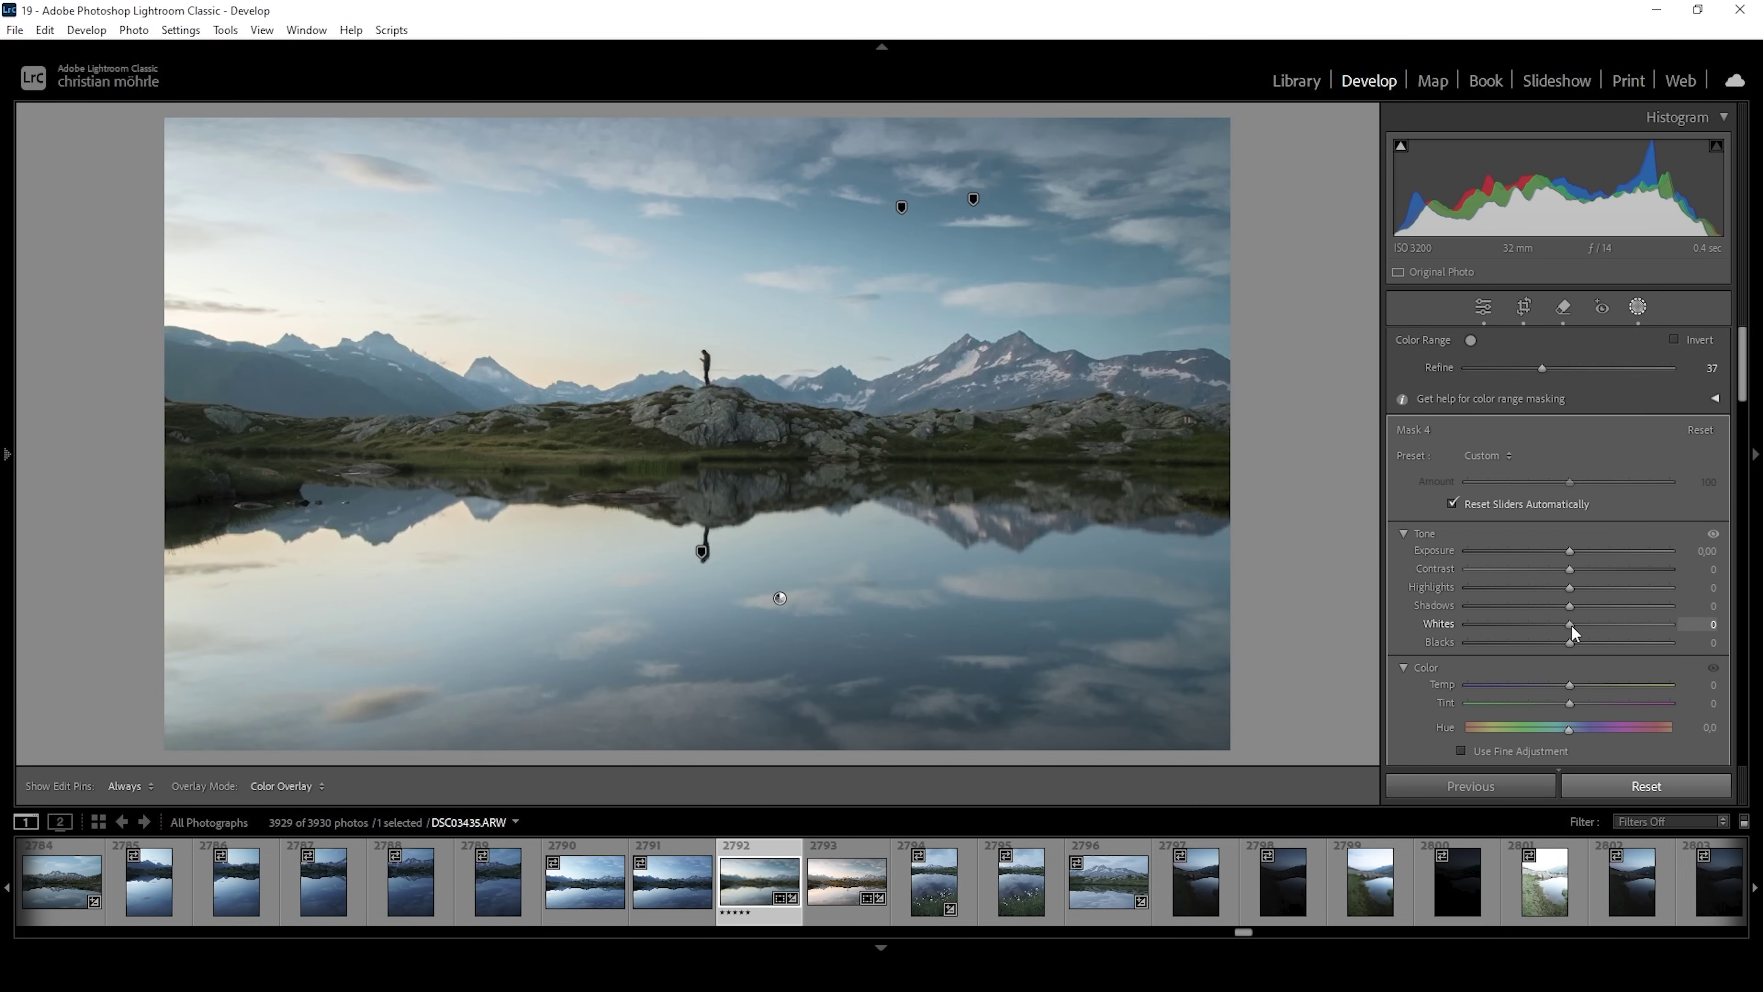
{"action": "left_click_drag", "start_coordinate": [1570, 625], "coordinate": [1597, 624]}
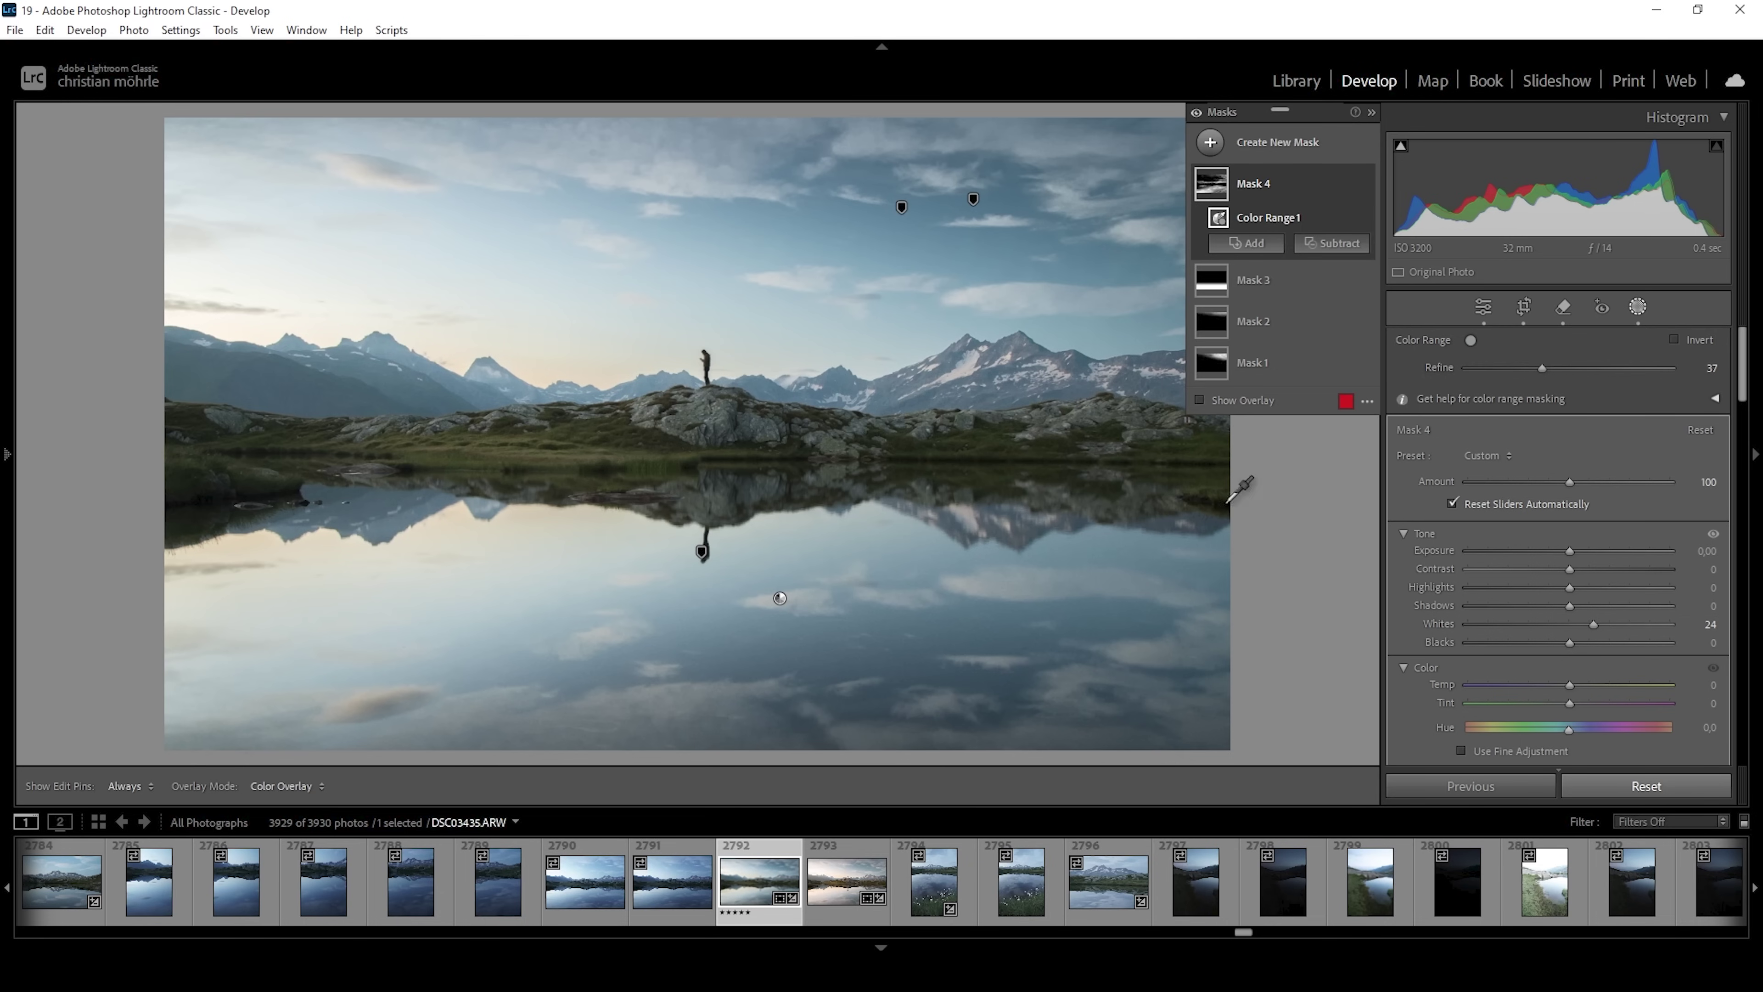
Create a Select Sky mask and subtract a slightly tilted linear gradient, leaving mainly the lower-left sky above the mountains
{"action": "left_click", "coordinate": [1210, 142]}
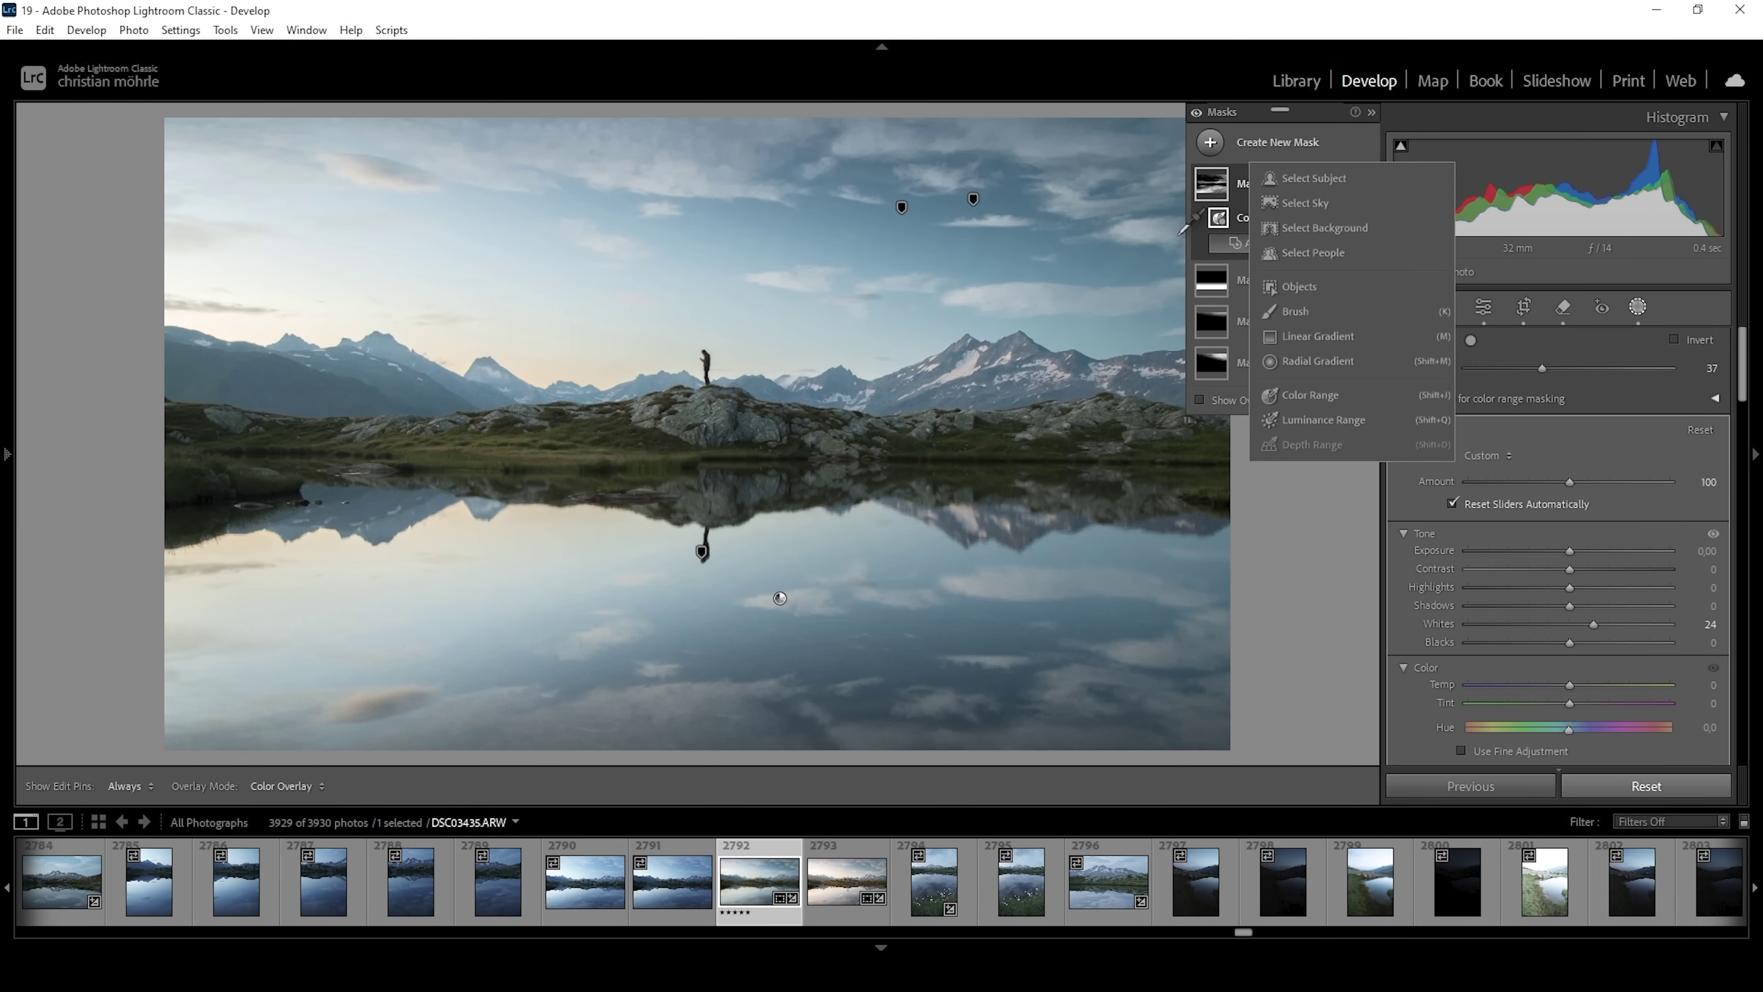
{"action": "left_click", "coordinate": [1347, 203]}
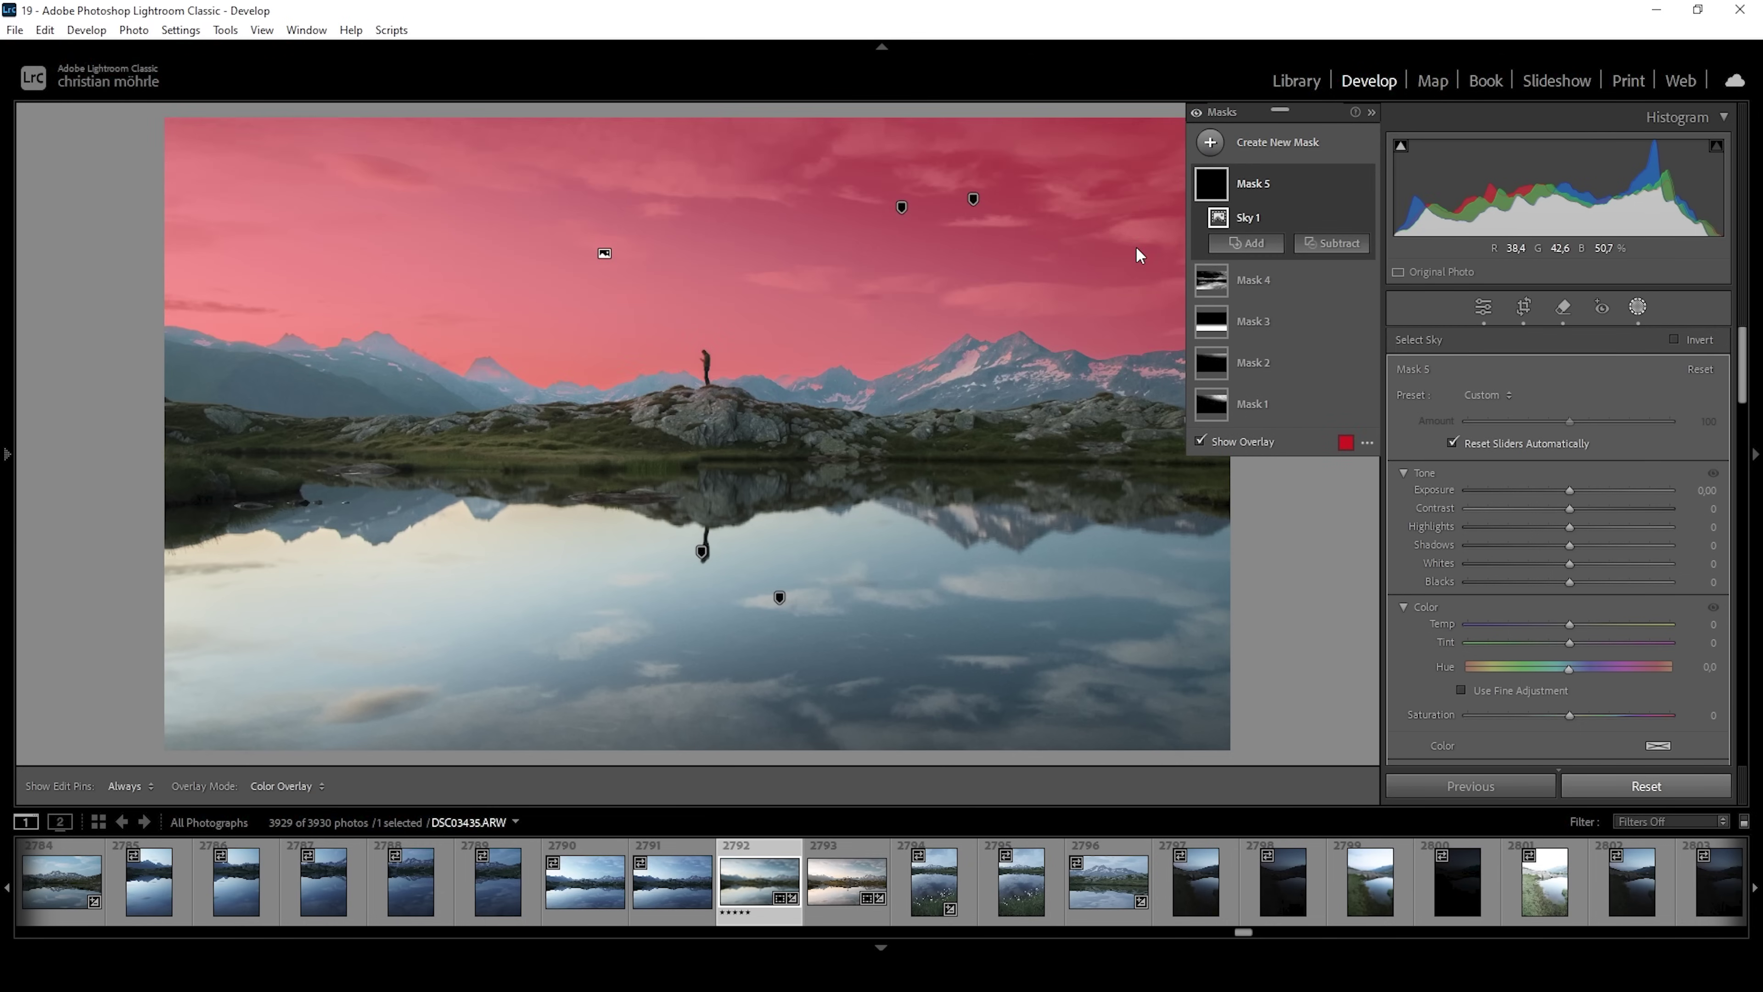
{"action": "left_click", "coordinate": [1340, 243]}
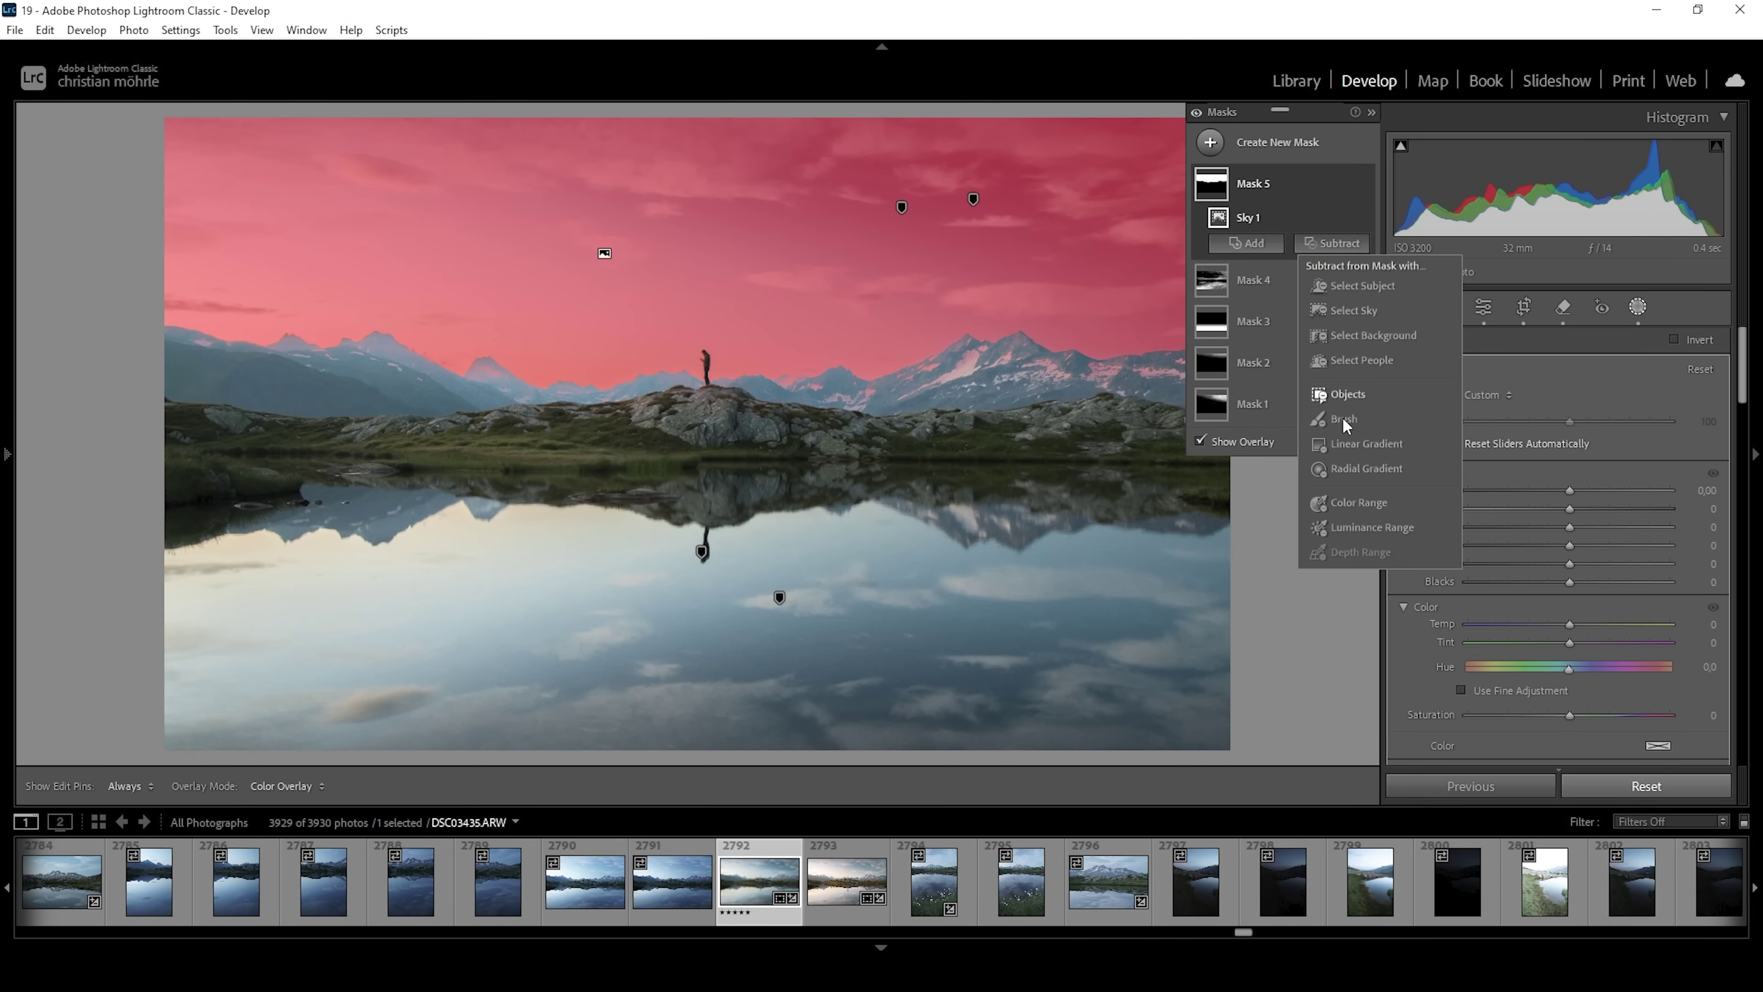
{"action": "left_click", "coordinate": [1366, 444]}
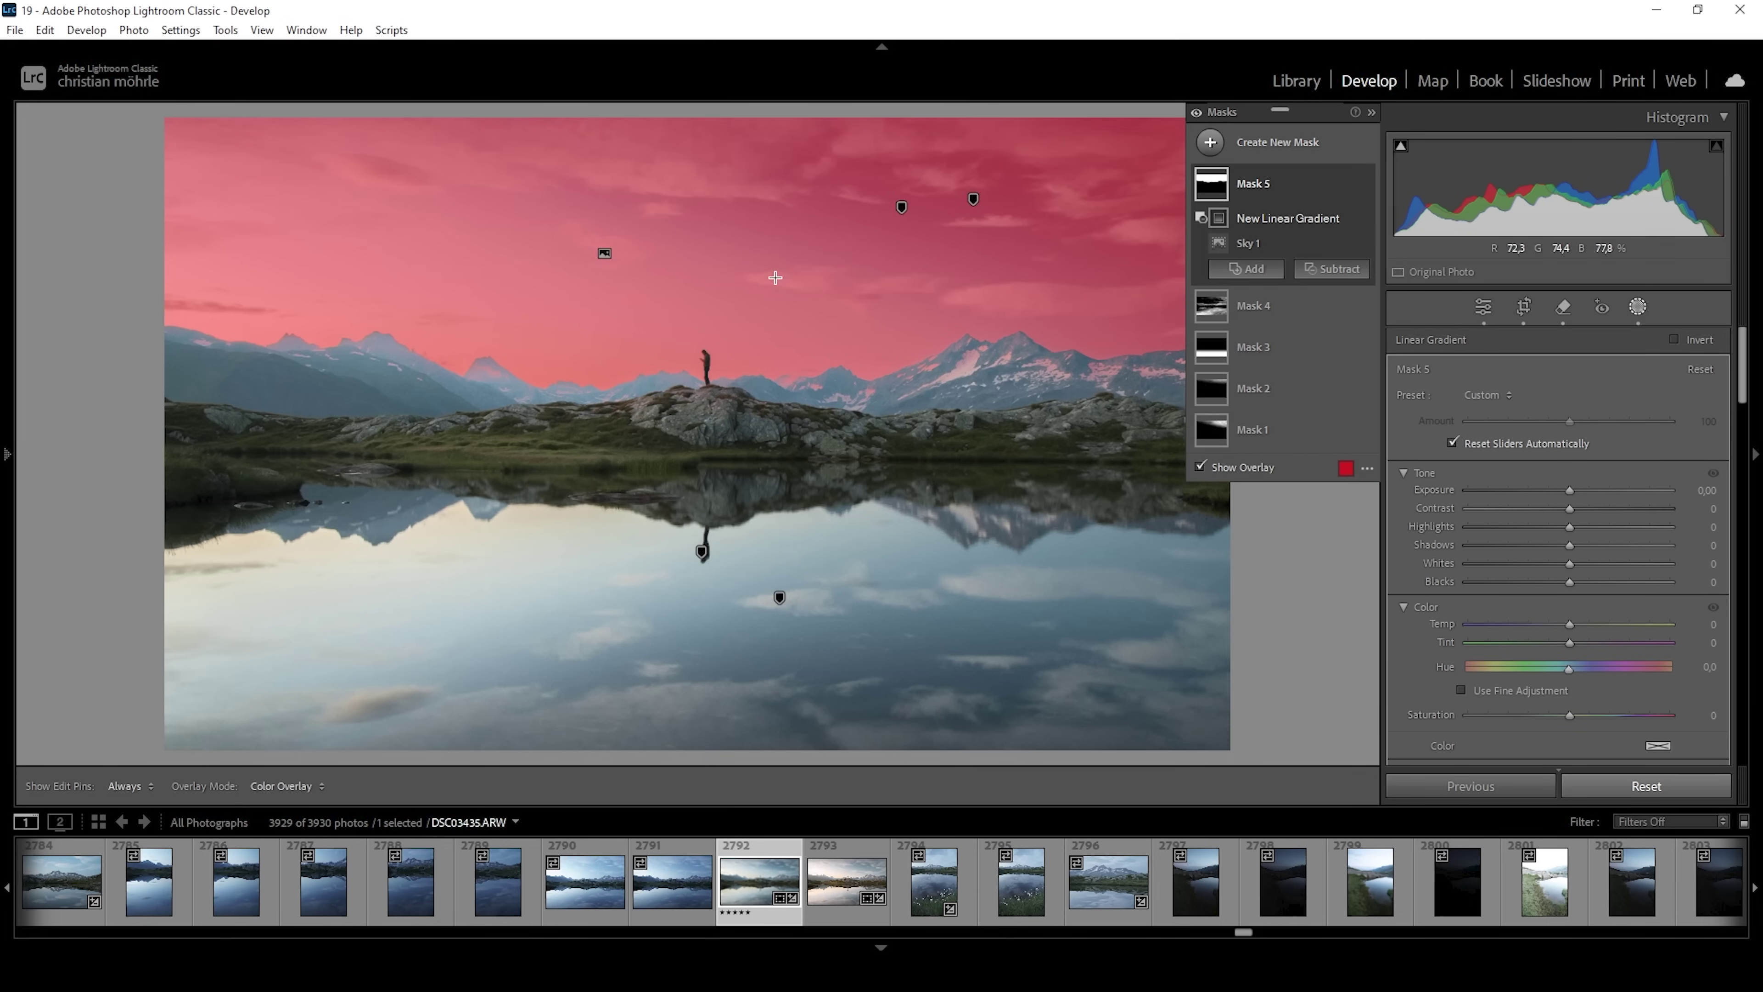
{"action": "left_click_drag", "start_coordinate": [806, 233], "coordinate": [766, 508]}
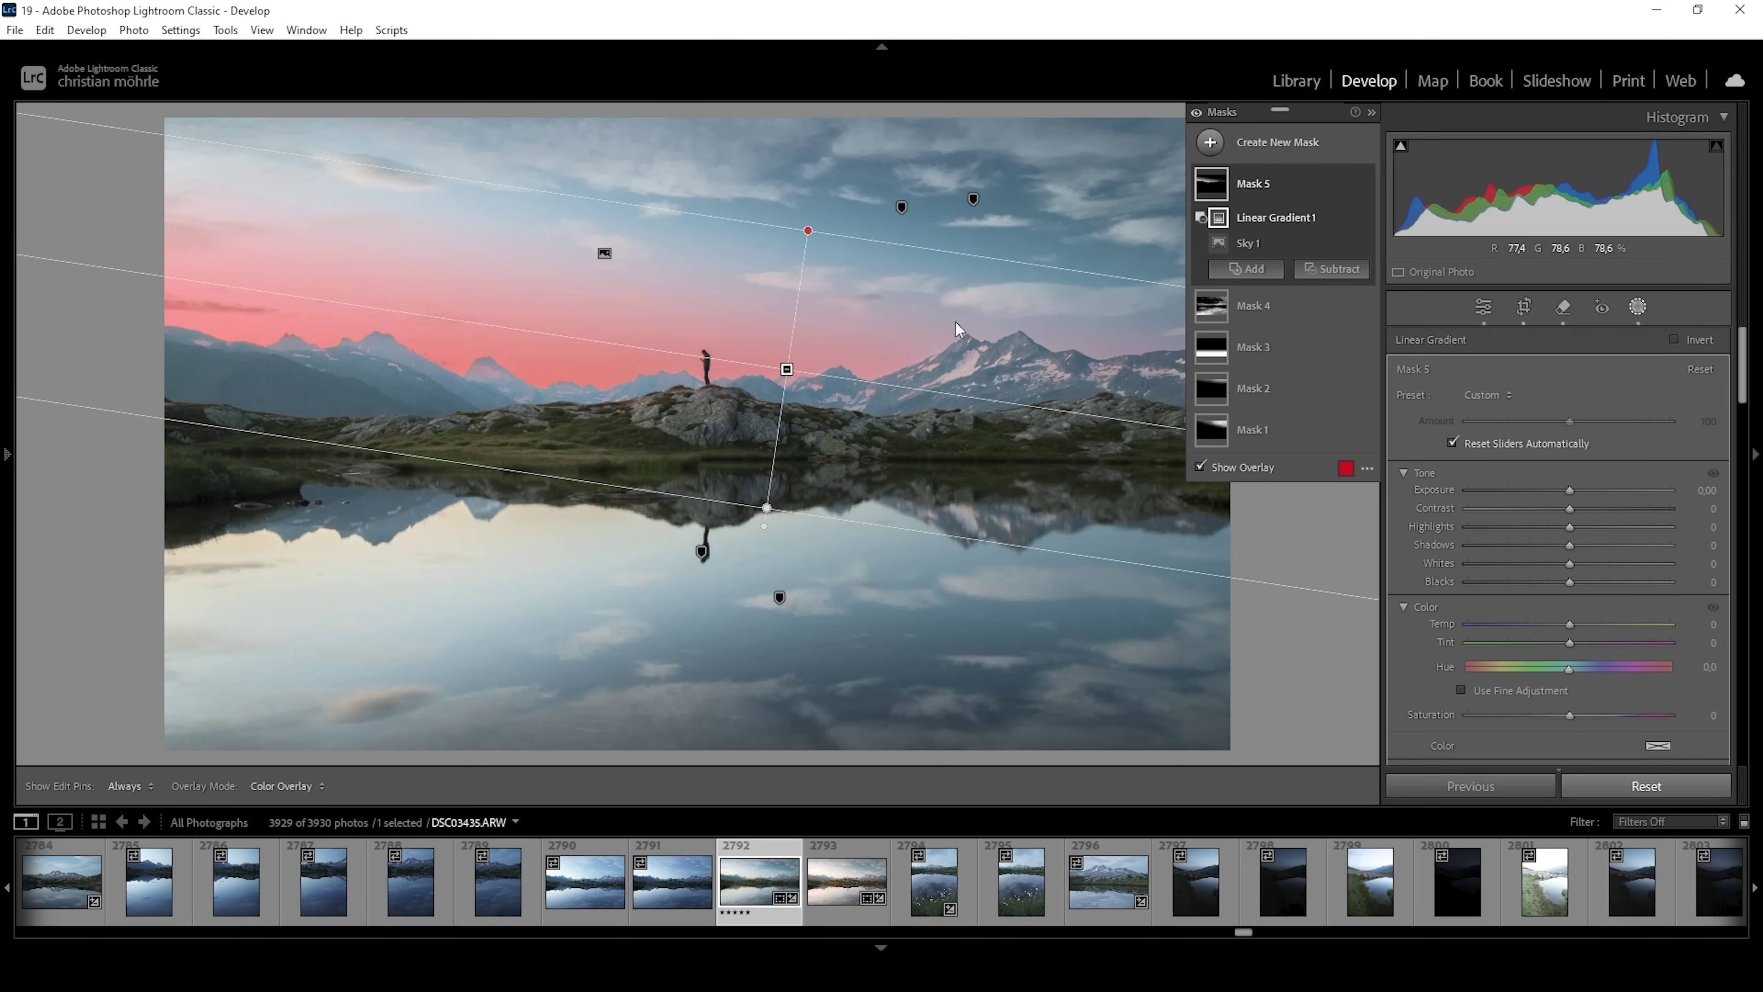
Adjust the subtracted gradient's extent and reduce its tilt, and set the sky mask's Temp to 11
{"action": "left_click_drag", "start_coordinate": [818, 225], "coordinate": [810, 220]}
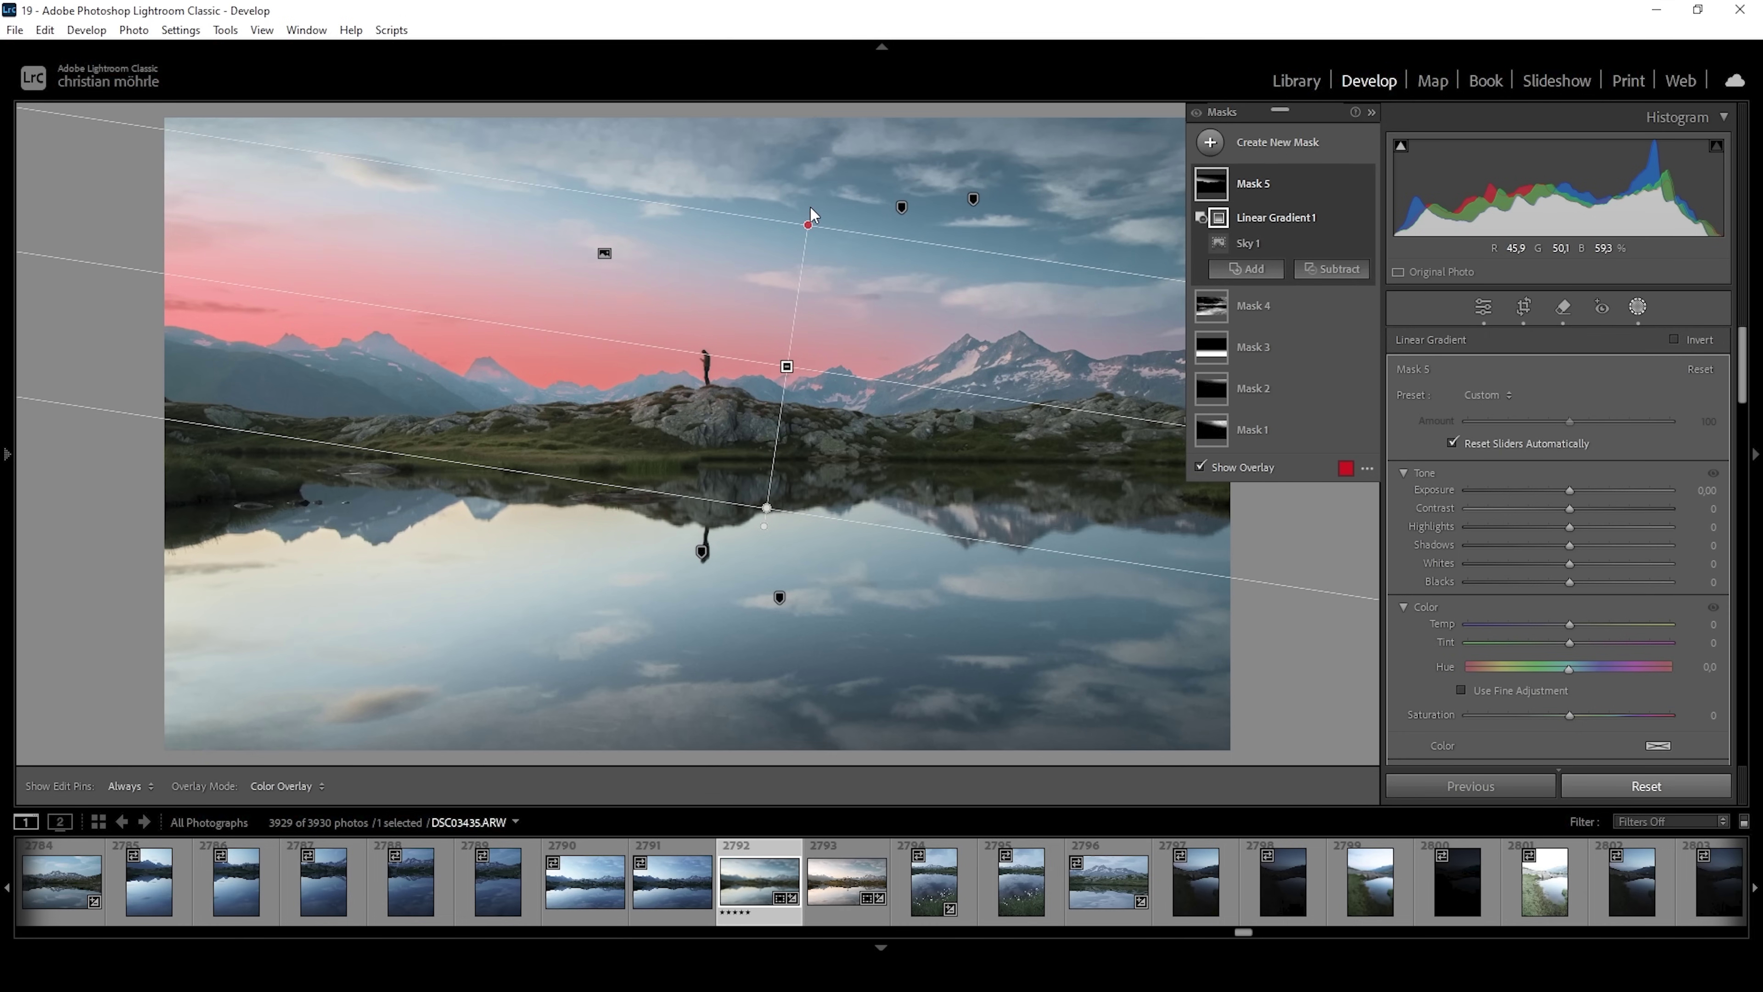
{"action": "left_click_drag", "start_coordinate": [765, 518], "coordinate": [772, 521]}
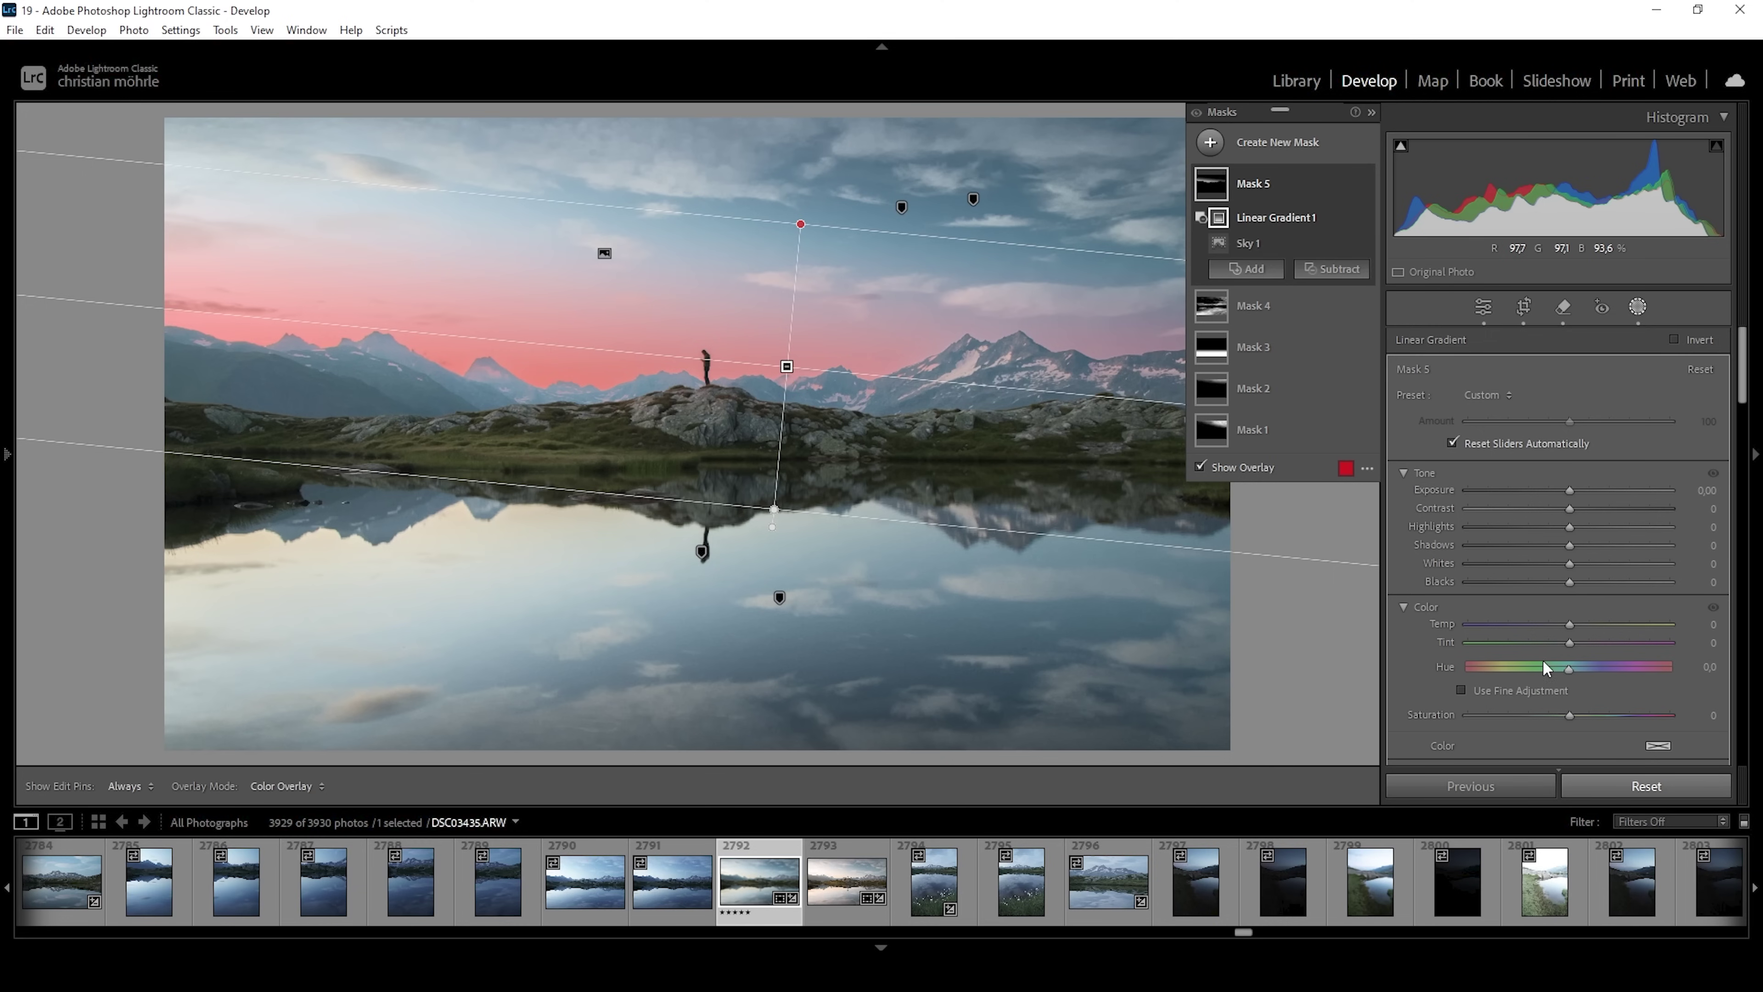
{"action": "left_click_drag", "start_coordinate": [1570, 623], "coordinate": [1579, 623]}
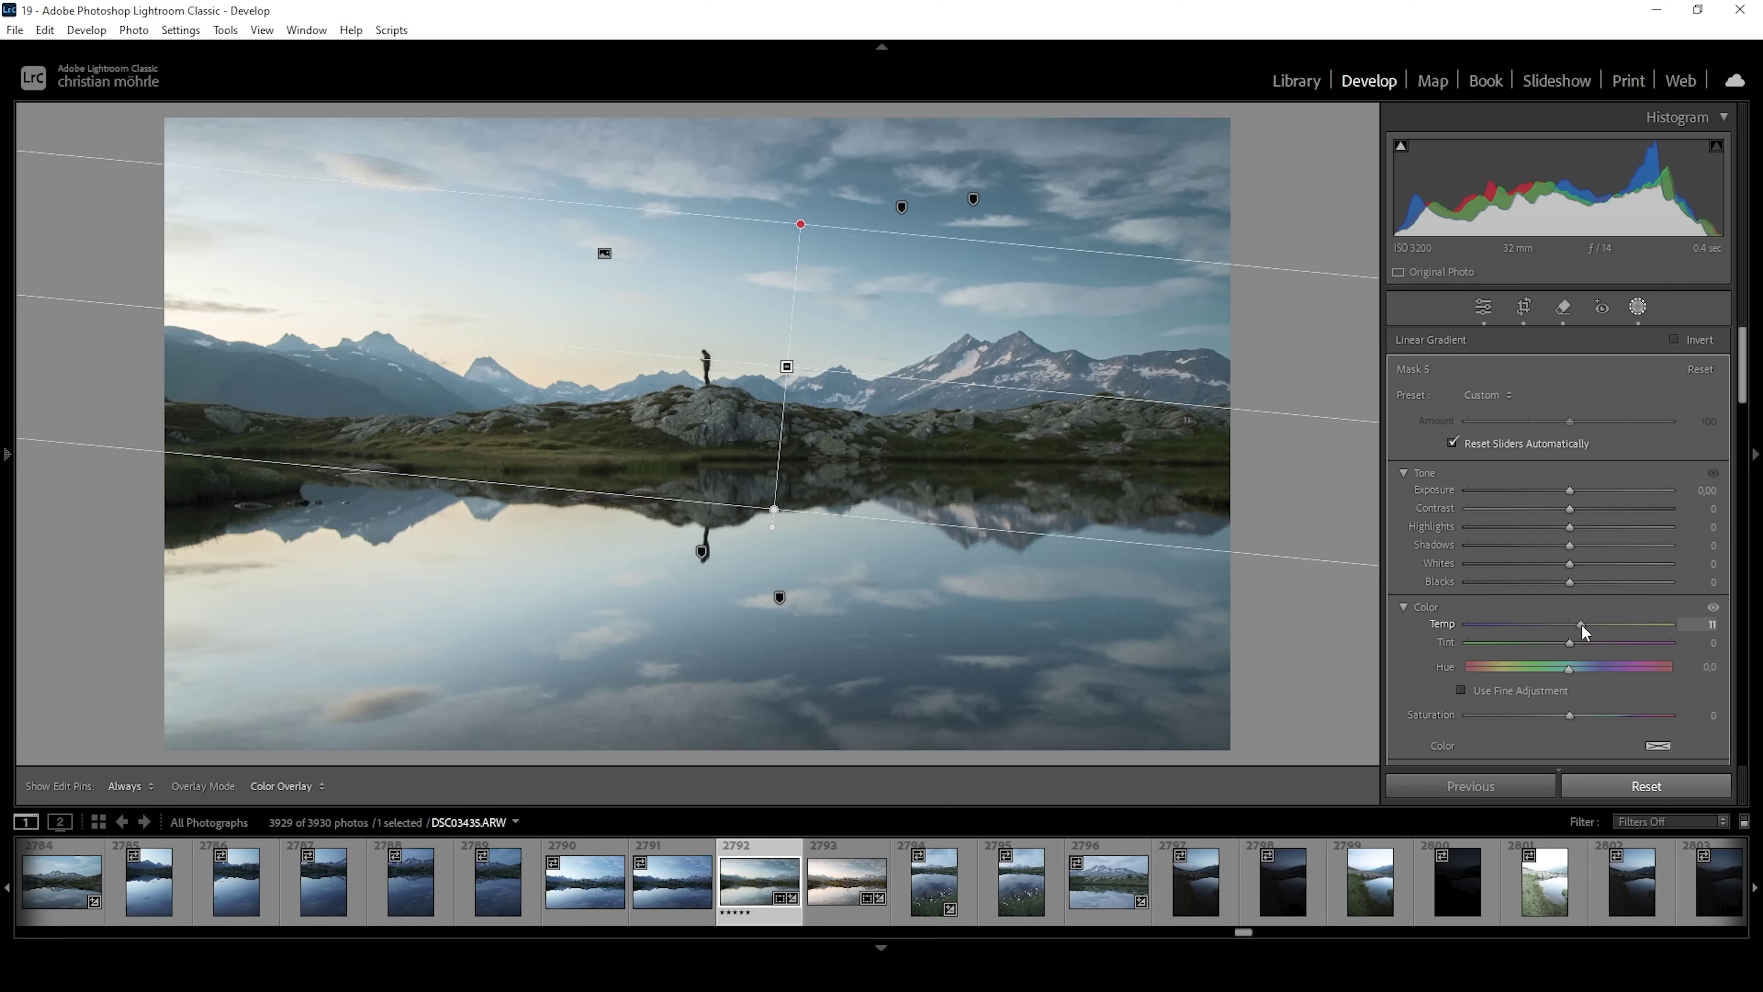
{"action": "left_click_drag", "start_coordinate": [1581, 623], "coordinate": [1582, 623]}
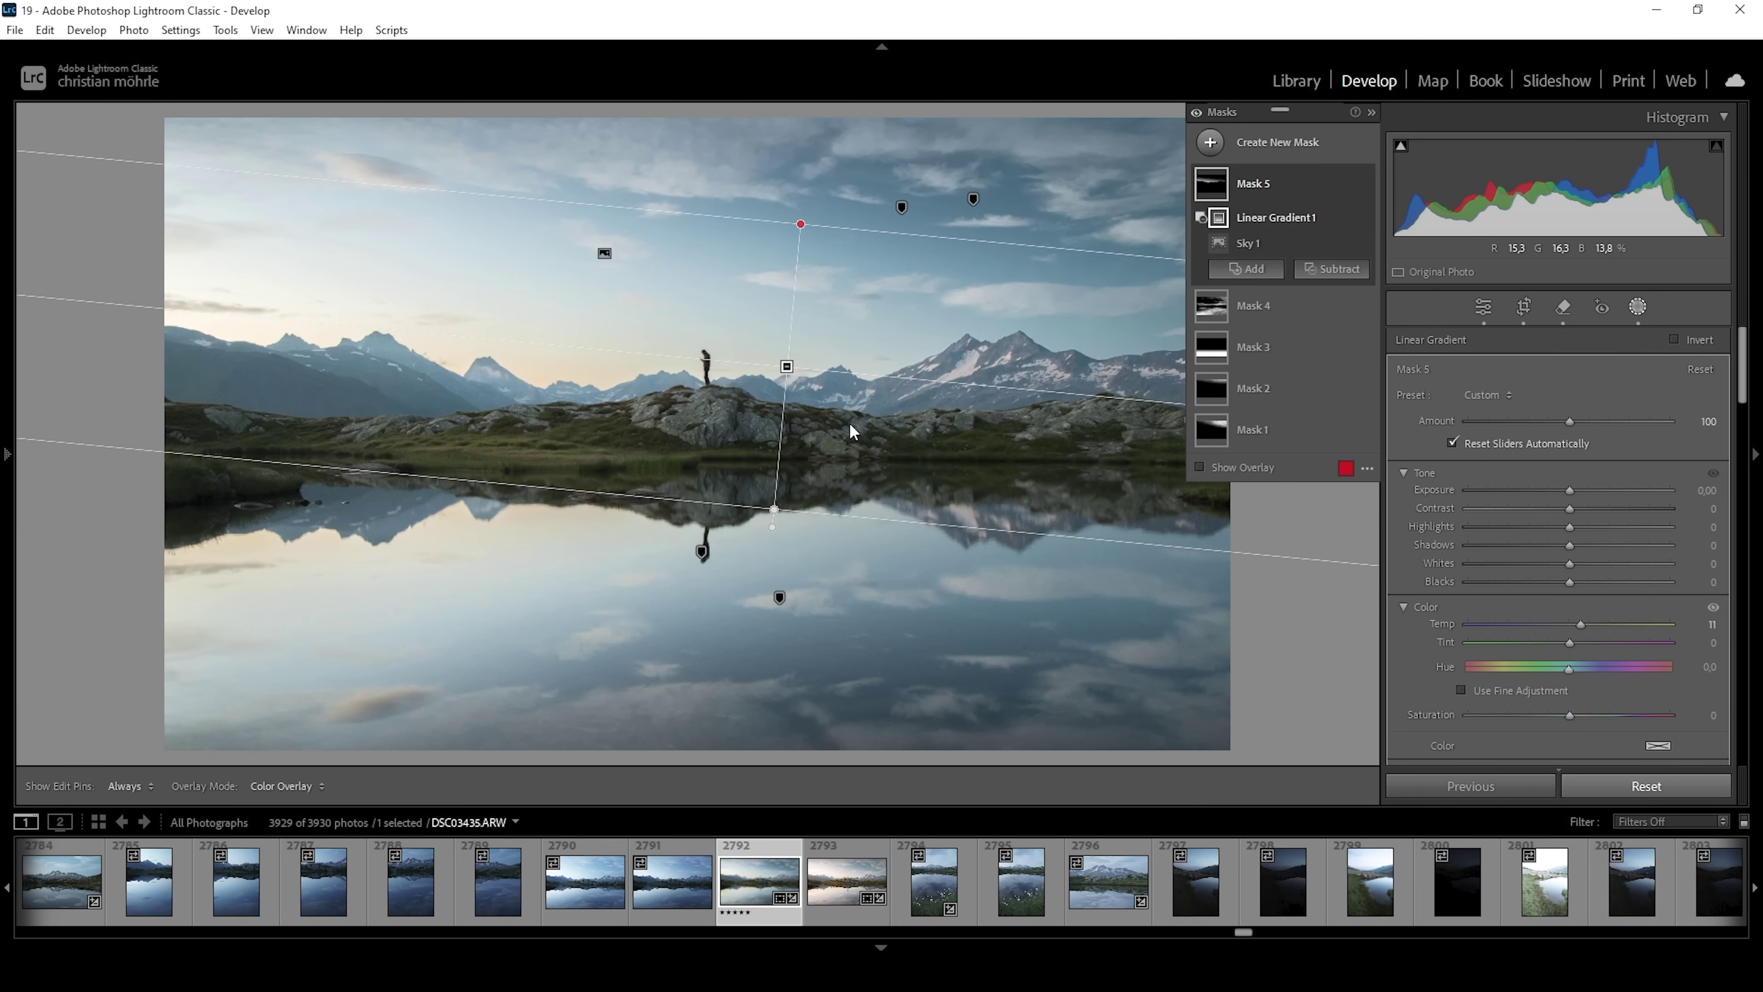
Create a Color Range mask sampled from the grassy far shore and set its Exposure to 0.16
{"action": "left_click", "coordinate": [1206, 147]}
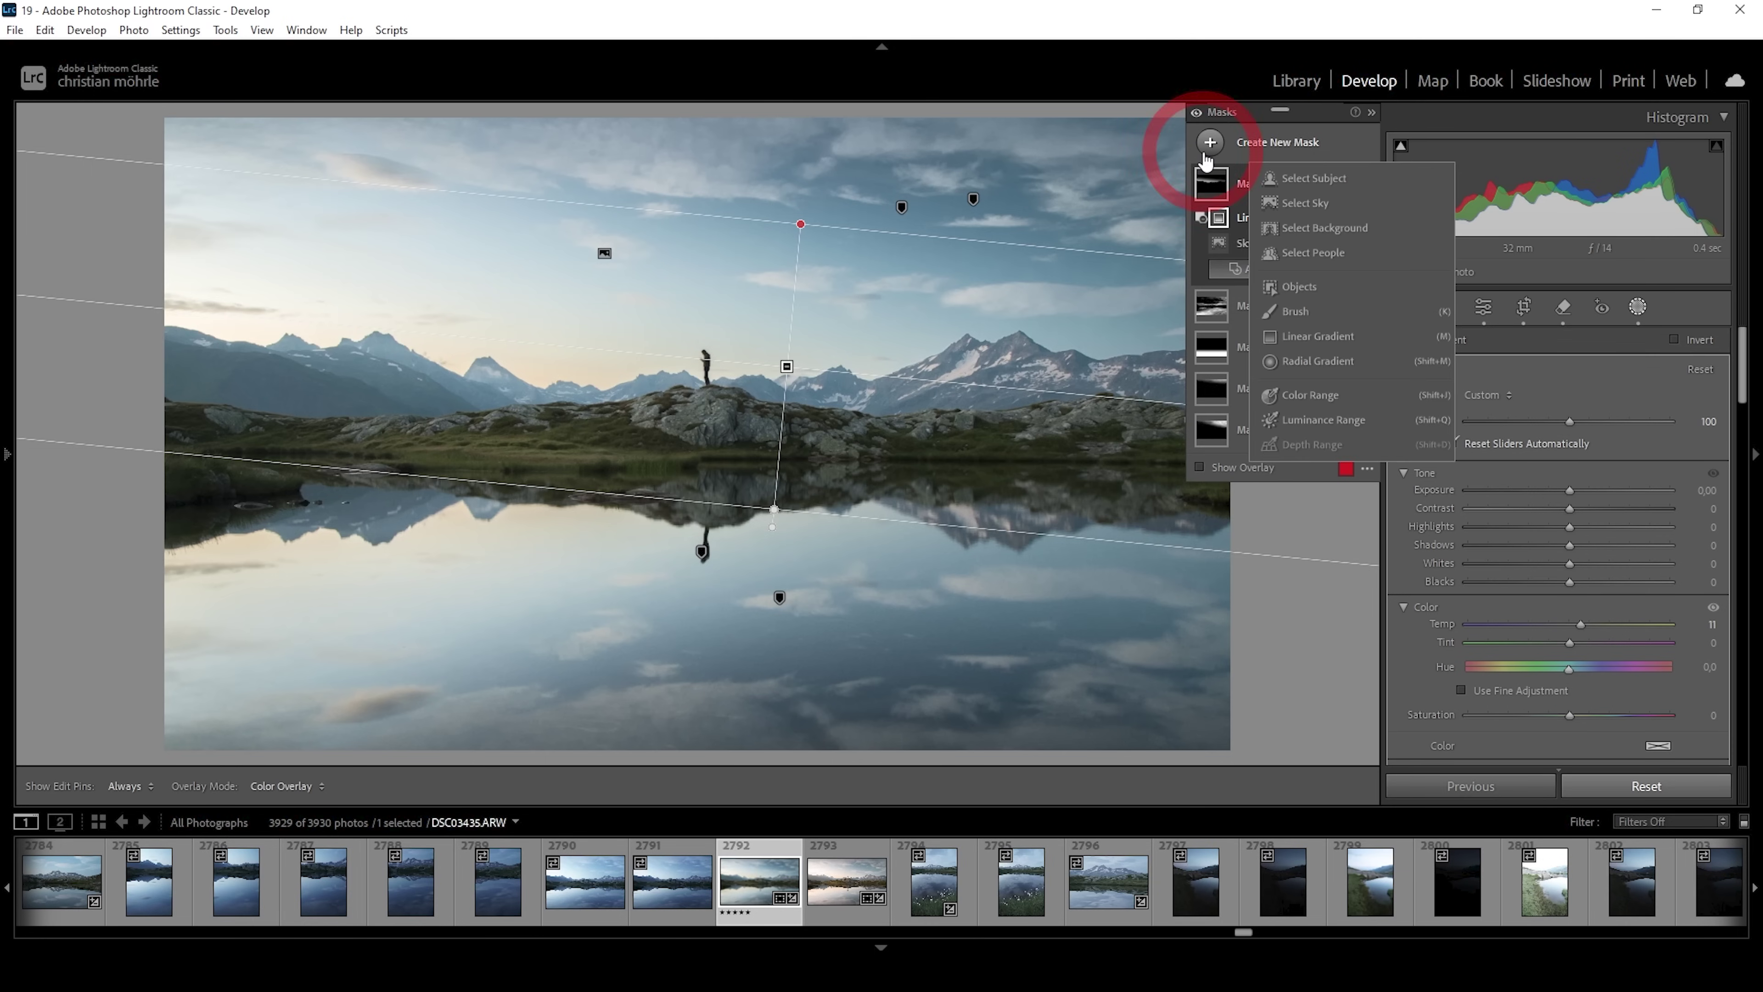
{"action": "left_click", "coordinate": [1292, 393]}
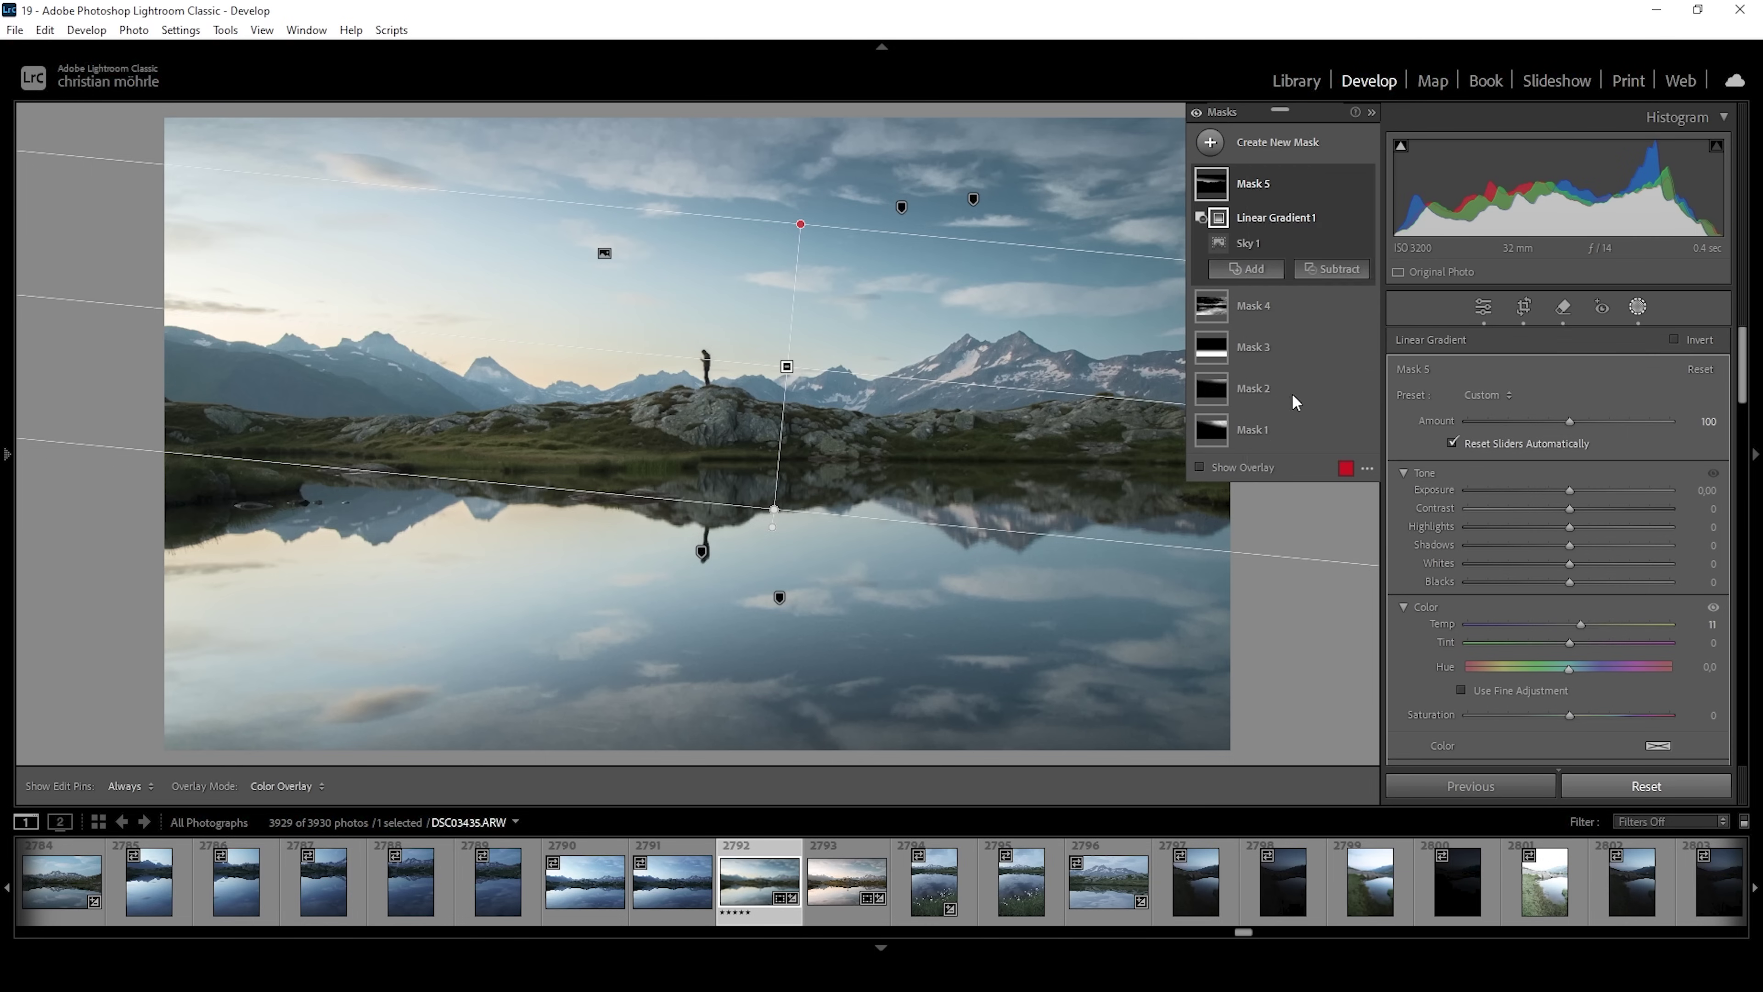
{"action": "left_click", "coordinate": [528, 452]}
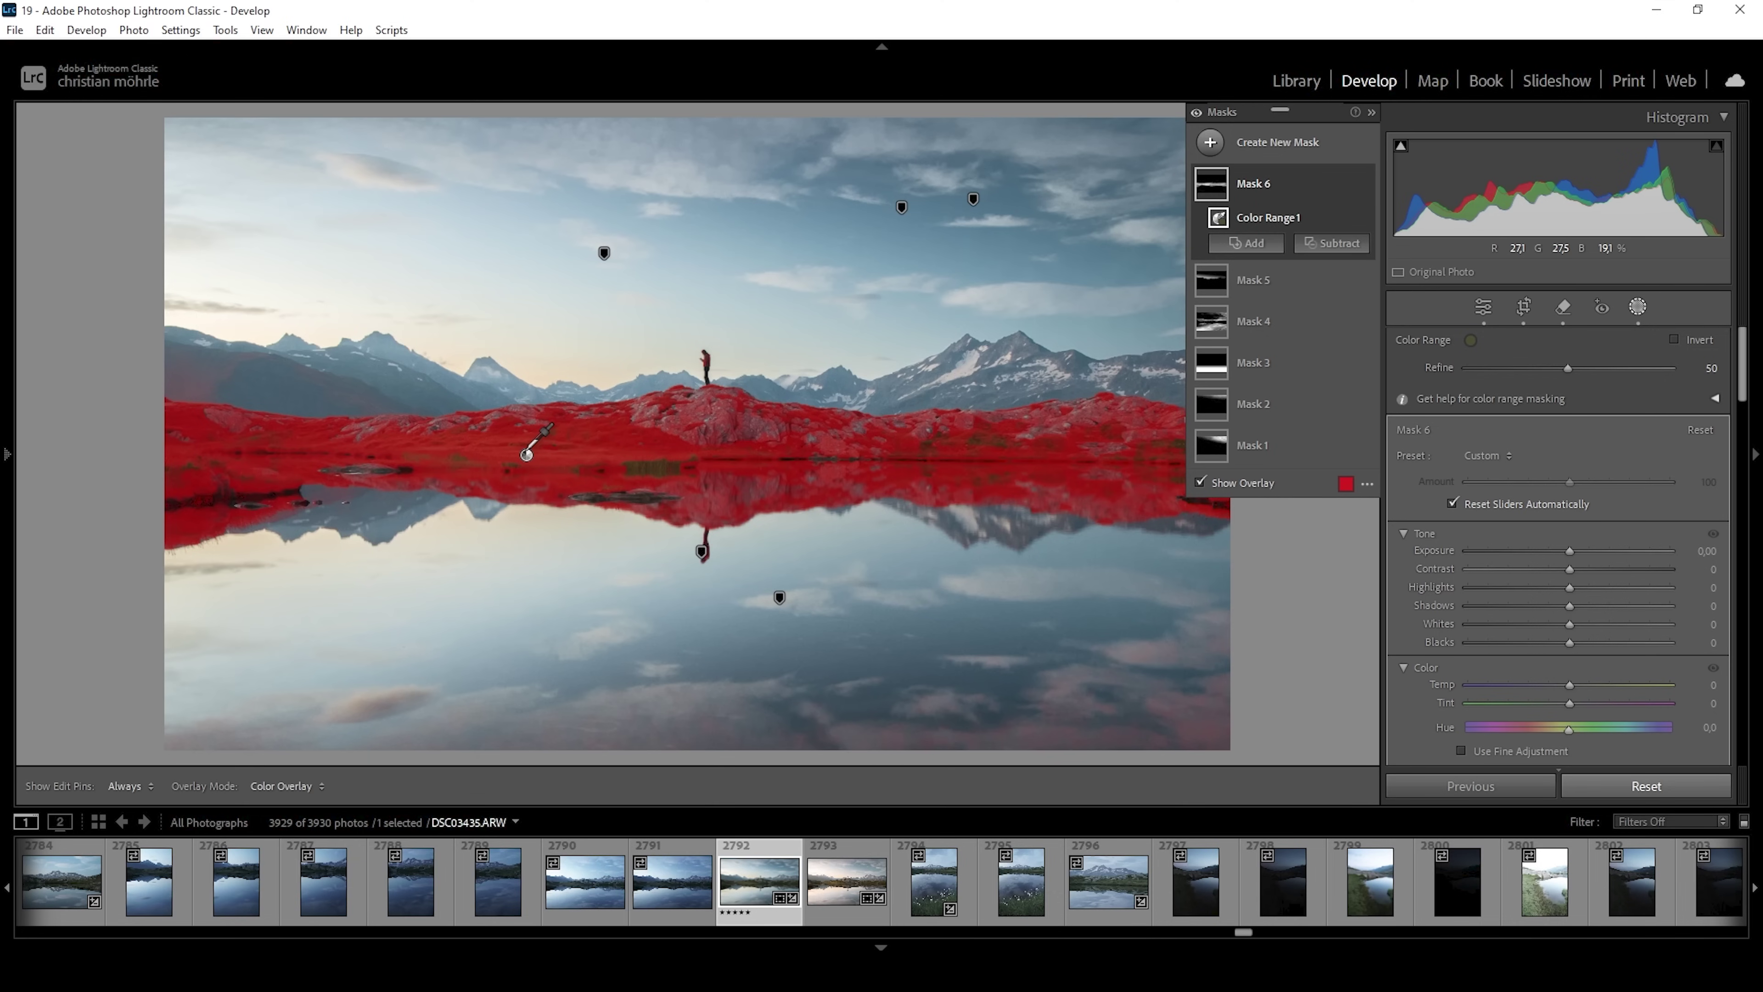
{"action": "left_click_drag", "start_coordinate": [1568, 552], "coordinate": [1563, 554]}
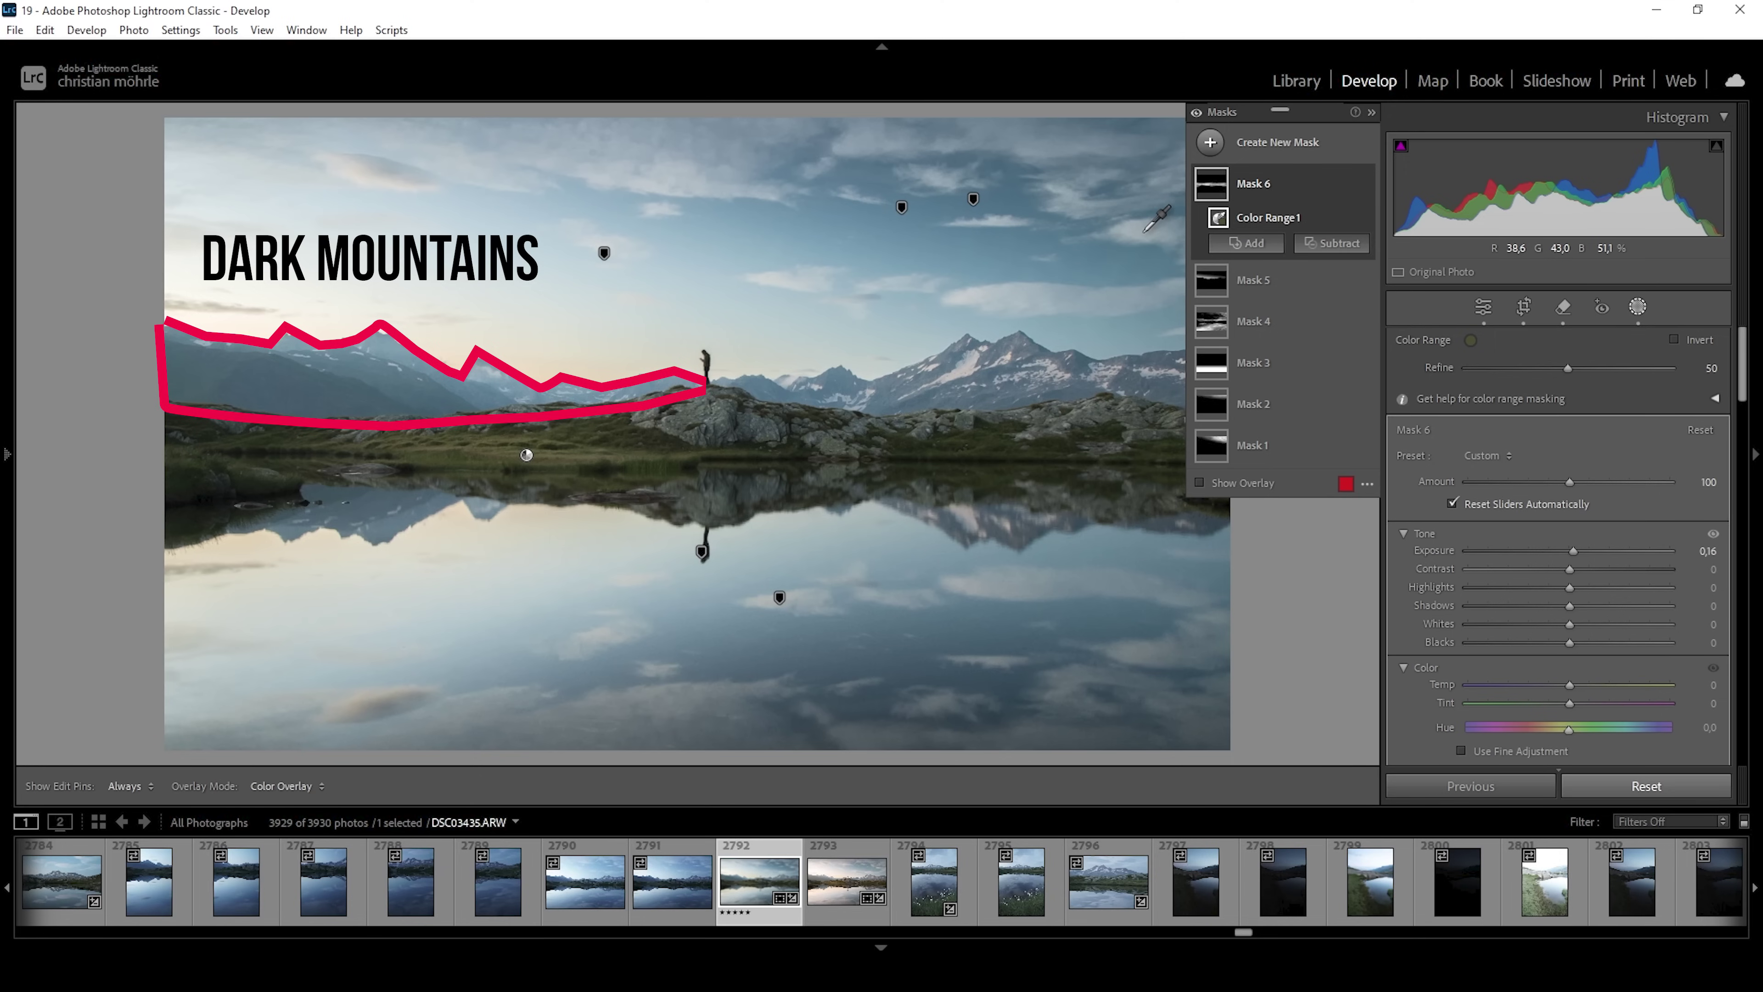
Add a wide, slightly tilted radial gradient mask over the left-hand sky and mountains, with its centre beyond the photo's left edge
{"action": "left_click", "coordinate": [1210, 141]}
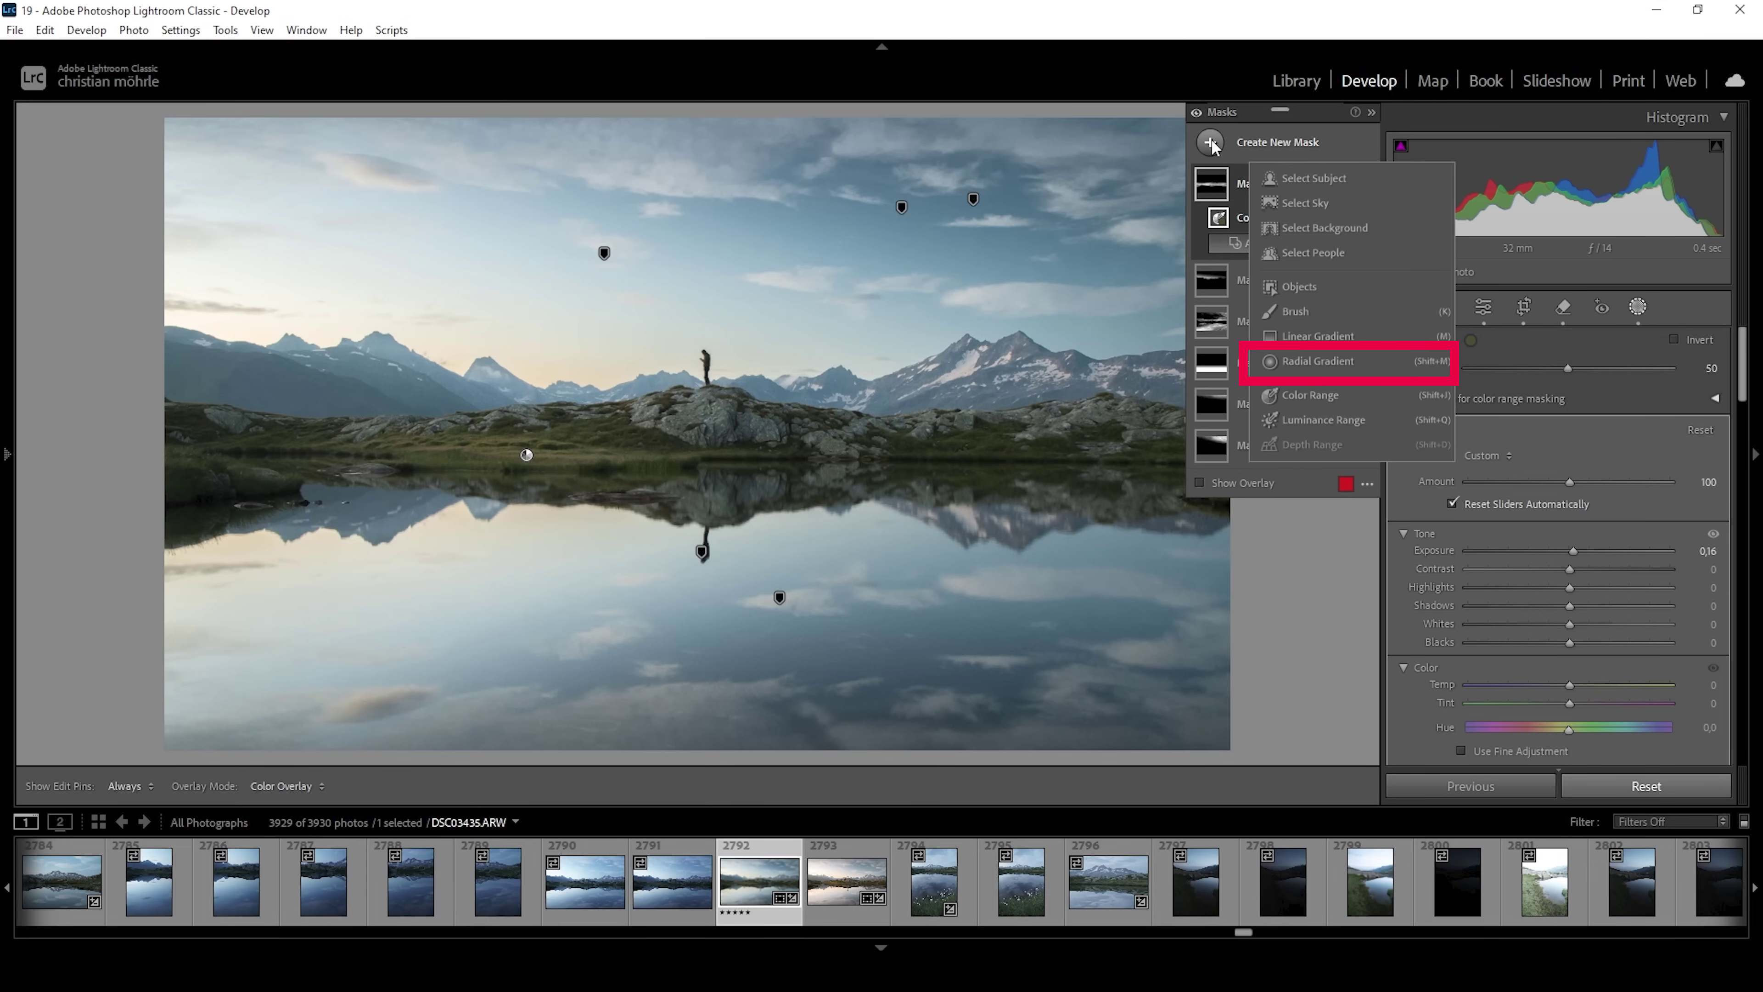
{"action": "left_click", "coordinate": [1291, 363]}
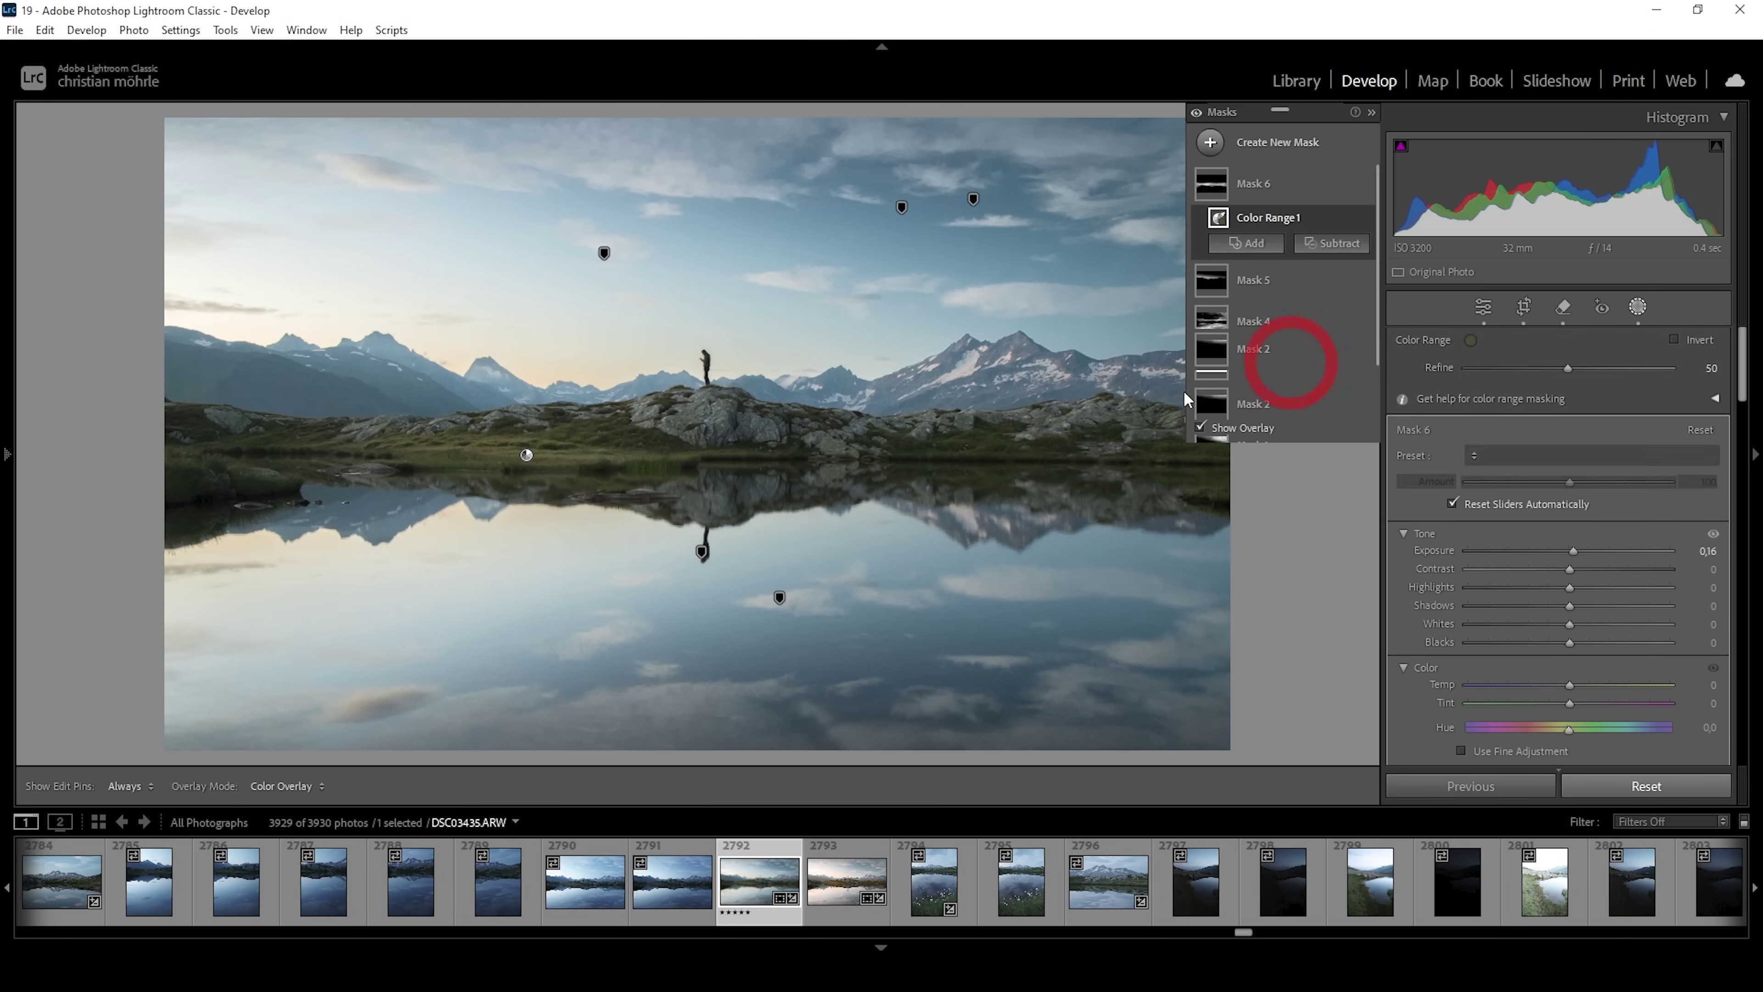
{"action": "left_click_drag", "start_coordinate": [231, 303], "coordinate": [490, 389]}
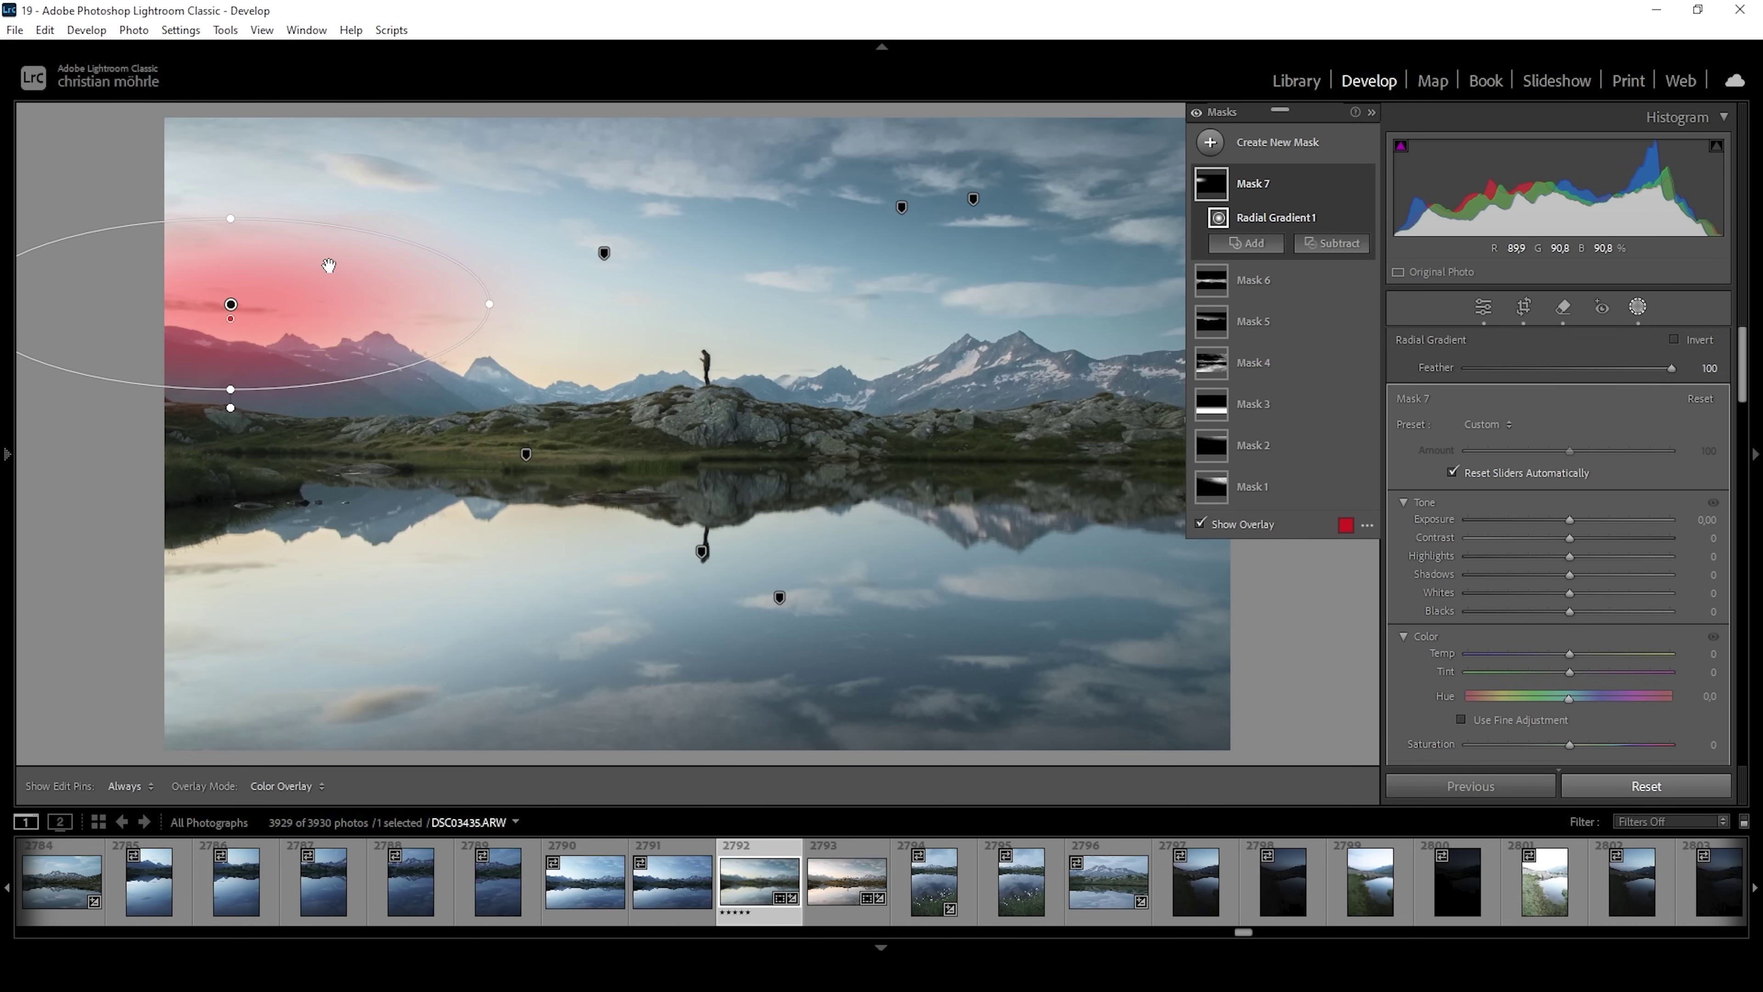
{"action": "key", "text": "h"}
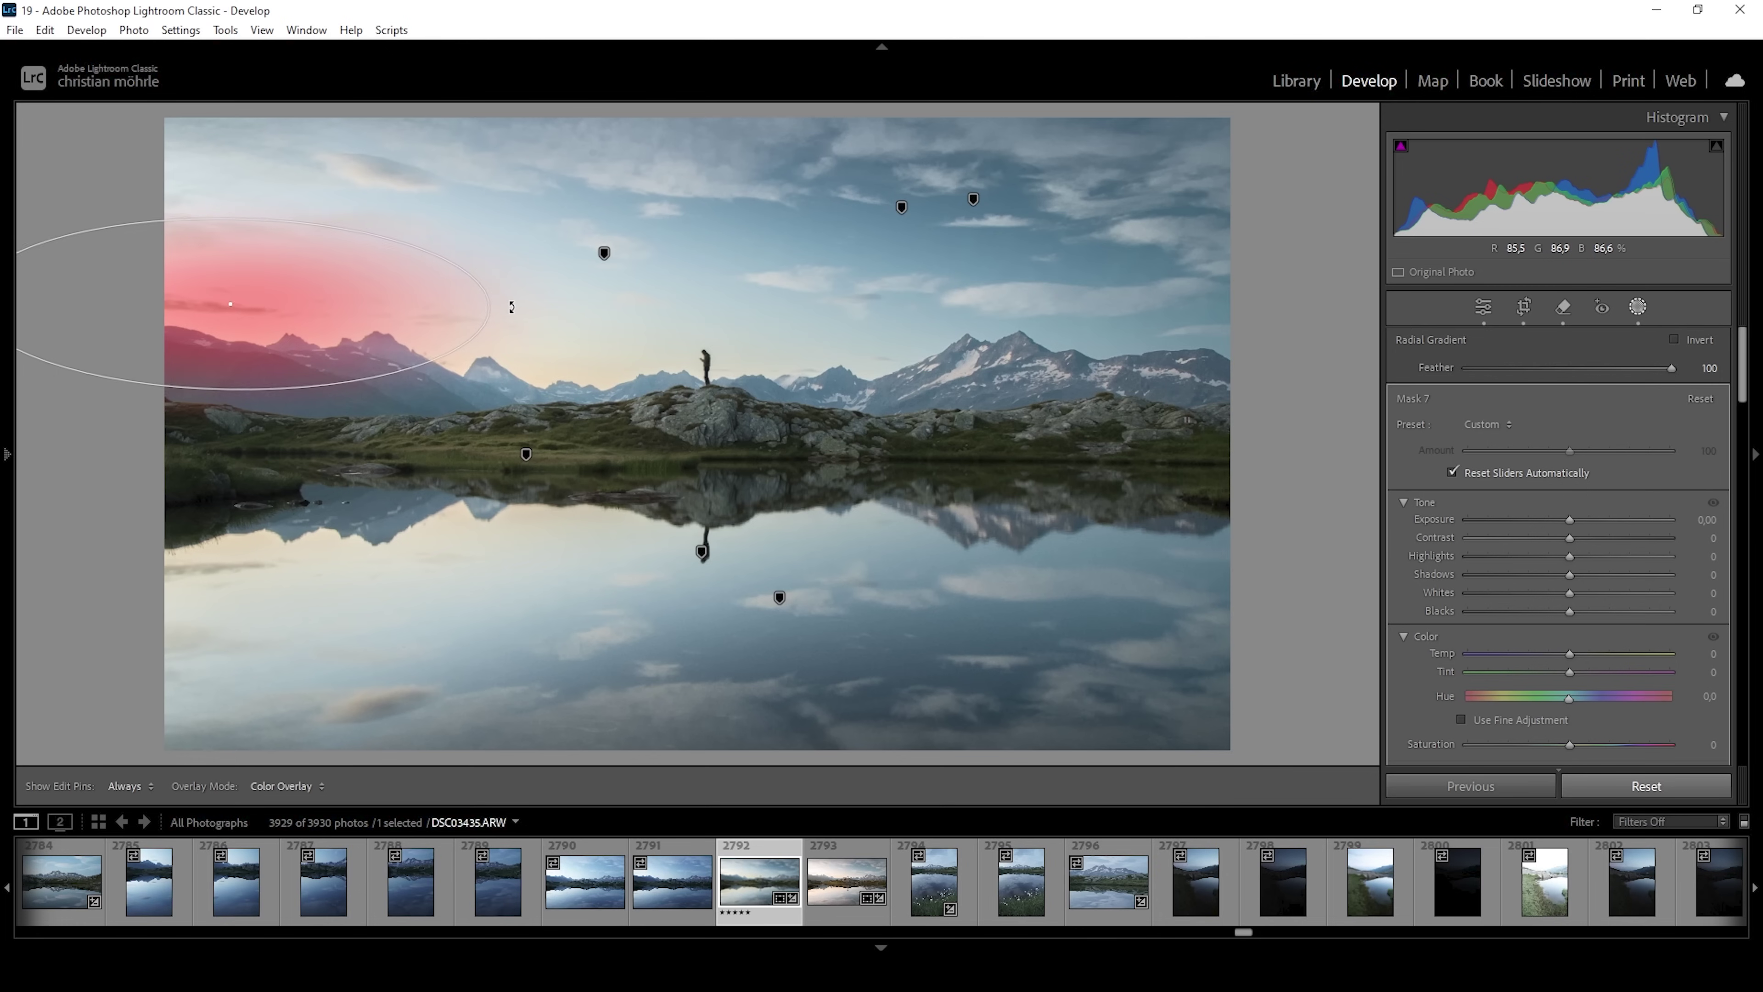
{"action": "key", "text": "h"}
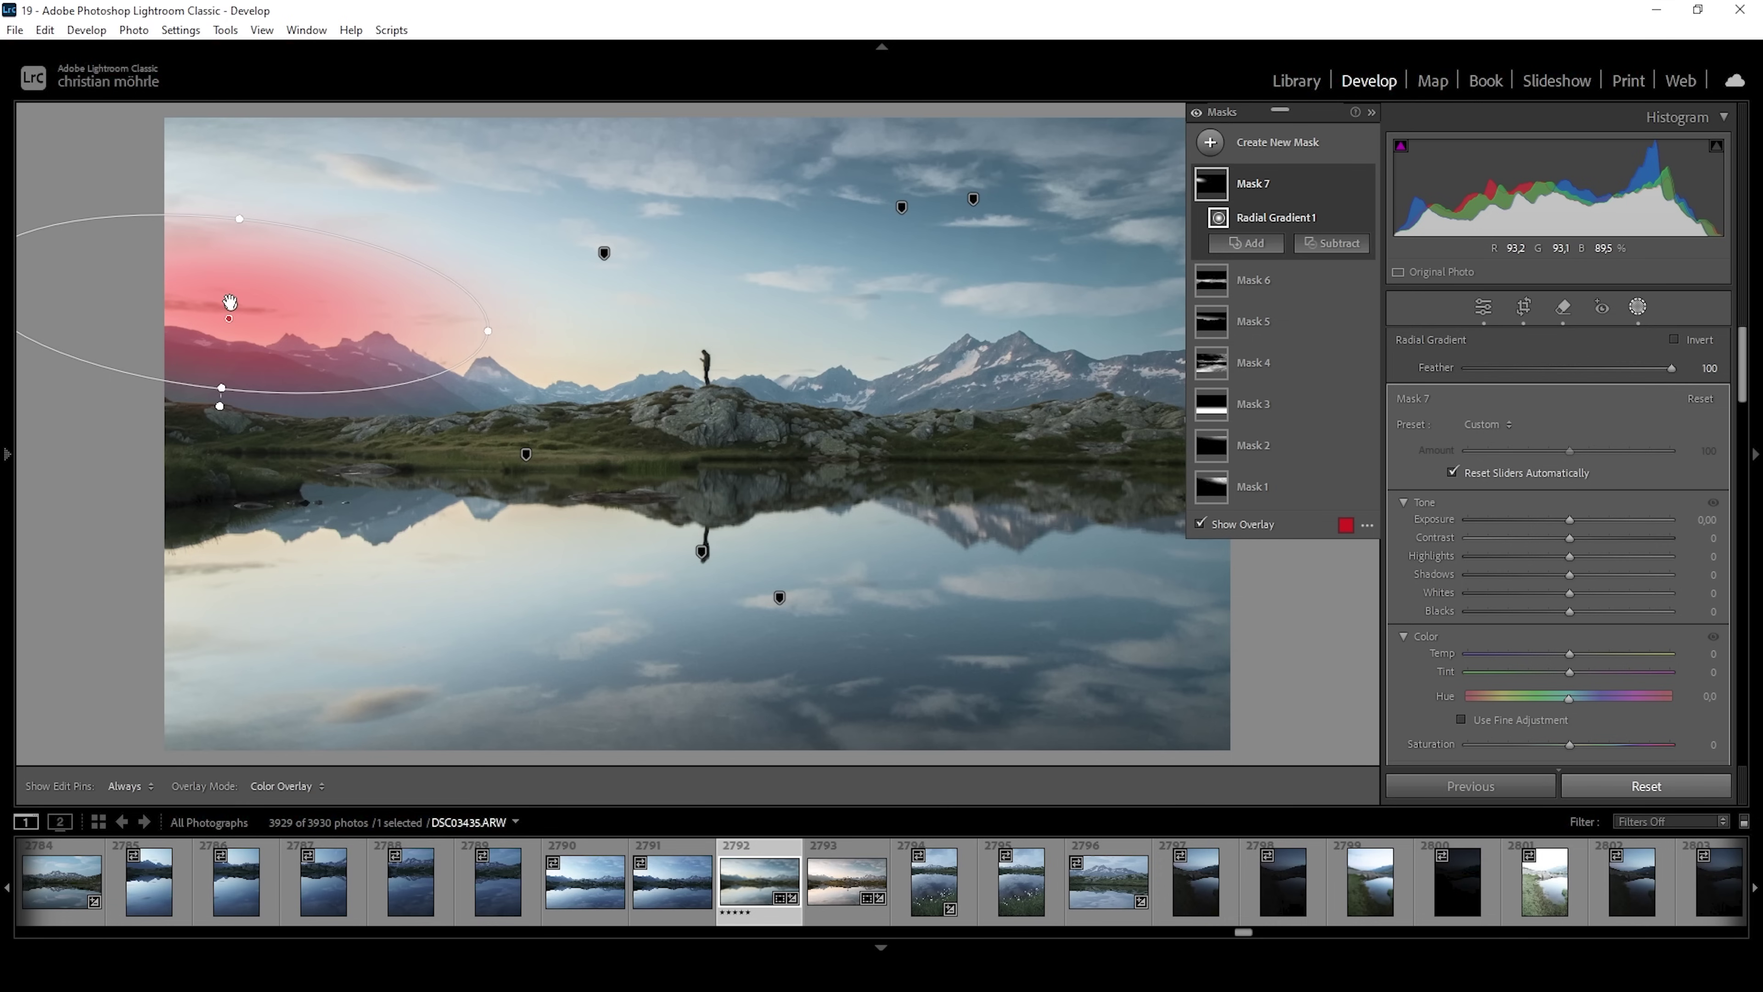
{"action": "left_click_drag", "start_coordinate": [229, 302], "coordinate": [139, 286]}
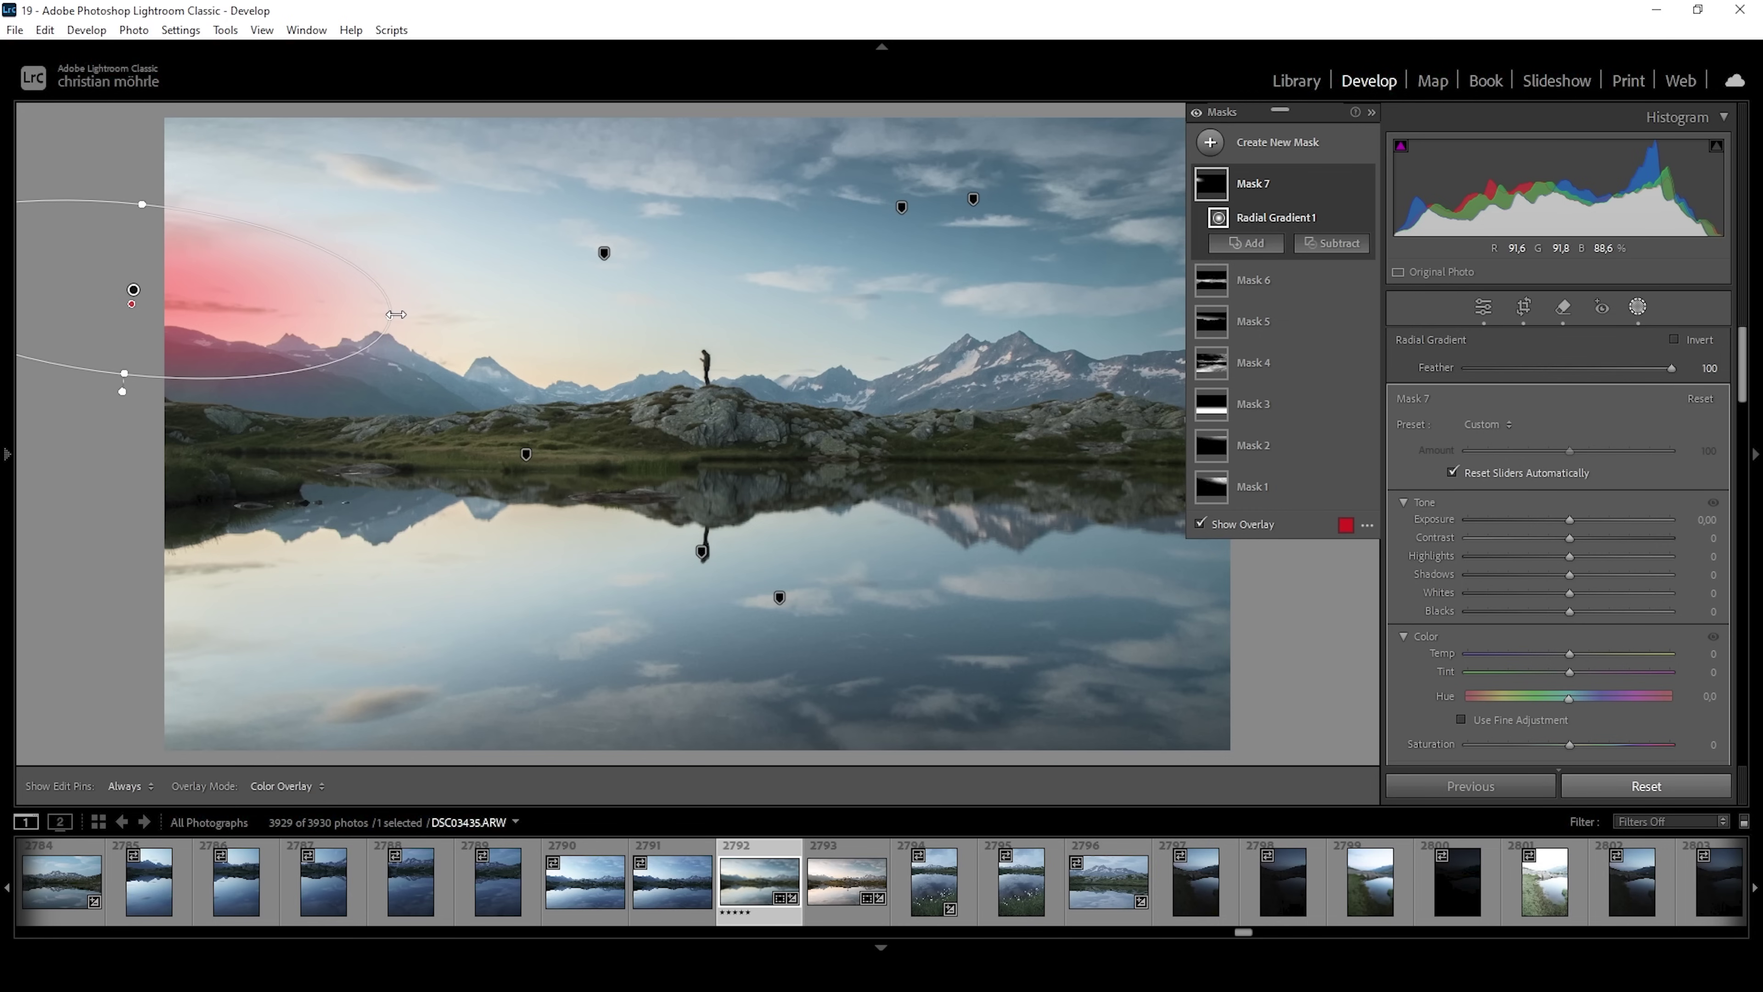
{"action": "left_click_drag", "start_coordinate": [393, 321], "coordinate": [483, 325]}
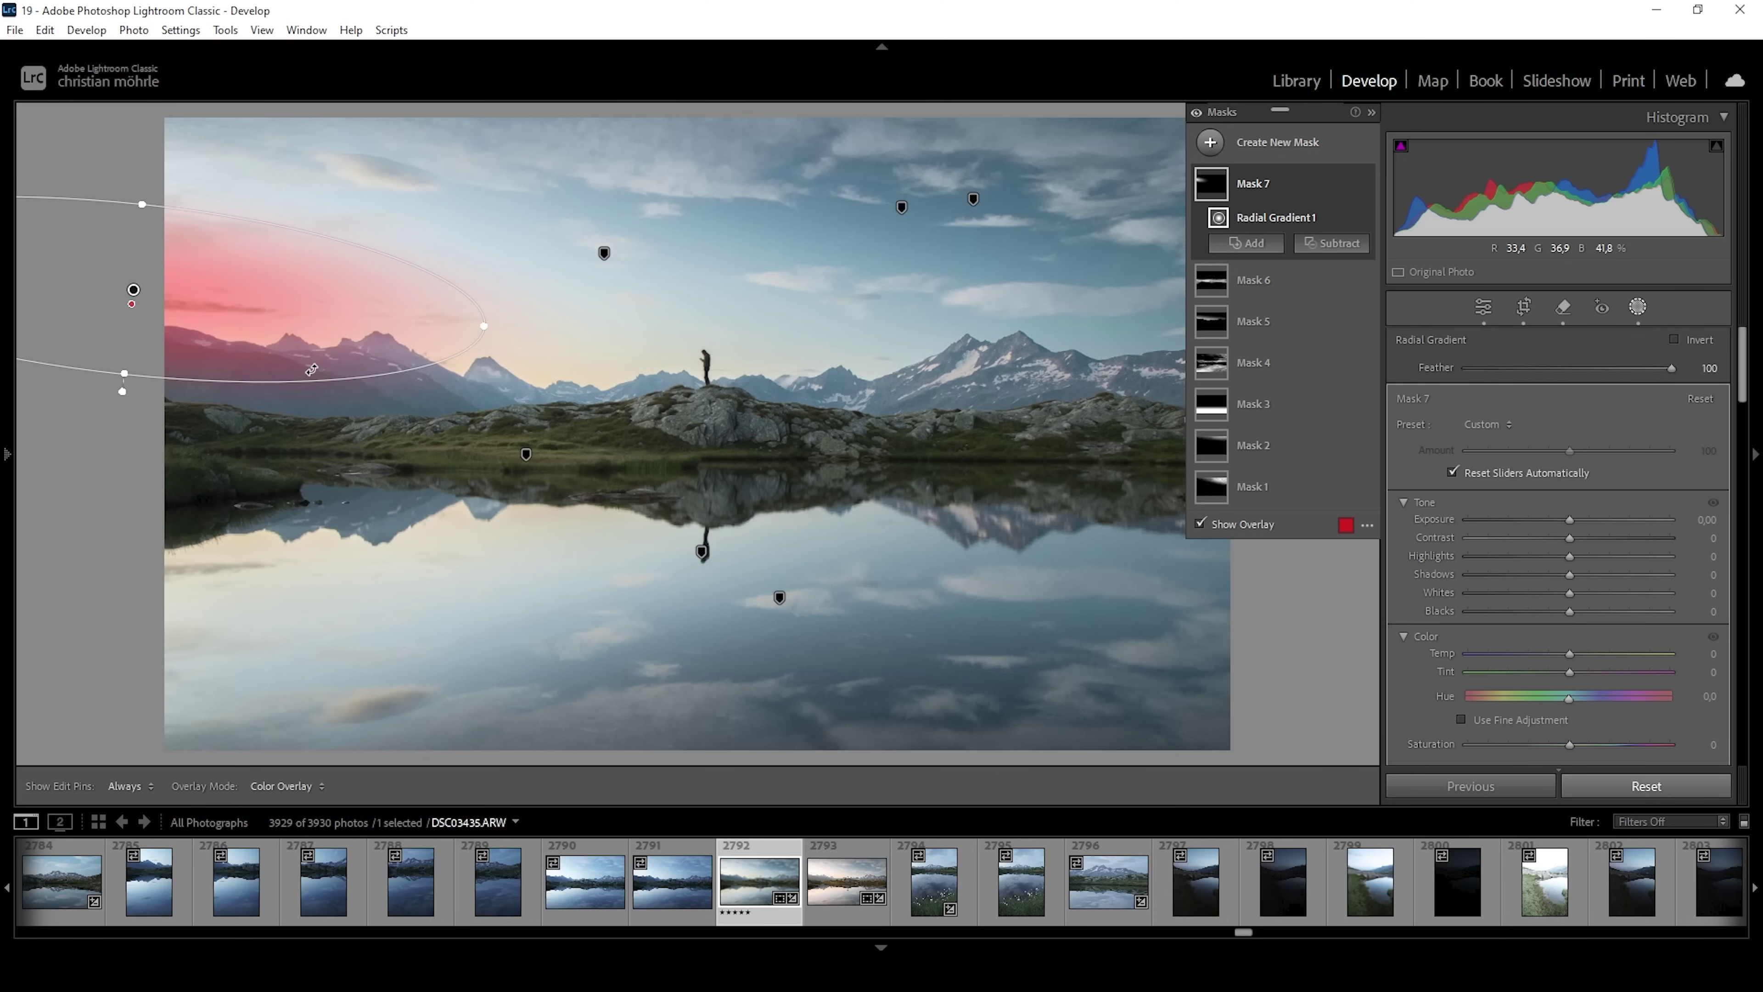
Set the radial gradient mask's Blacks to 100 and compare the photo with the mask hidden and shown
{"action": "left_click", "coordinate": [1569, 610]}
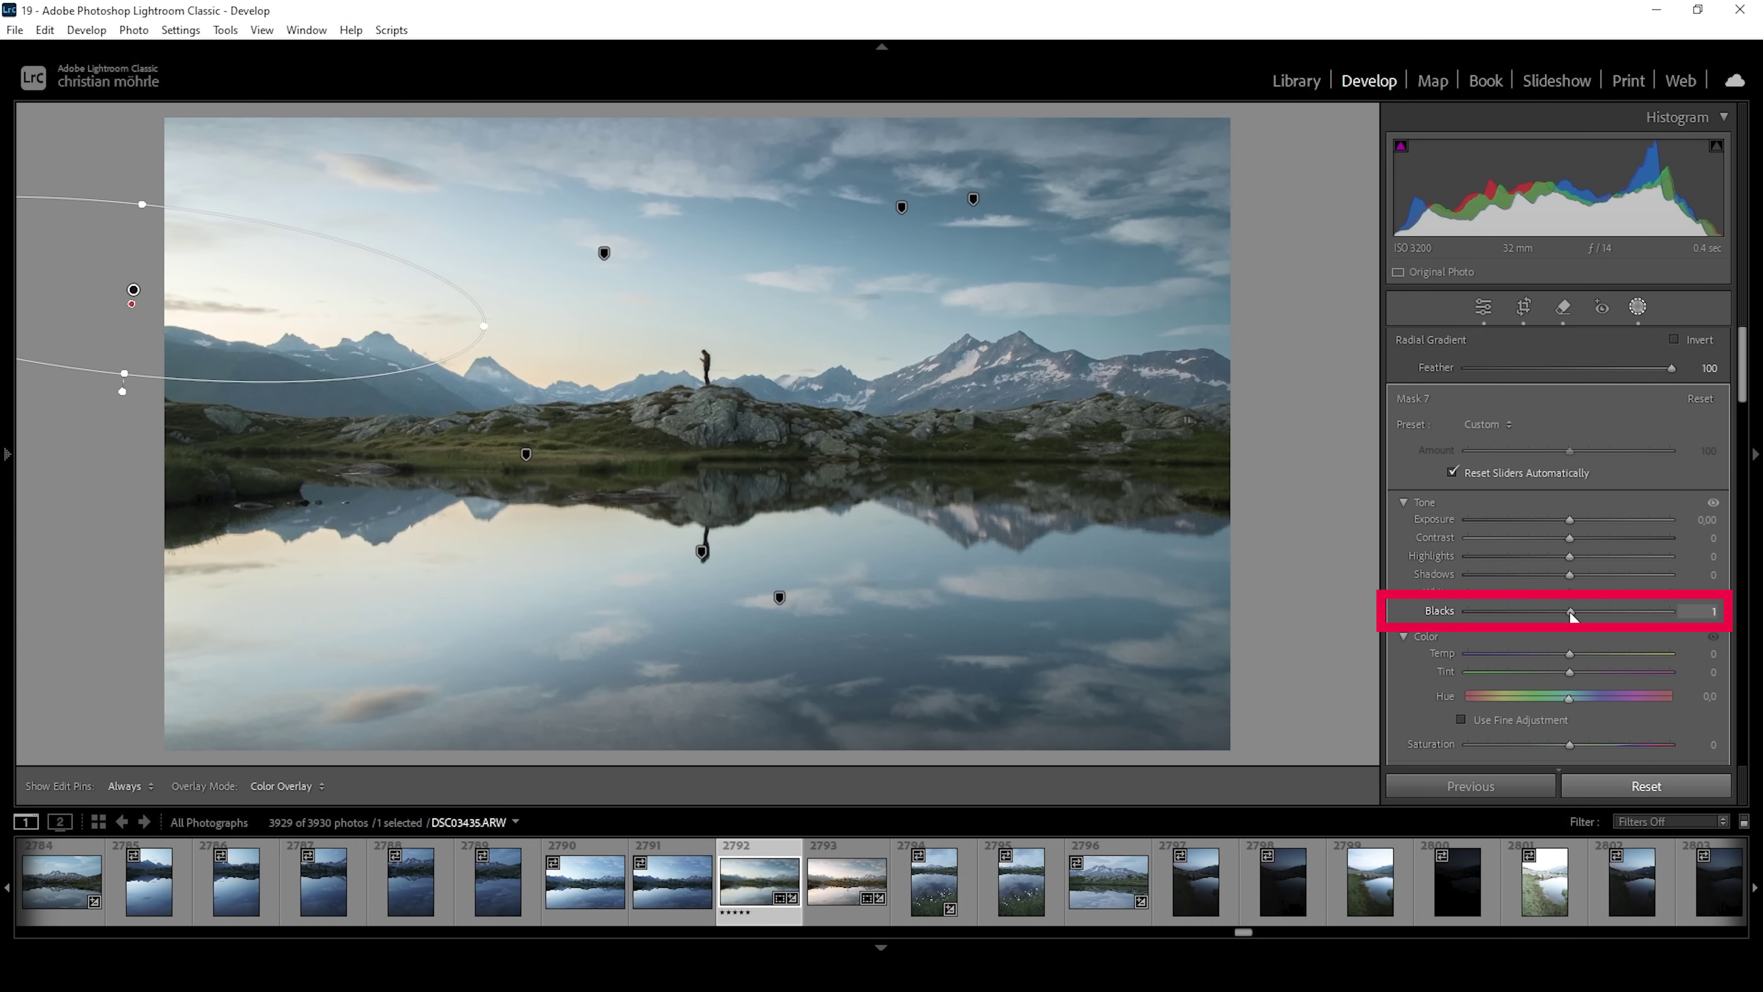
{"action": "left_click_drag", "start_coordinate": [1582, 613], "coordinate": [1706, 614]}
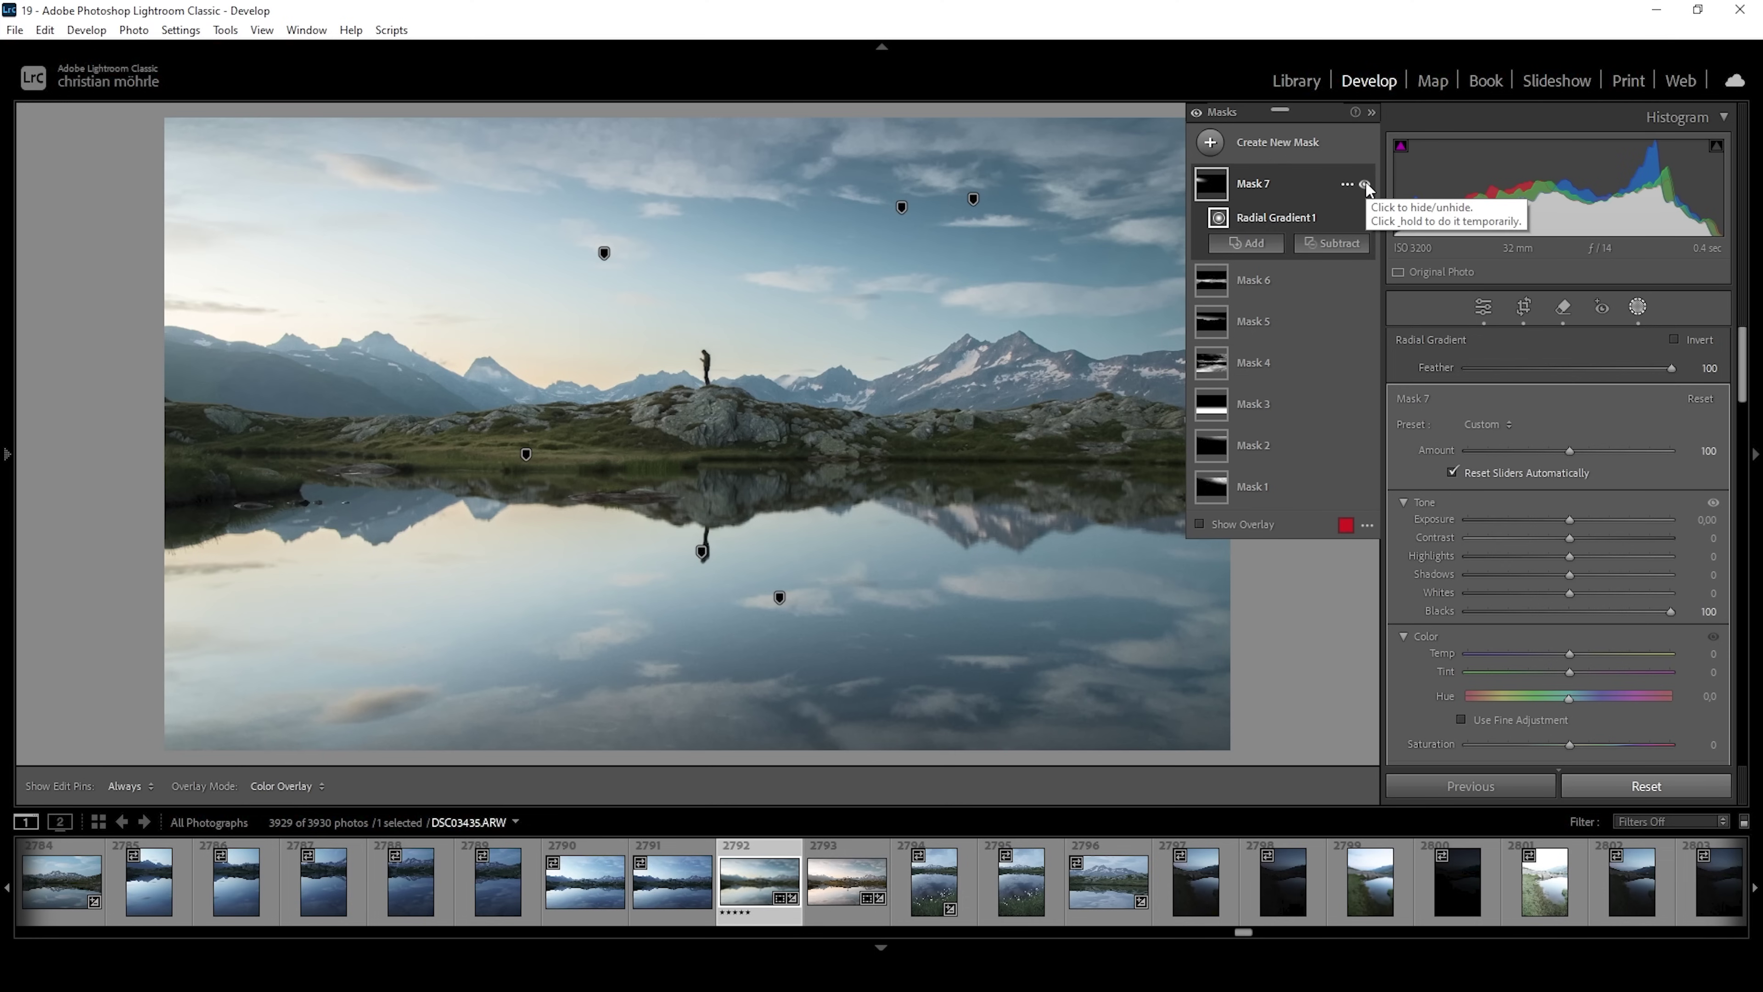
{"action": "left_click", "coordinate": [1364, 184]}
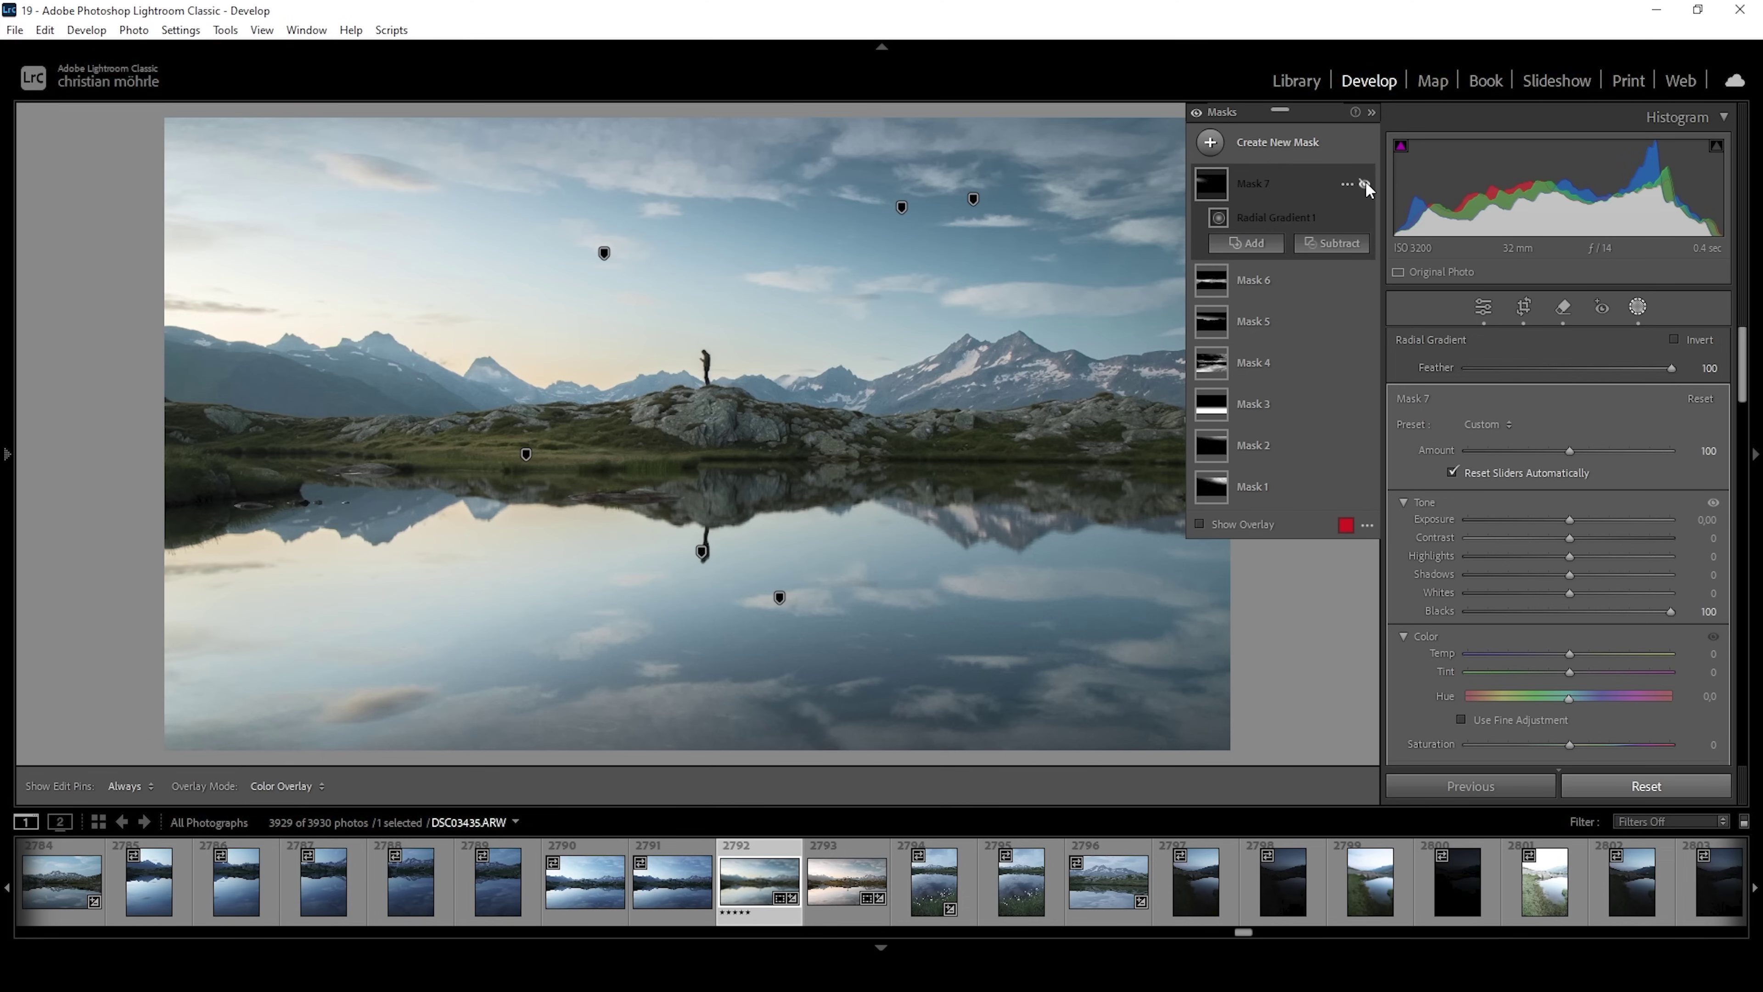
{"action": "left_click", "coordinate": [1365, 184]}
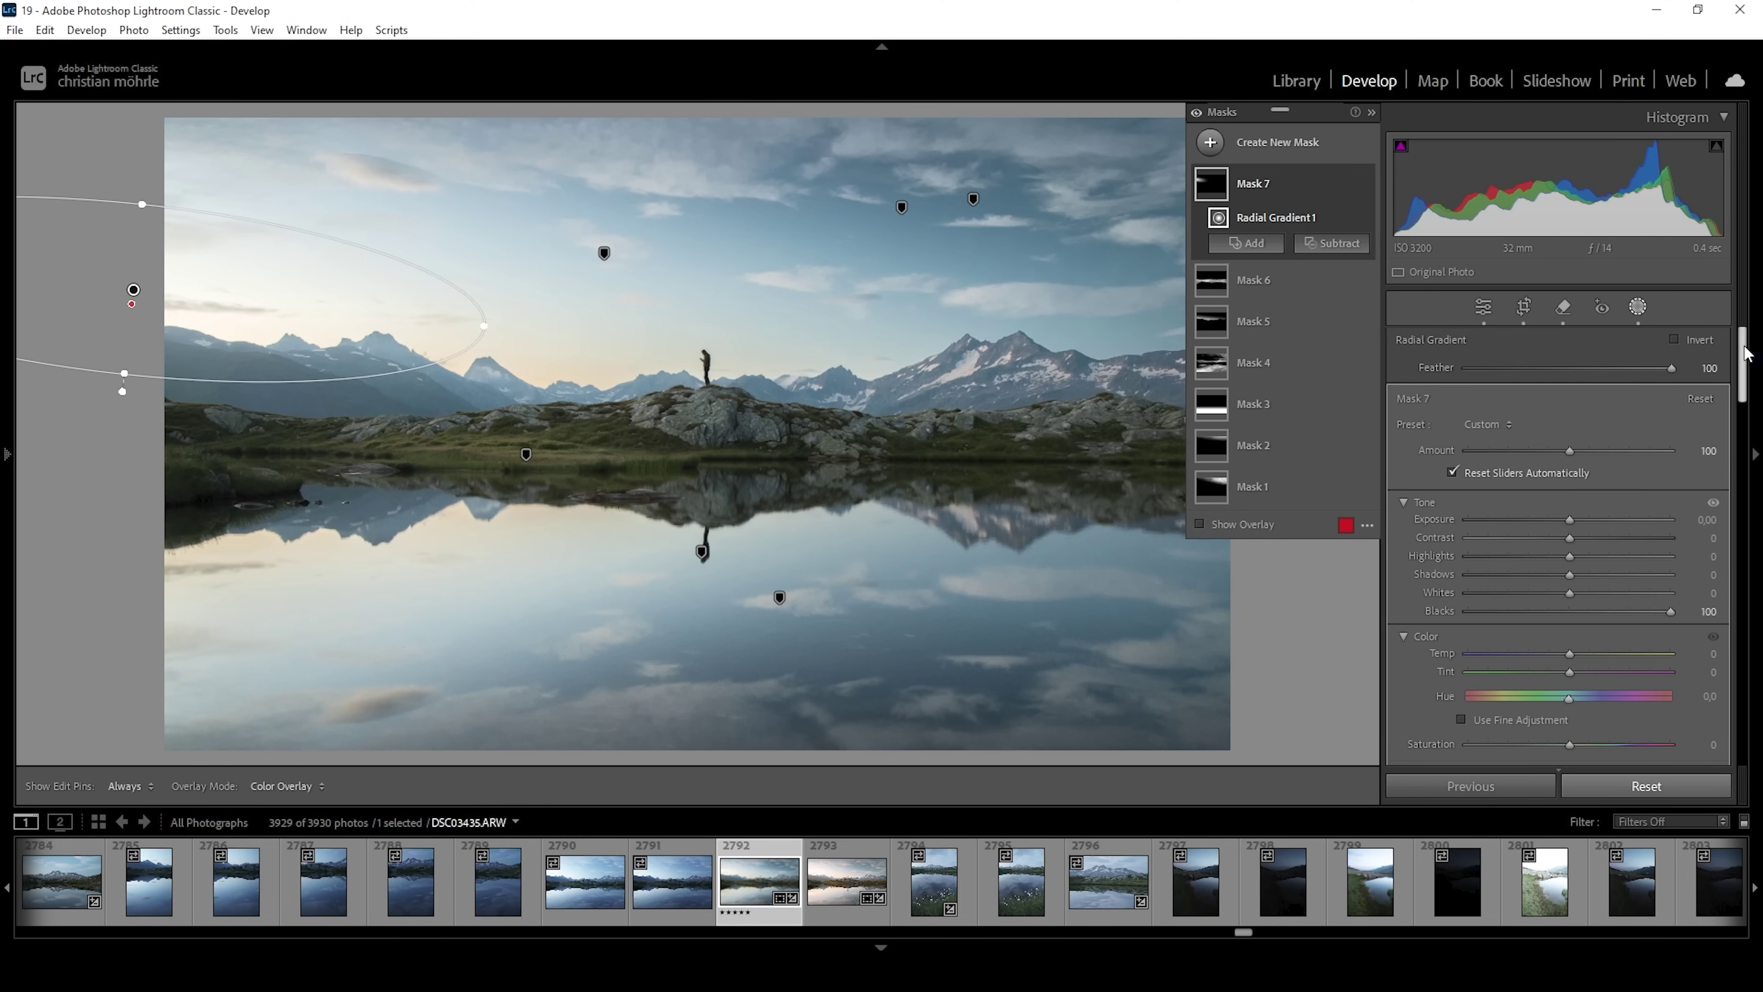
Set Dehaze to -15 on the radial gradient mask over the left-hand mountains
{"action": "left_click_drag", "start_coordinate": [1745, 354], "coordinate": [1746, 427]}
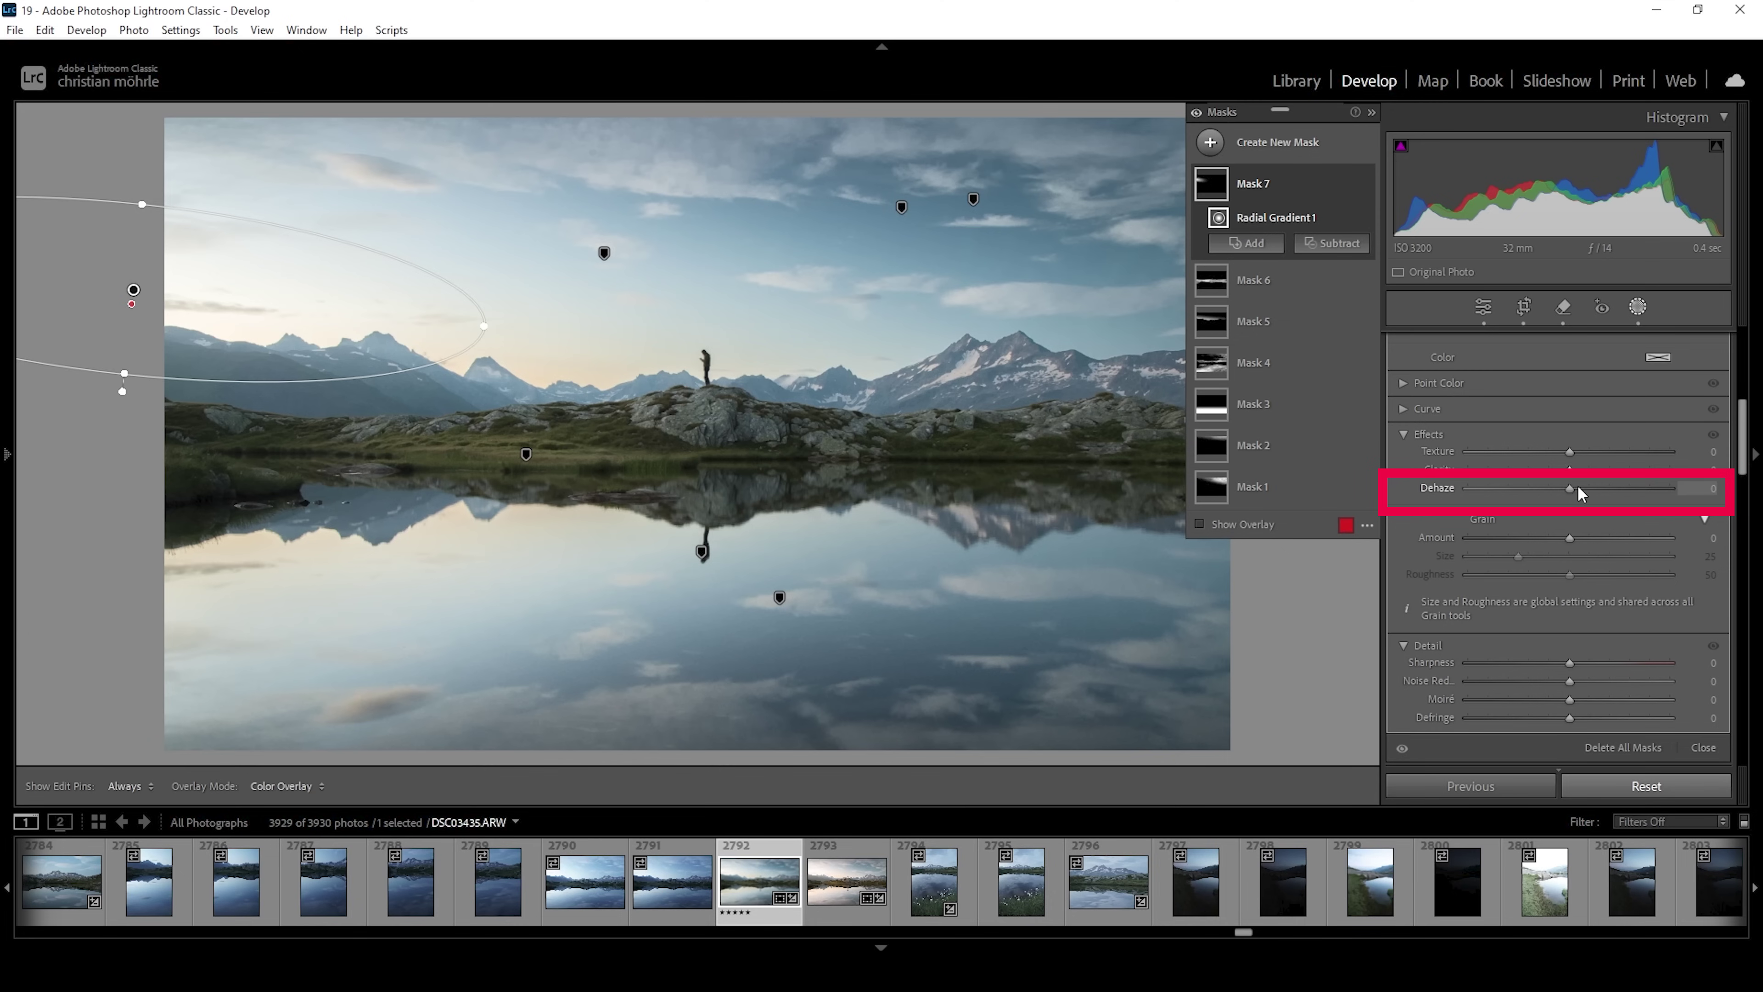
{"action": "left_click_drag", "start_coordinate": [1567, 486], "coordinate": [1540, 484]}
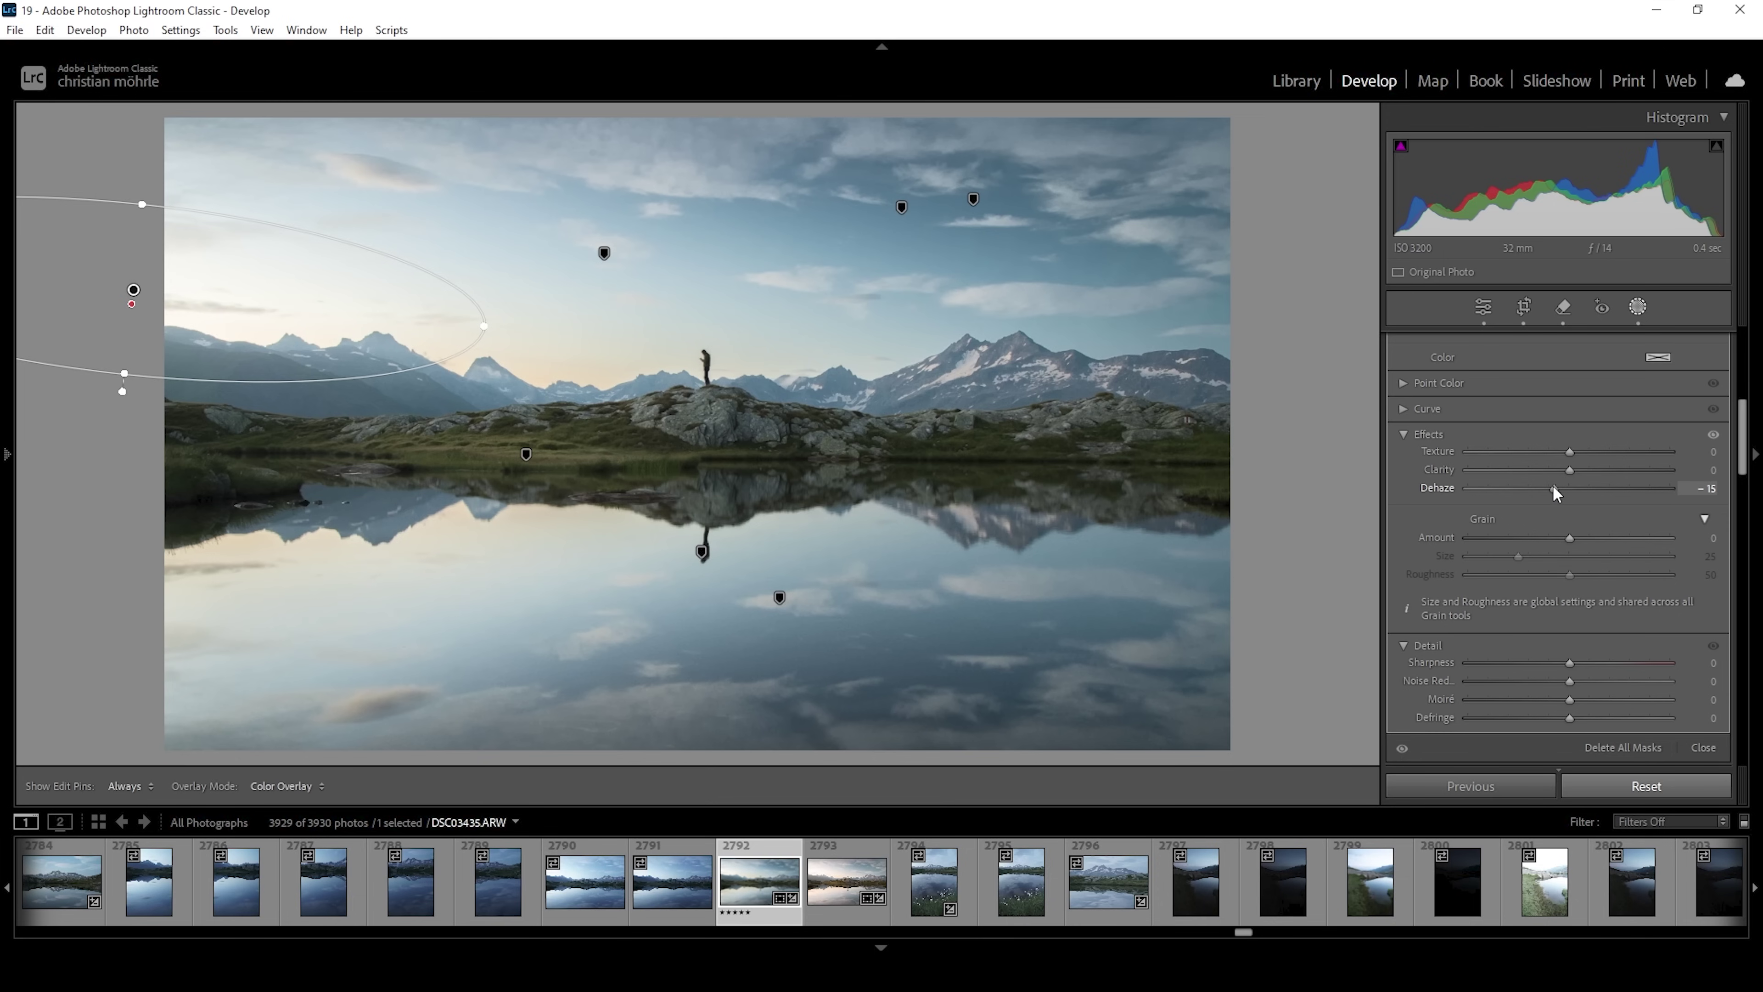
{"action": "left_click_drag", "start_coordinate": [1552, 485], "coordinate": [1552, 485]}
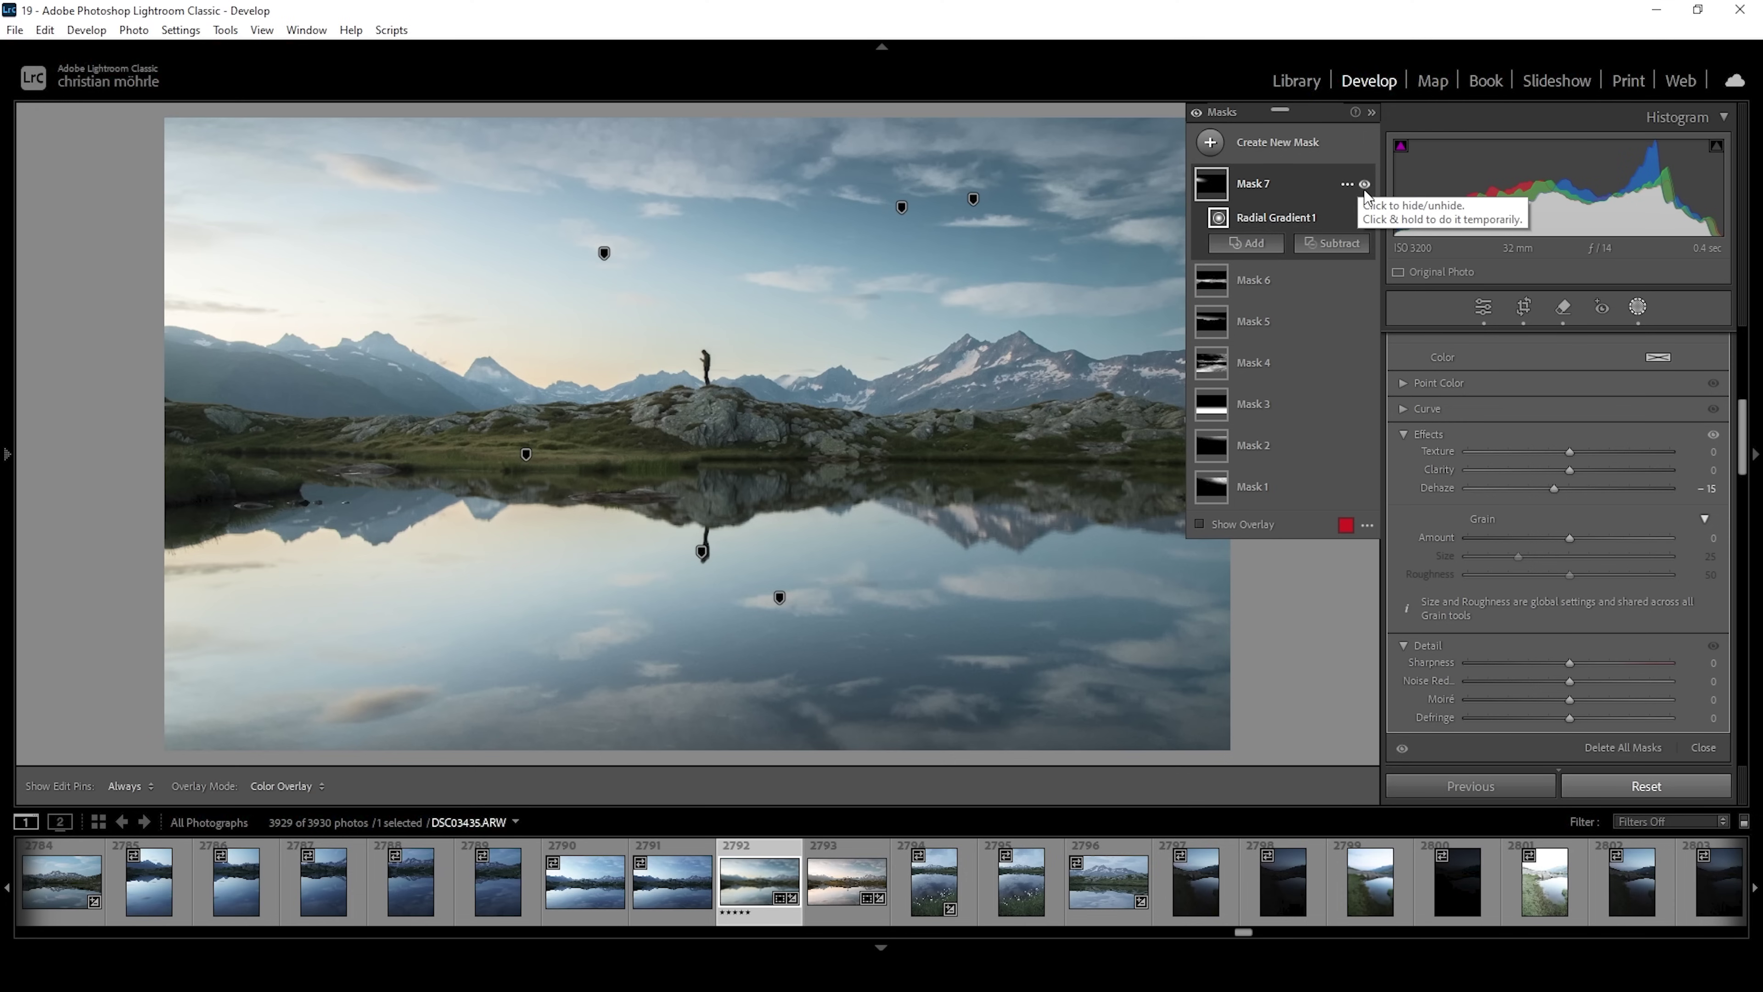
Compare the photo with the radial gradient mask over the left-hand mountains hidden and shown
{"action": "left_click", "coordinate": [1363, 186]}
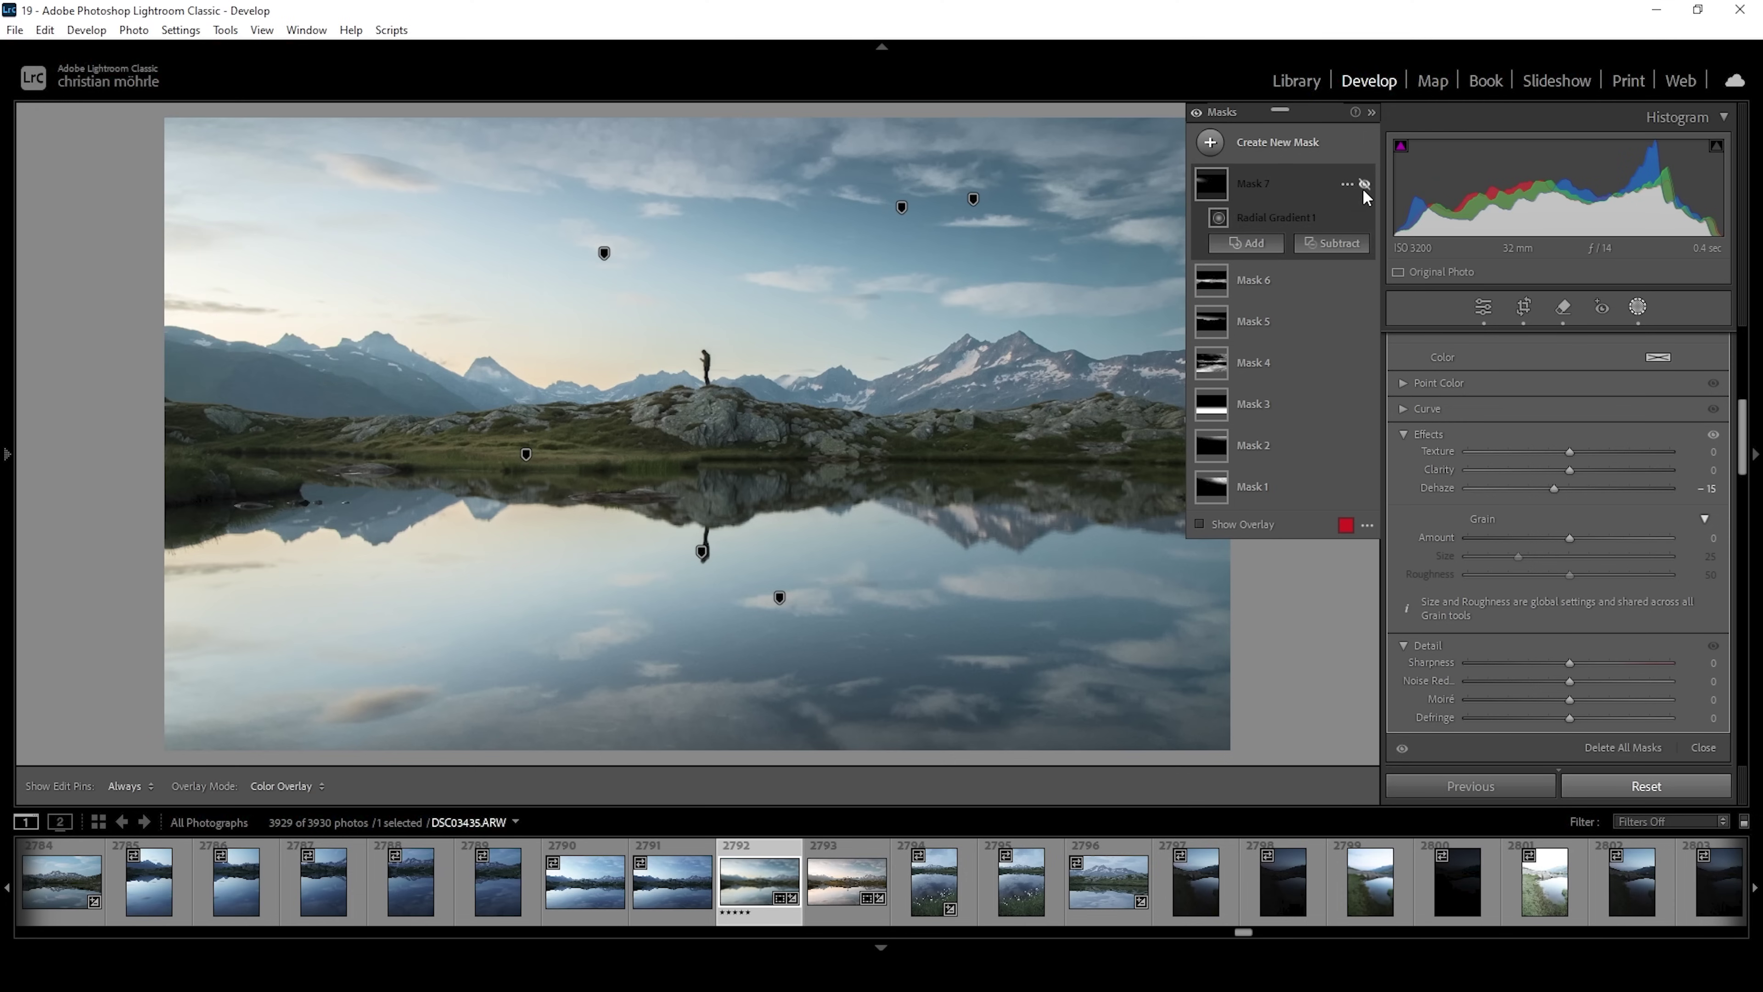
{"action": "left_click", "coordinate": [1362, 186]}
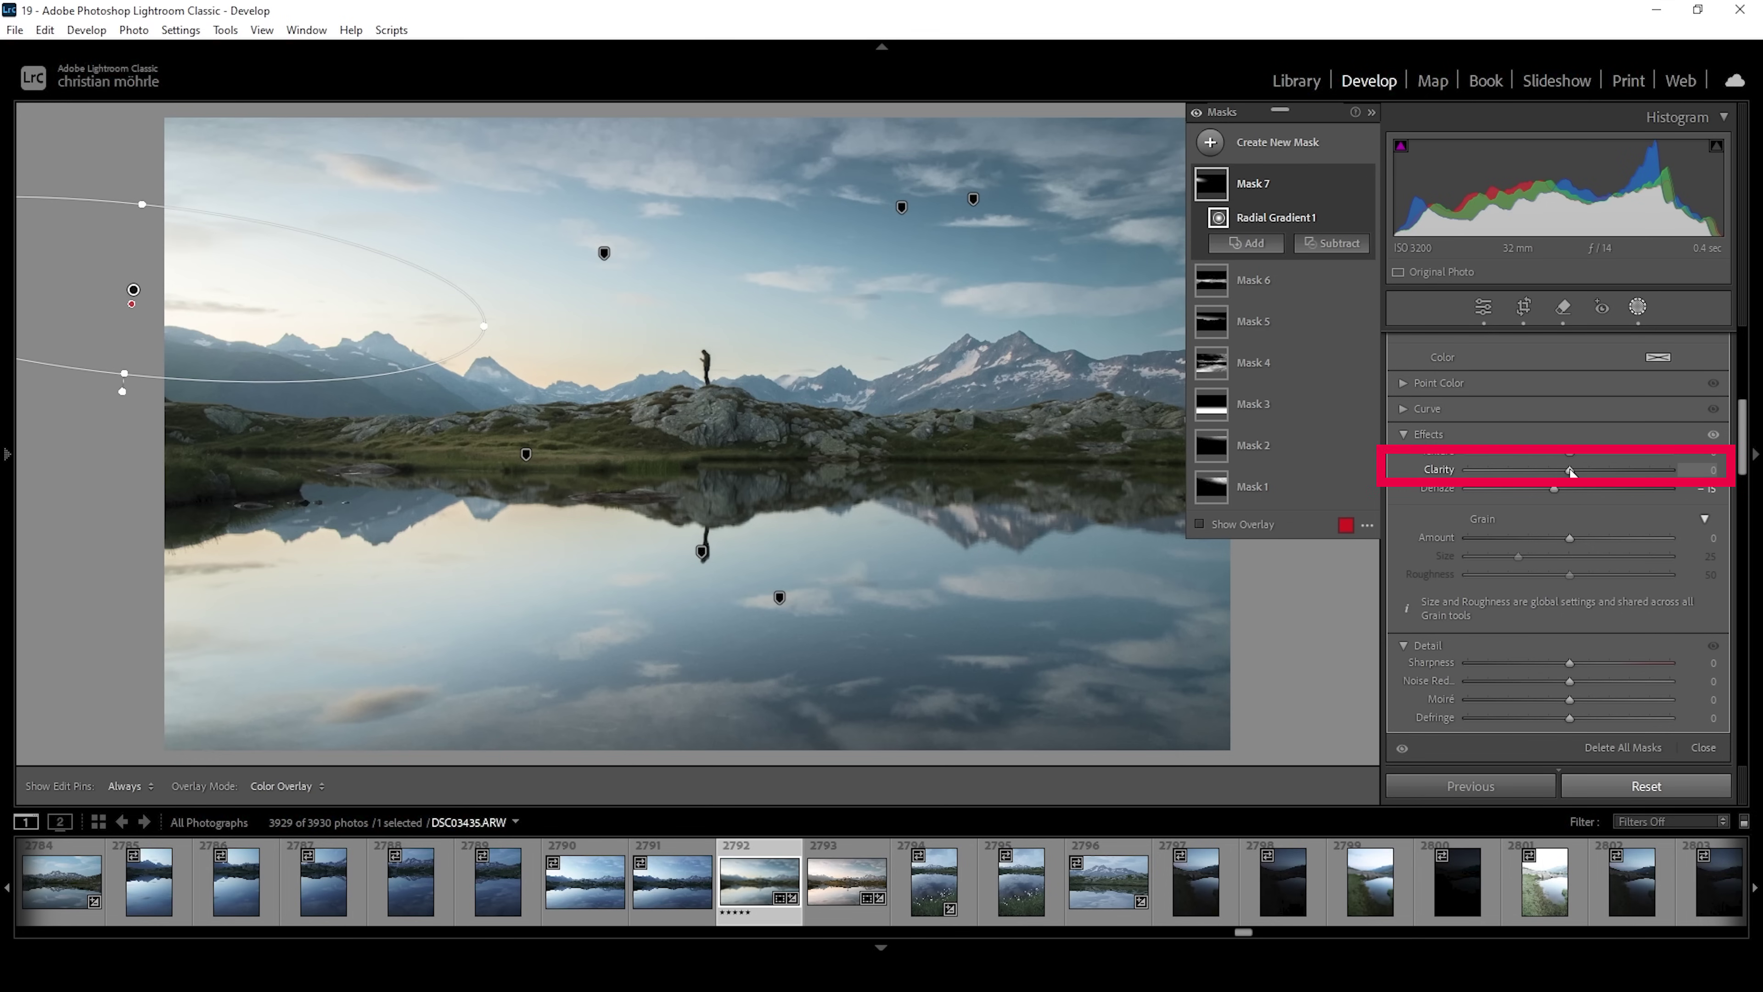
Try lowering Clarity to -83 on the left-hand radial gradient mask and reset it
{"action": "key", "text": "shift+w"}
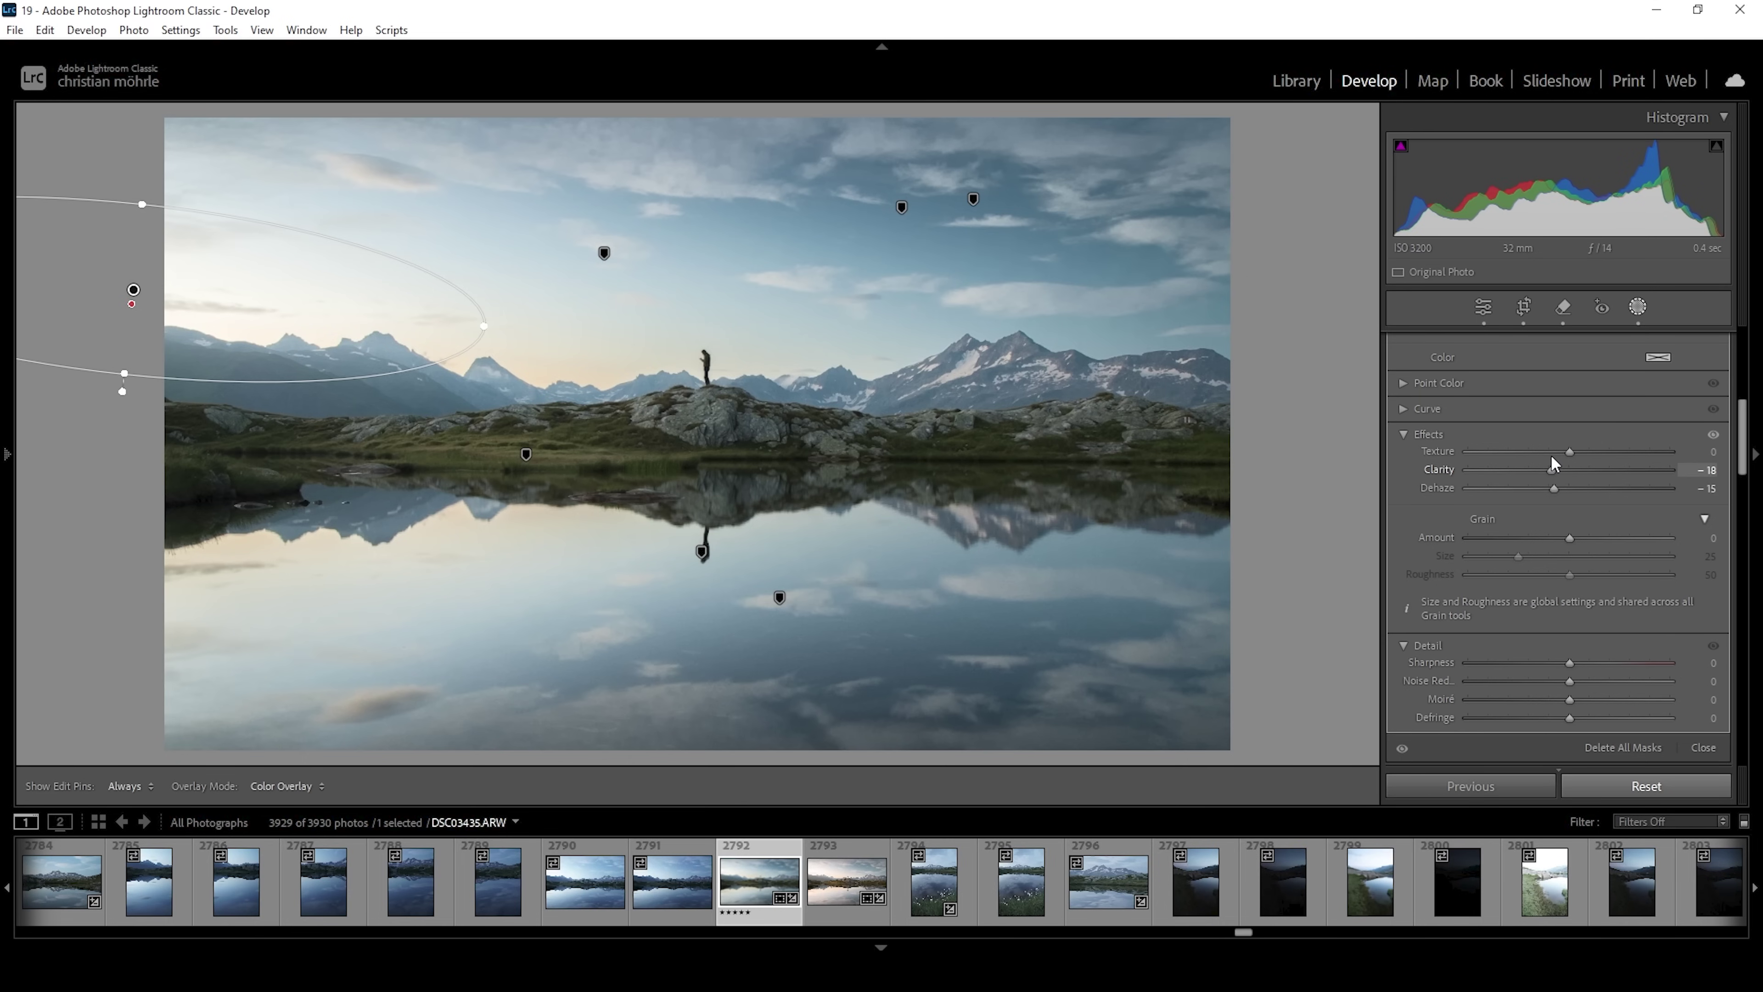
{"action": "left_click_drag", "start_coordinate": [1531, 472], "coordinate": [1492, 472]}
{"action": "left_click_drag", "start_coordinate": [1494, 470], "coordinate": [1485, 470]}
{"action": "left_click", "coordinate": [1485, 469]}
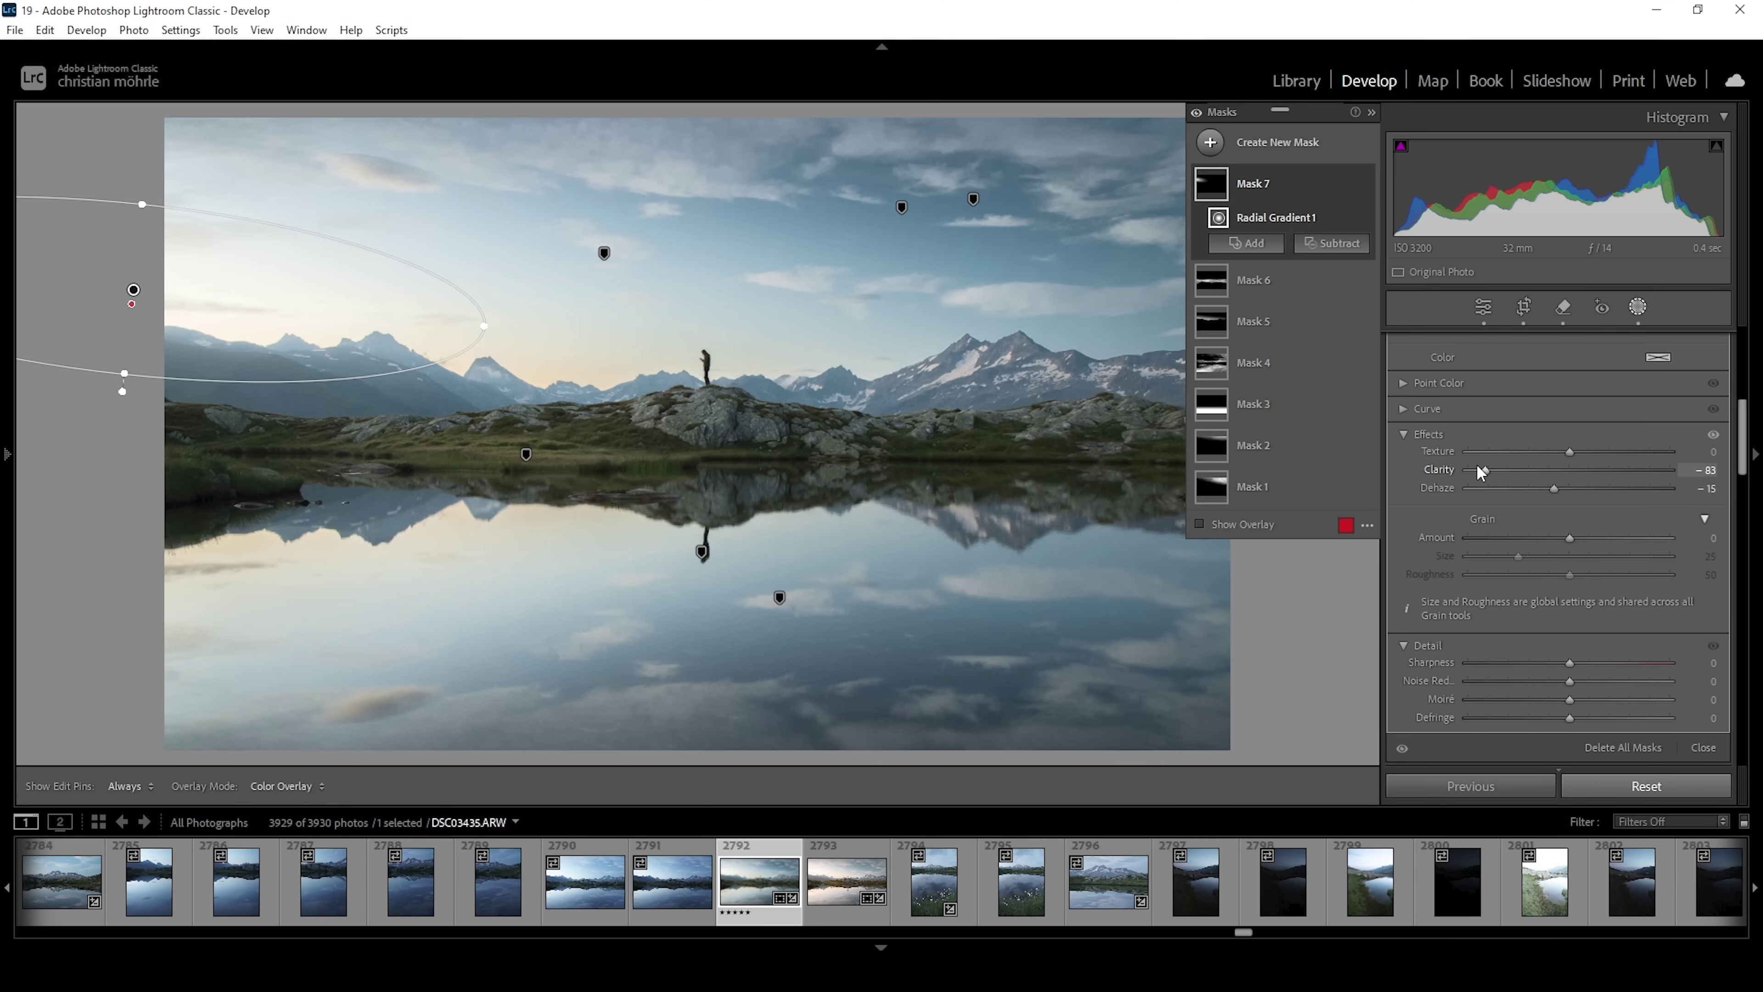
{"action": "double_click", "coordinate": [1487, 469]}
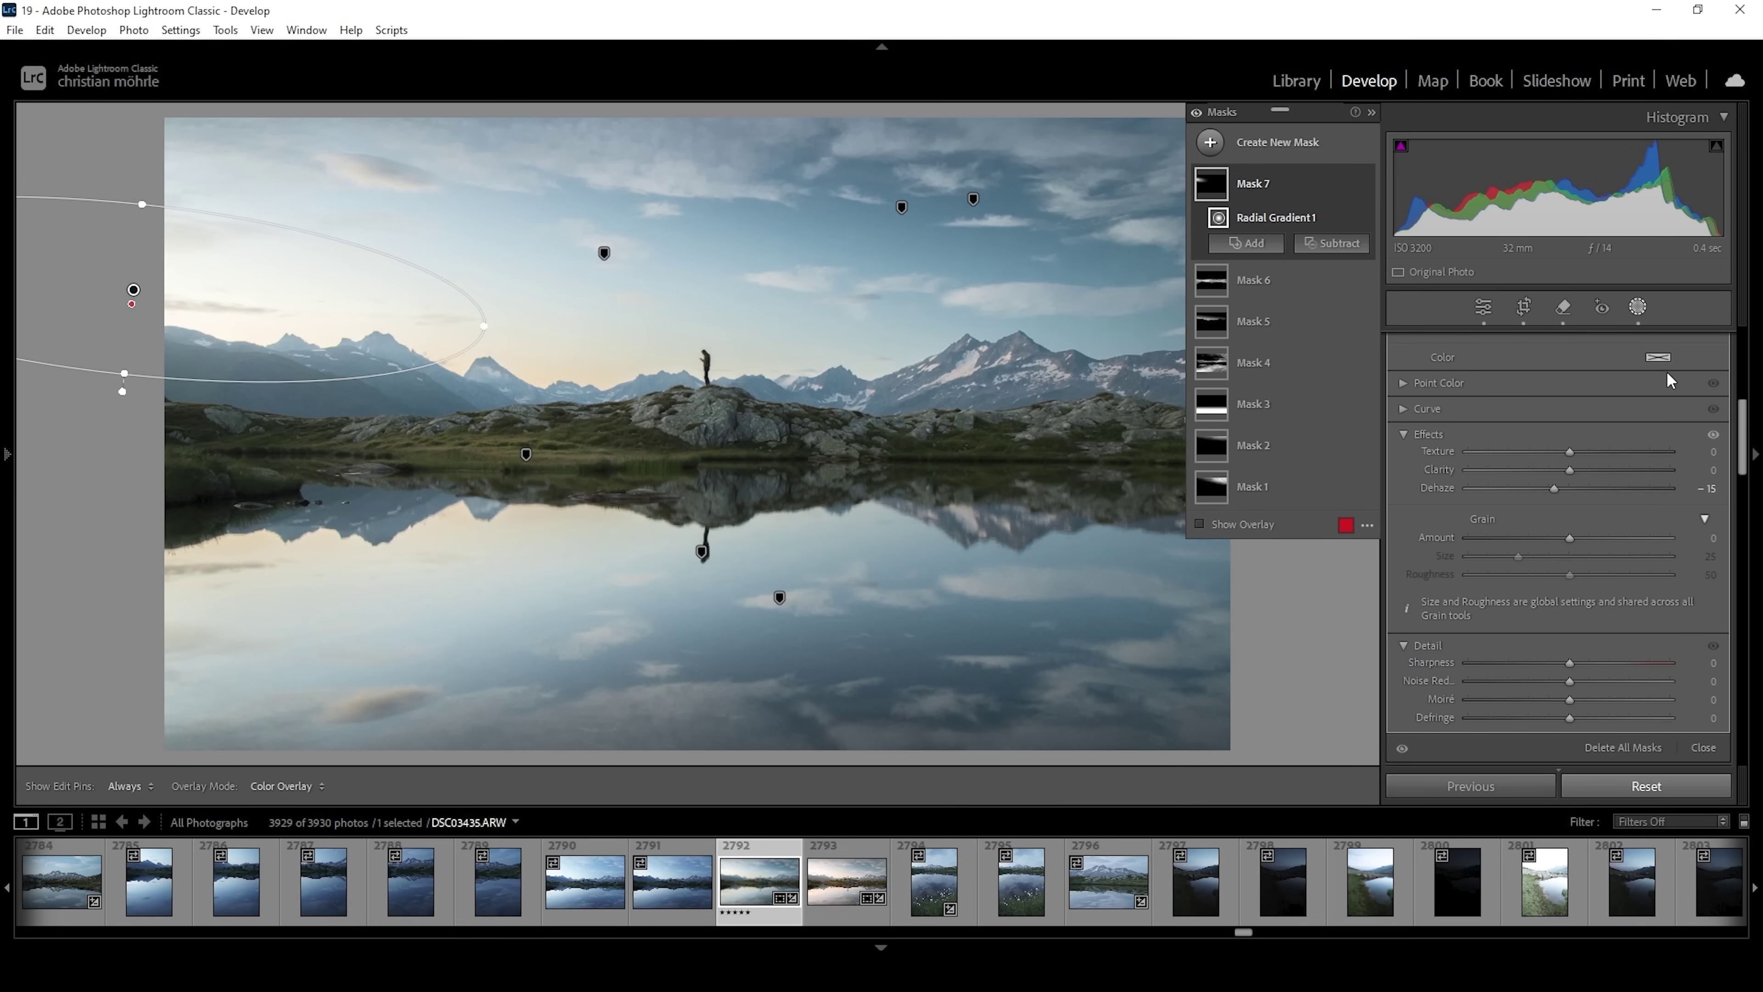
Tint the left-hand radial gradient mask a warm orange with a hue of 33
{"action": "left_click", "coordinate": [1659, 358]}
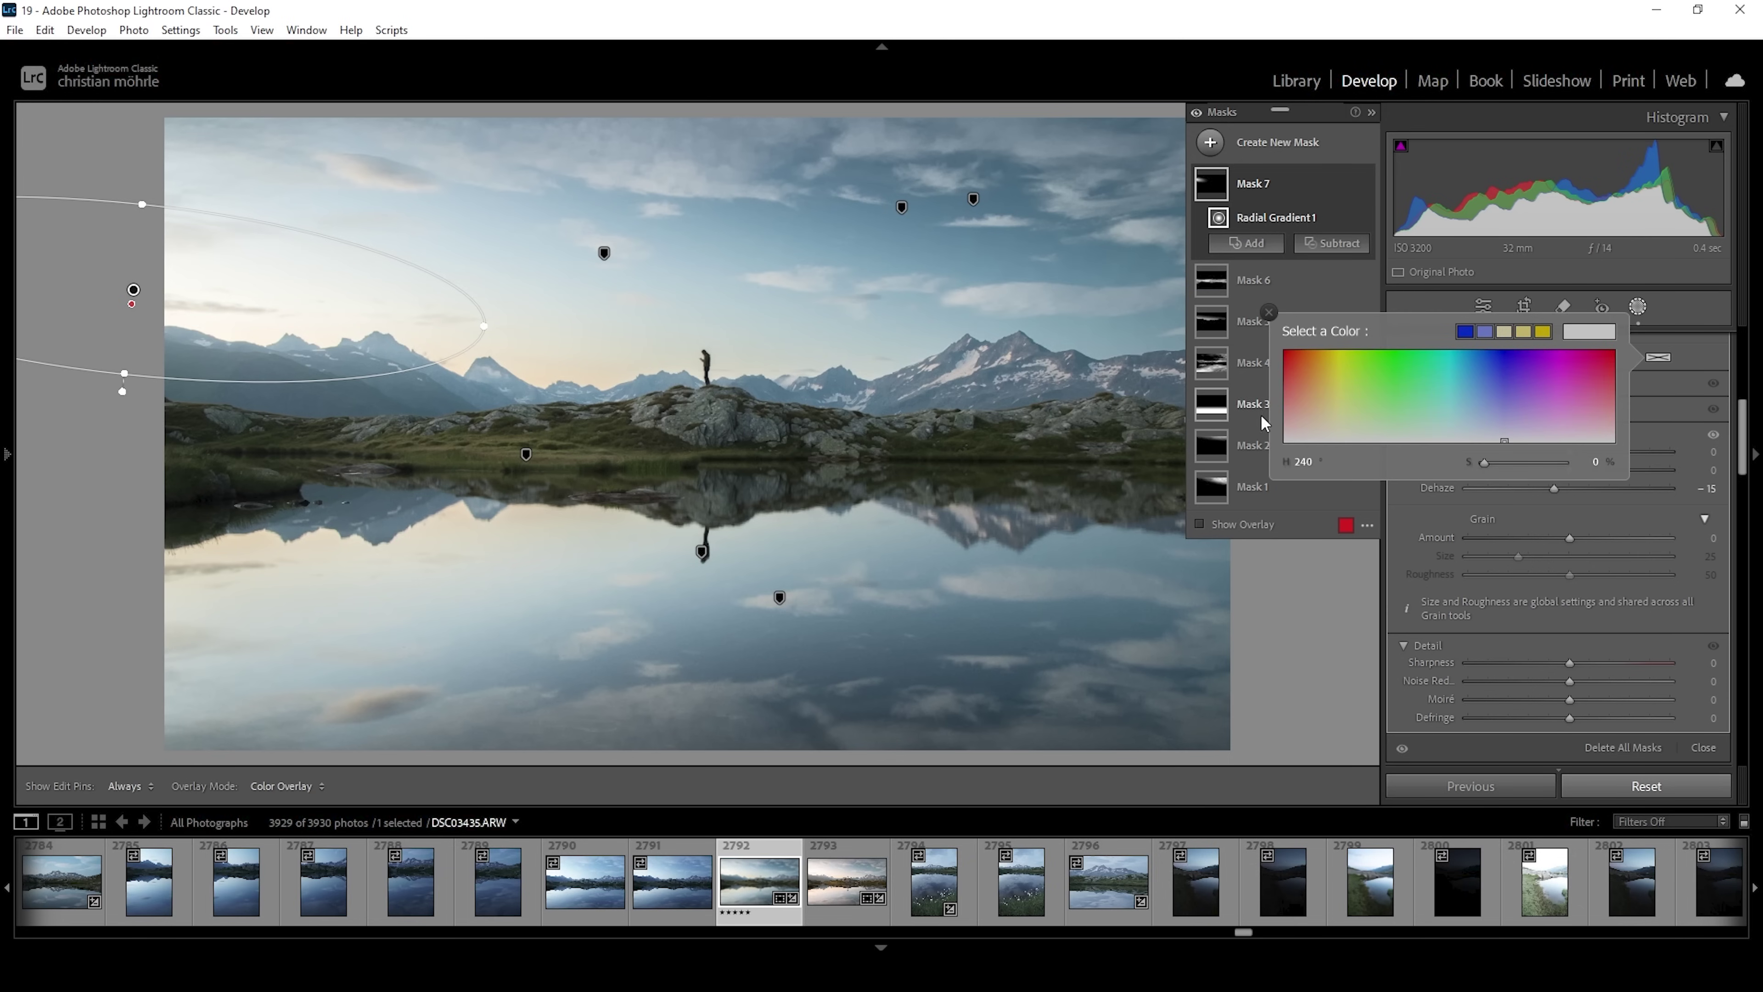
{"action": "left_click_drag", "start_coordinate": [1326, 402], "coordinate": [1315, 412]}
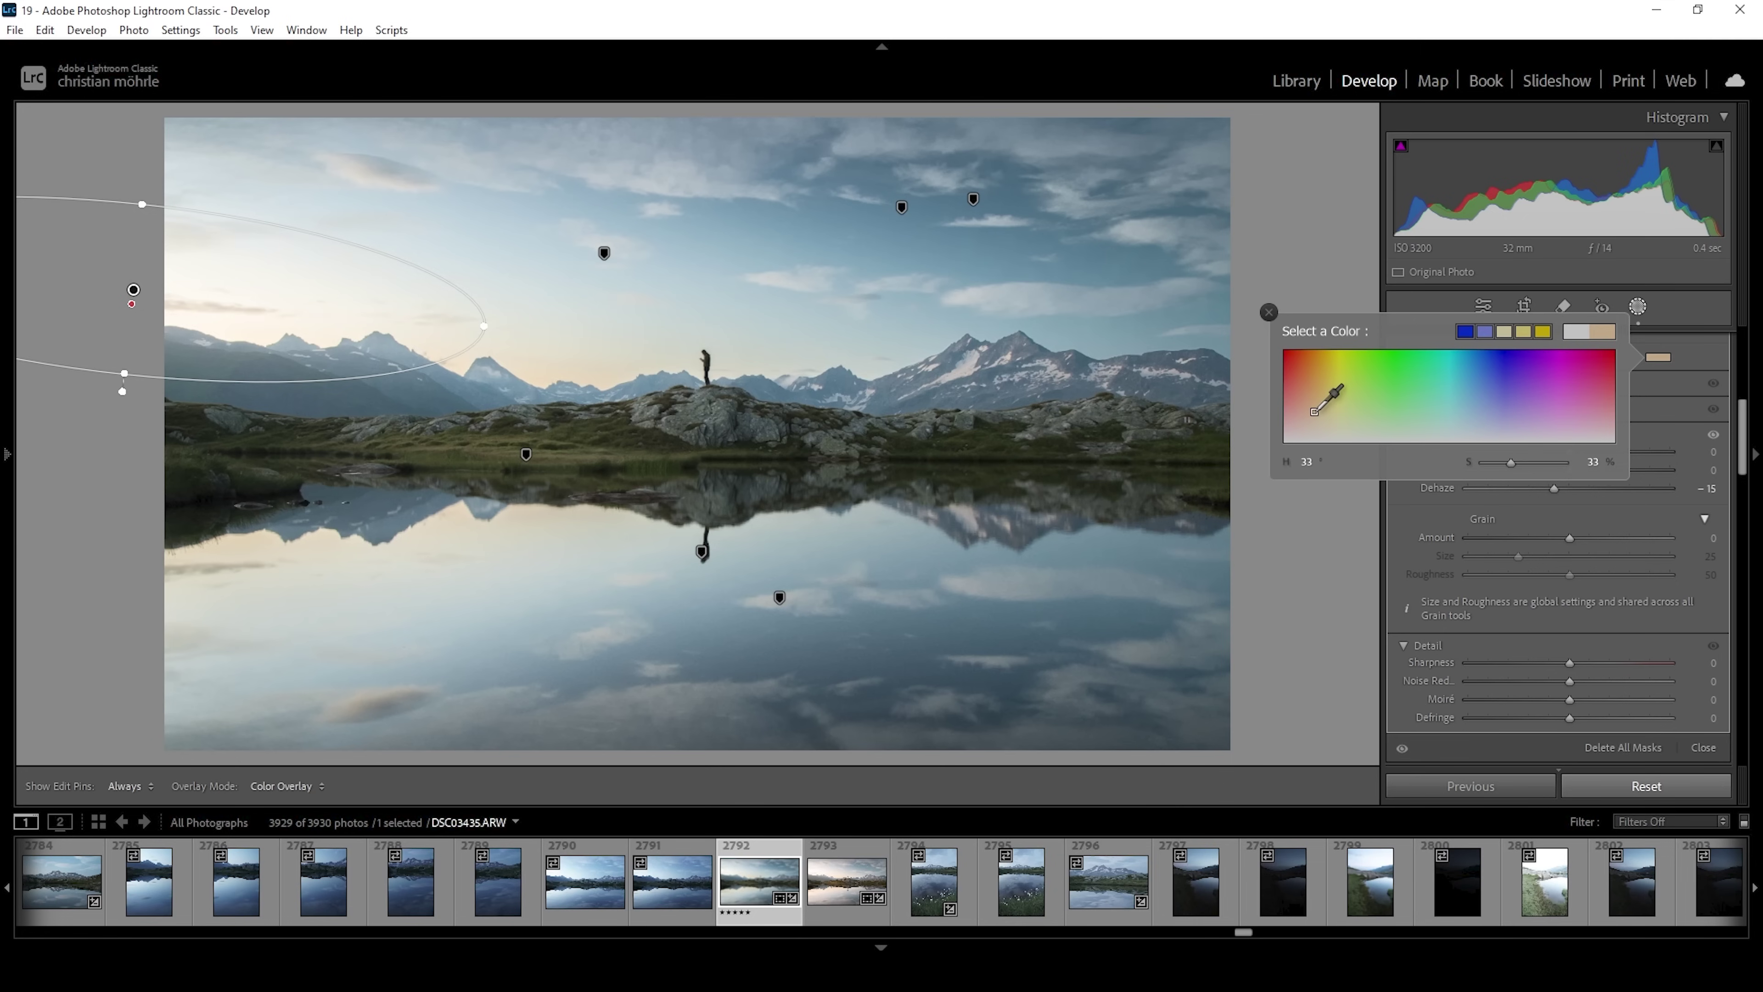
{"action": "left_click_drag", "start_coordinate": [1314, 412], "coordinate": [1314, 411]}
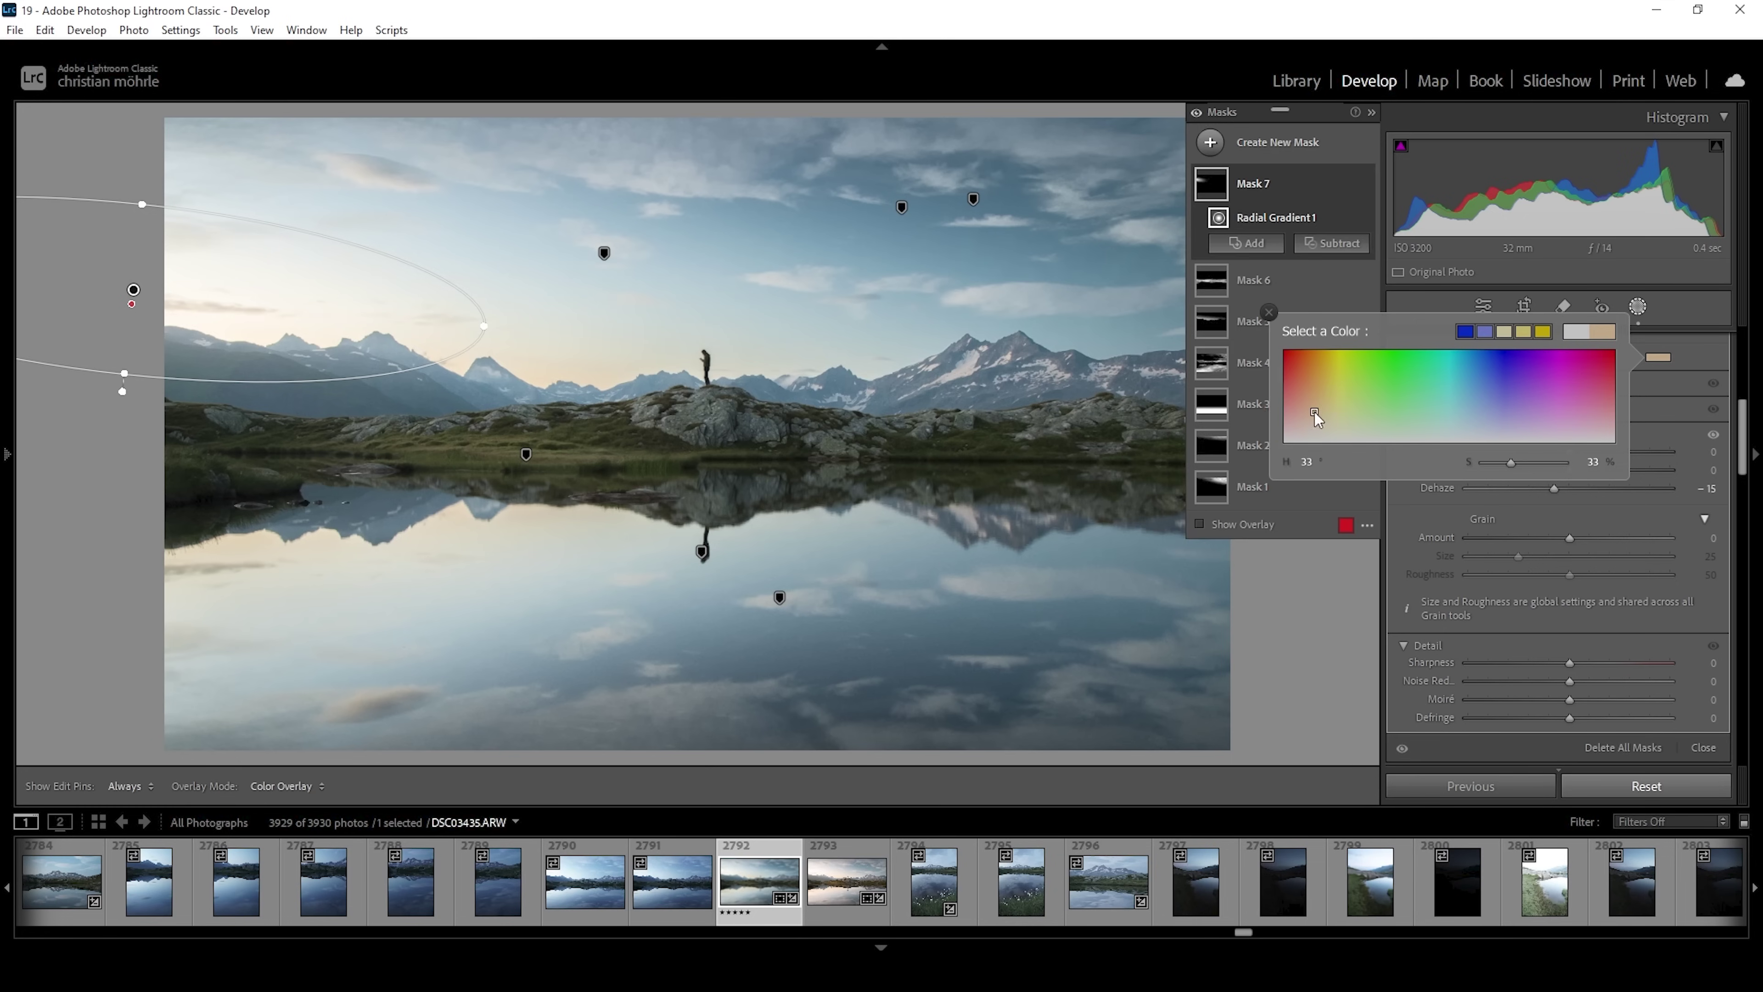
{"action": "left_click_drag", "start_coordinate": [1511, 461], "coordinate": [1515, 461]}
{"action": "left_click", "coordinate": [467, 279]}
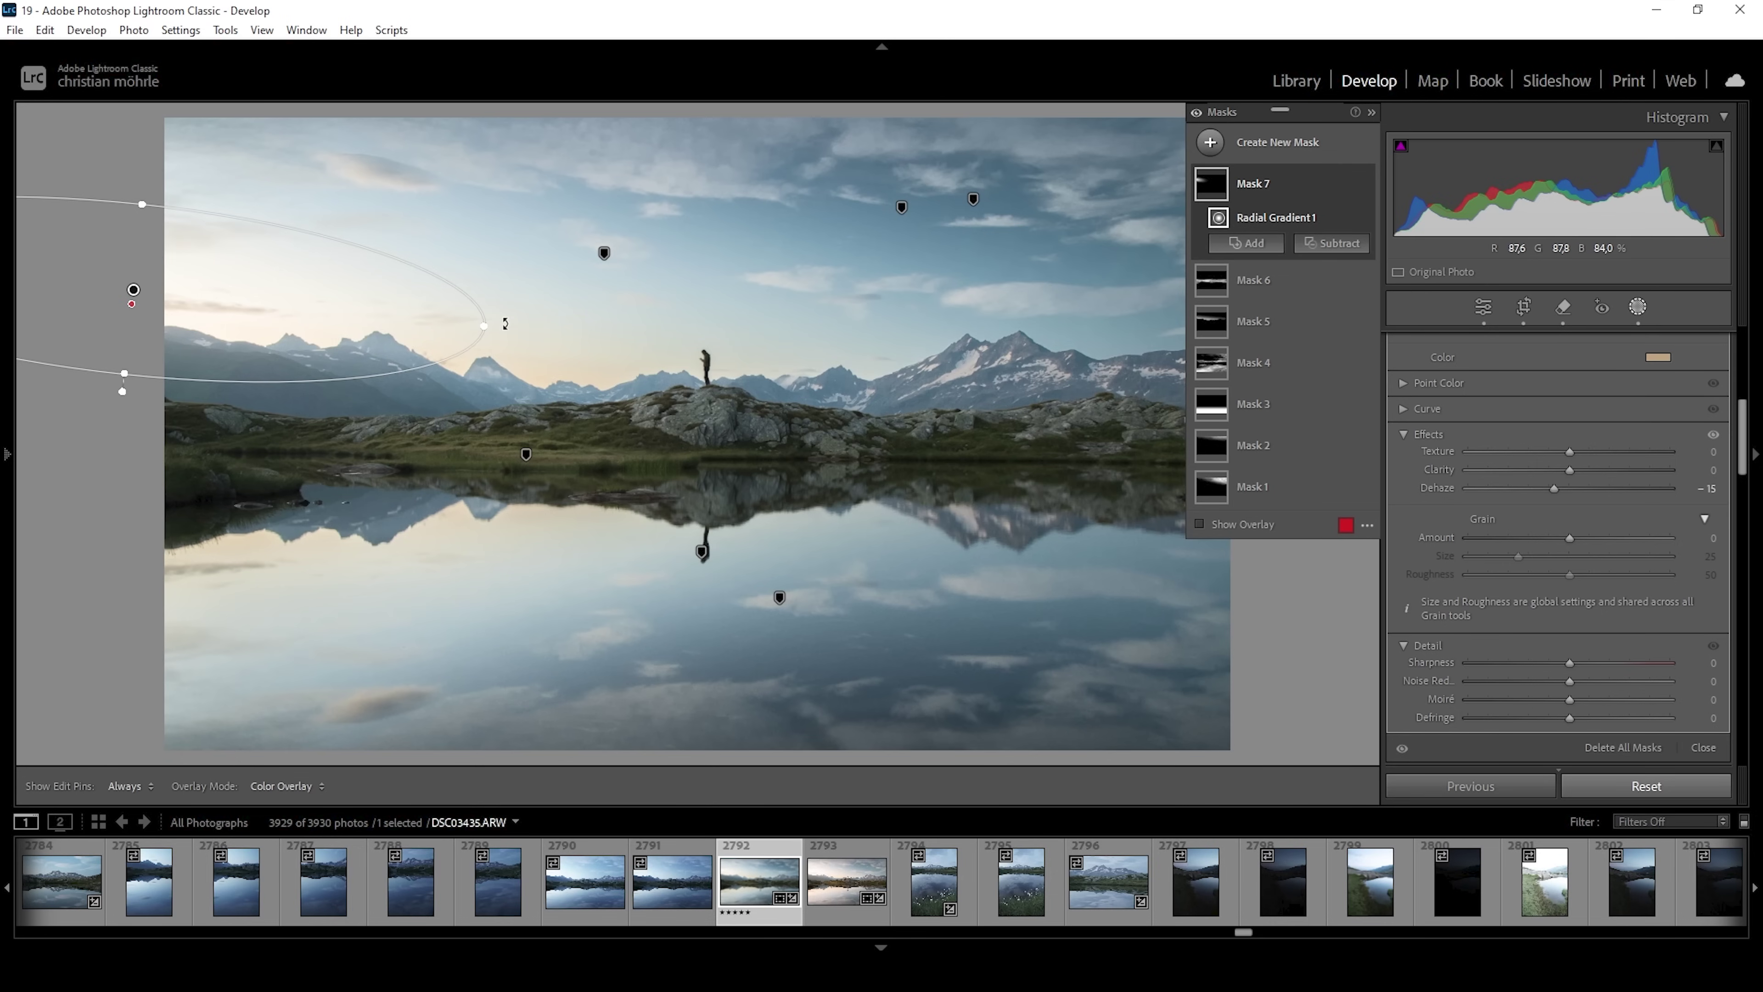
Tilt the left-hand radial gradient further, make it taller and shift it slightly towards the mountains
{"action": "left_click_drag", "start_coordinate": [504, 324], "coordinate": [492, 338]}
{"action": "left_click_drag", "start_coordinate": [148, 204], "coordinate": [152, 180]}
{"action": "left_click_drag", "start_coordinate": [133, 289], "coordinate": [150, 296]}
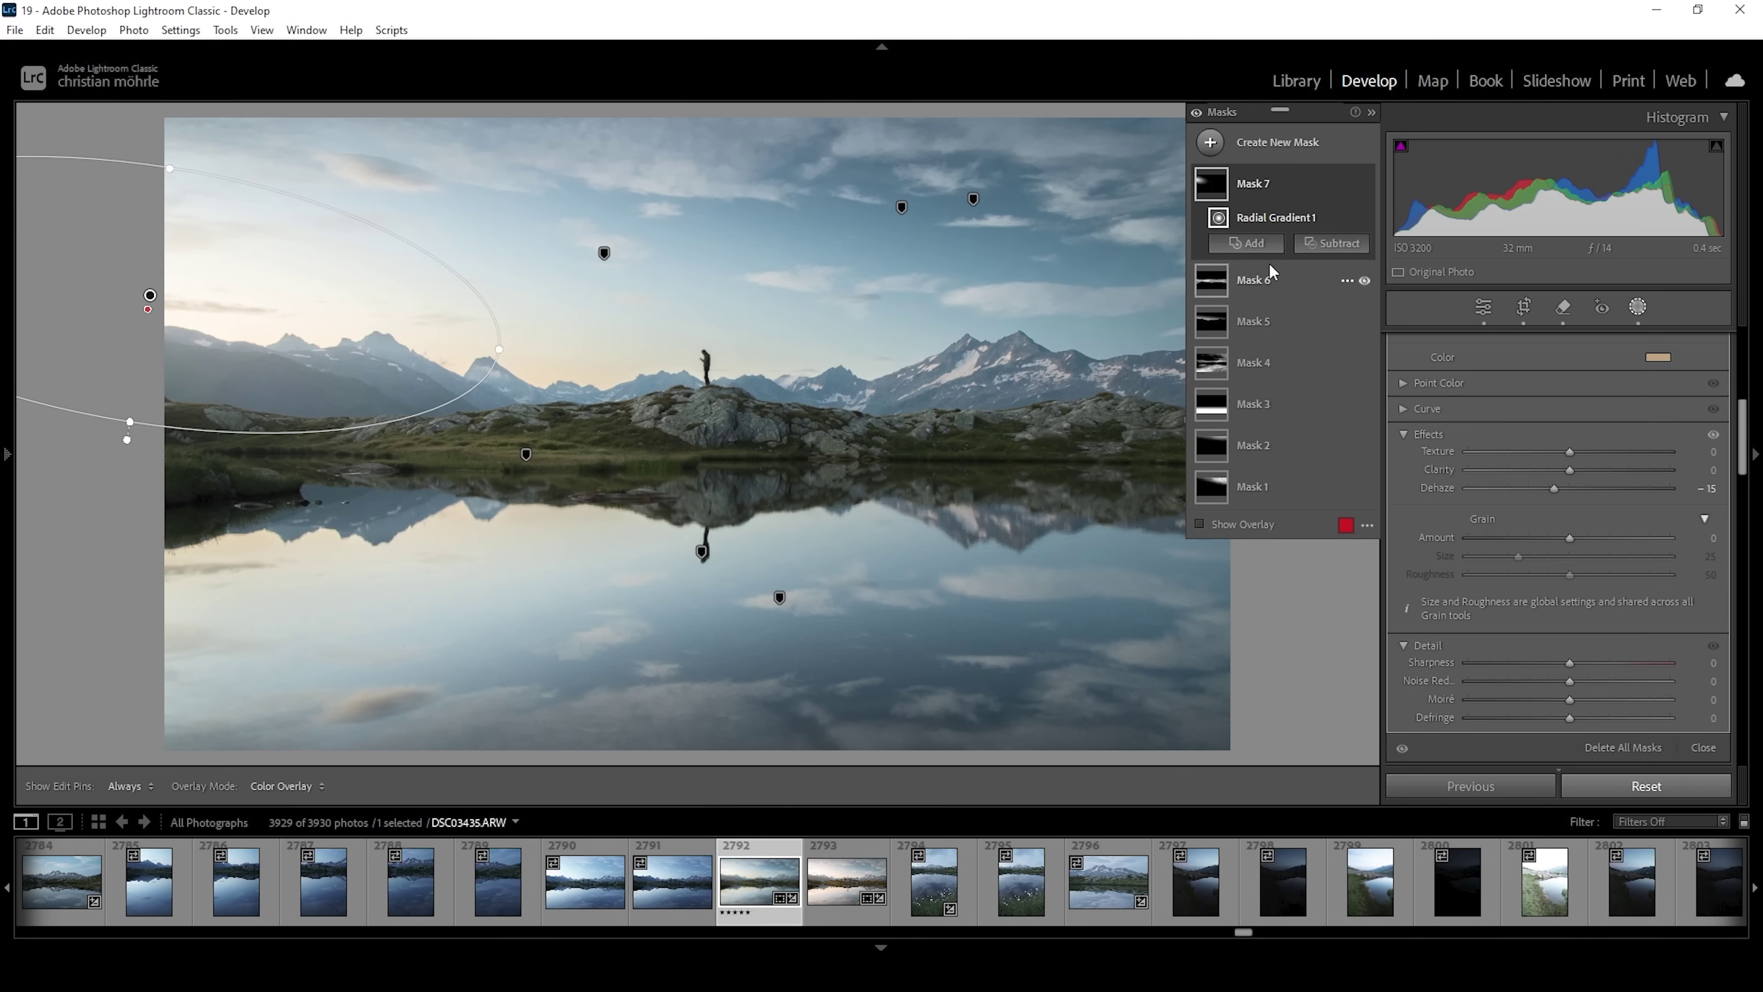
Add a second, flat and slightly tilted radial gradient to the same mask over the left-hand mountain reflection in the water
{"action": "left_click", "coordinate": [1258, 251]}
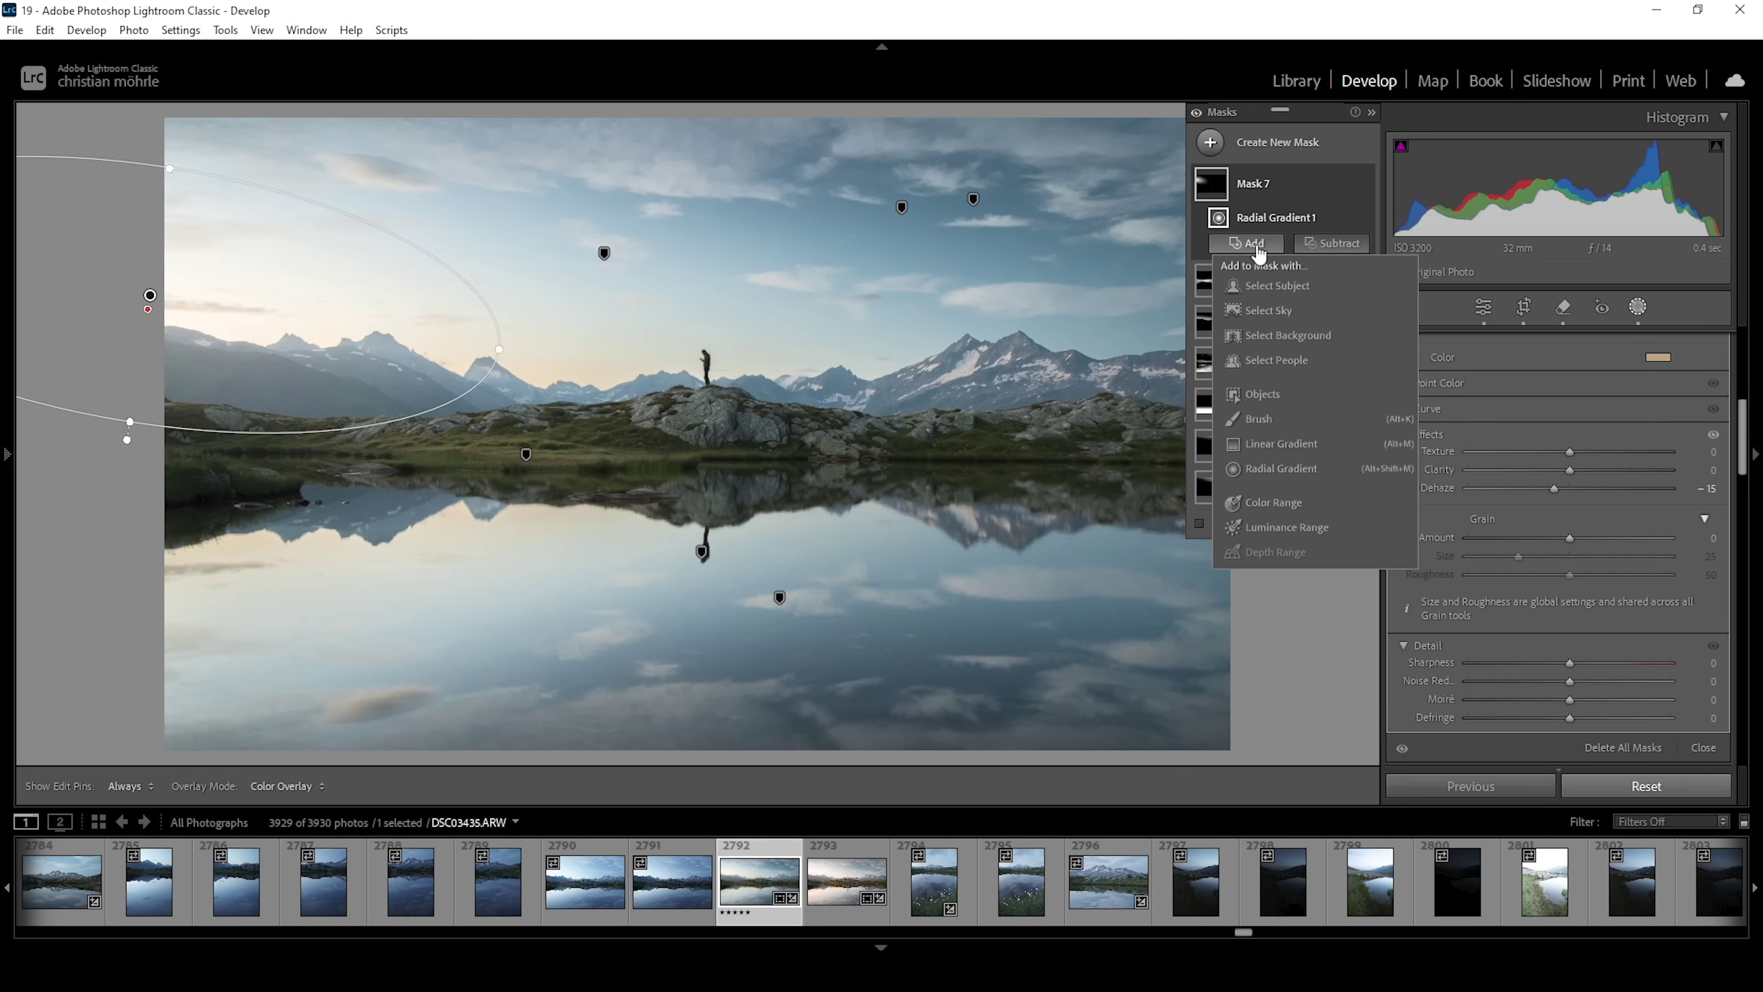
{"action": "left_click", "coordinate": [1298, 463]}
{"action": "left_click_drag", "start_coordinate": [223, 557], "coordinate": [273, 545]}
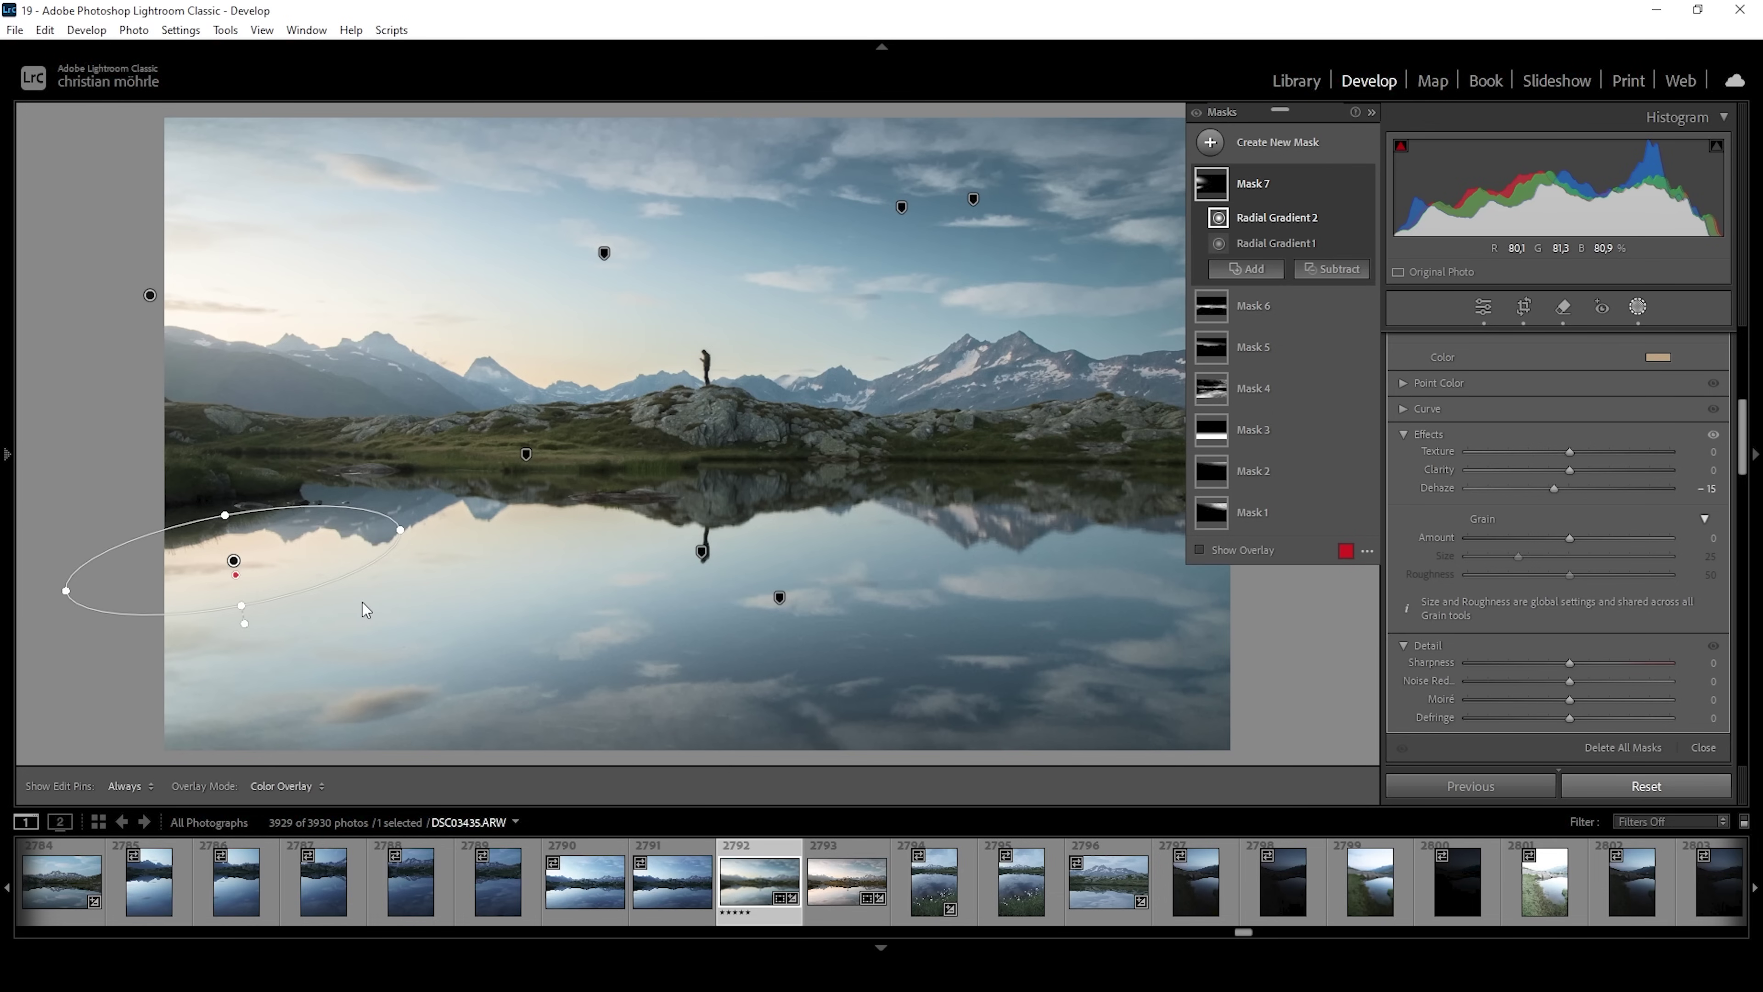
Leave masking and lower the Color Mixer hues of Orange moderately, Green very strongly and Blue slightly
{"action": "left_click", "coordinate": [1482, 306]}
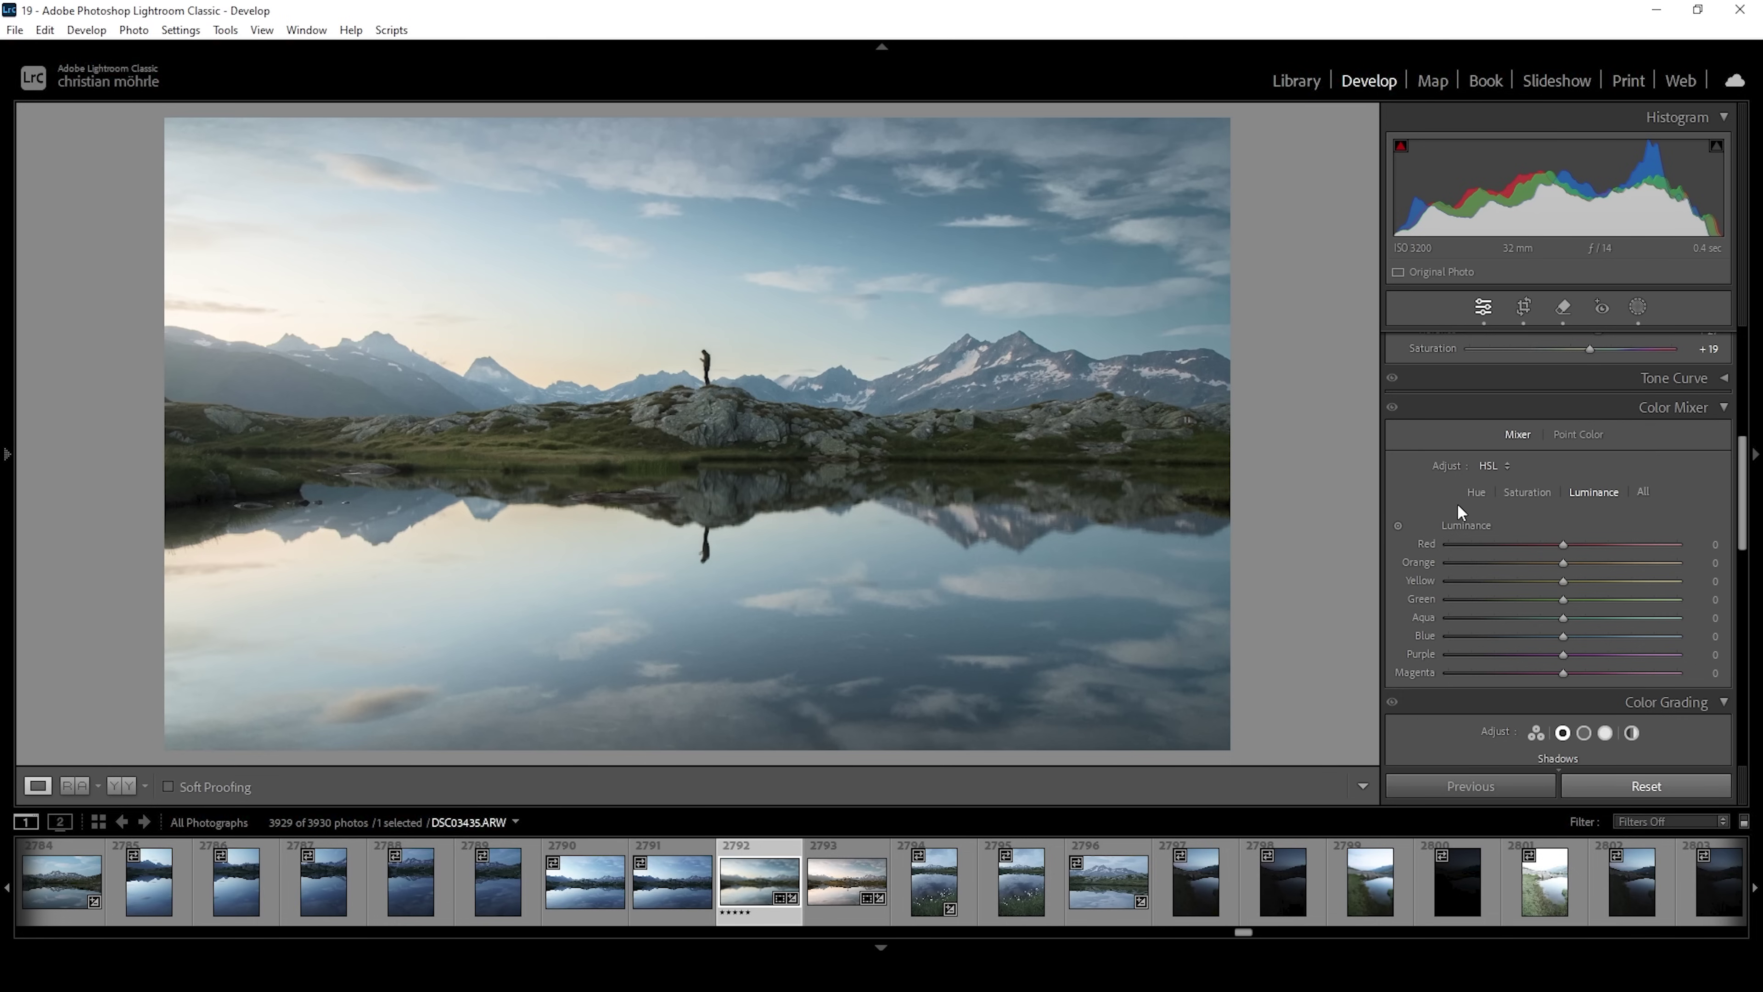
{"action": "left_click", "coordinate": [1475, 493]}
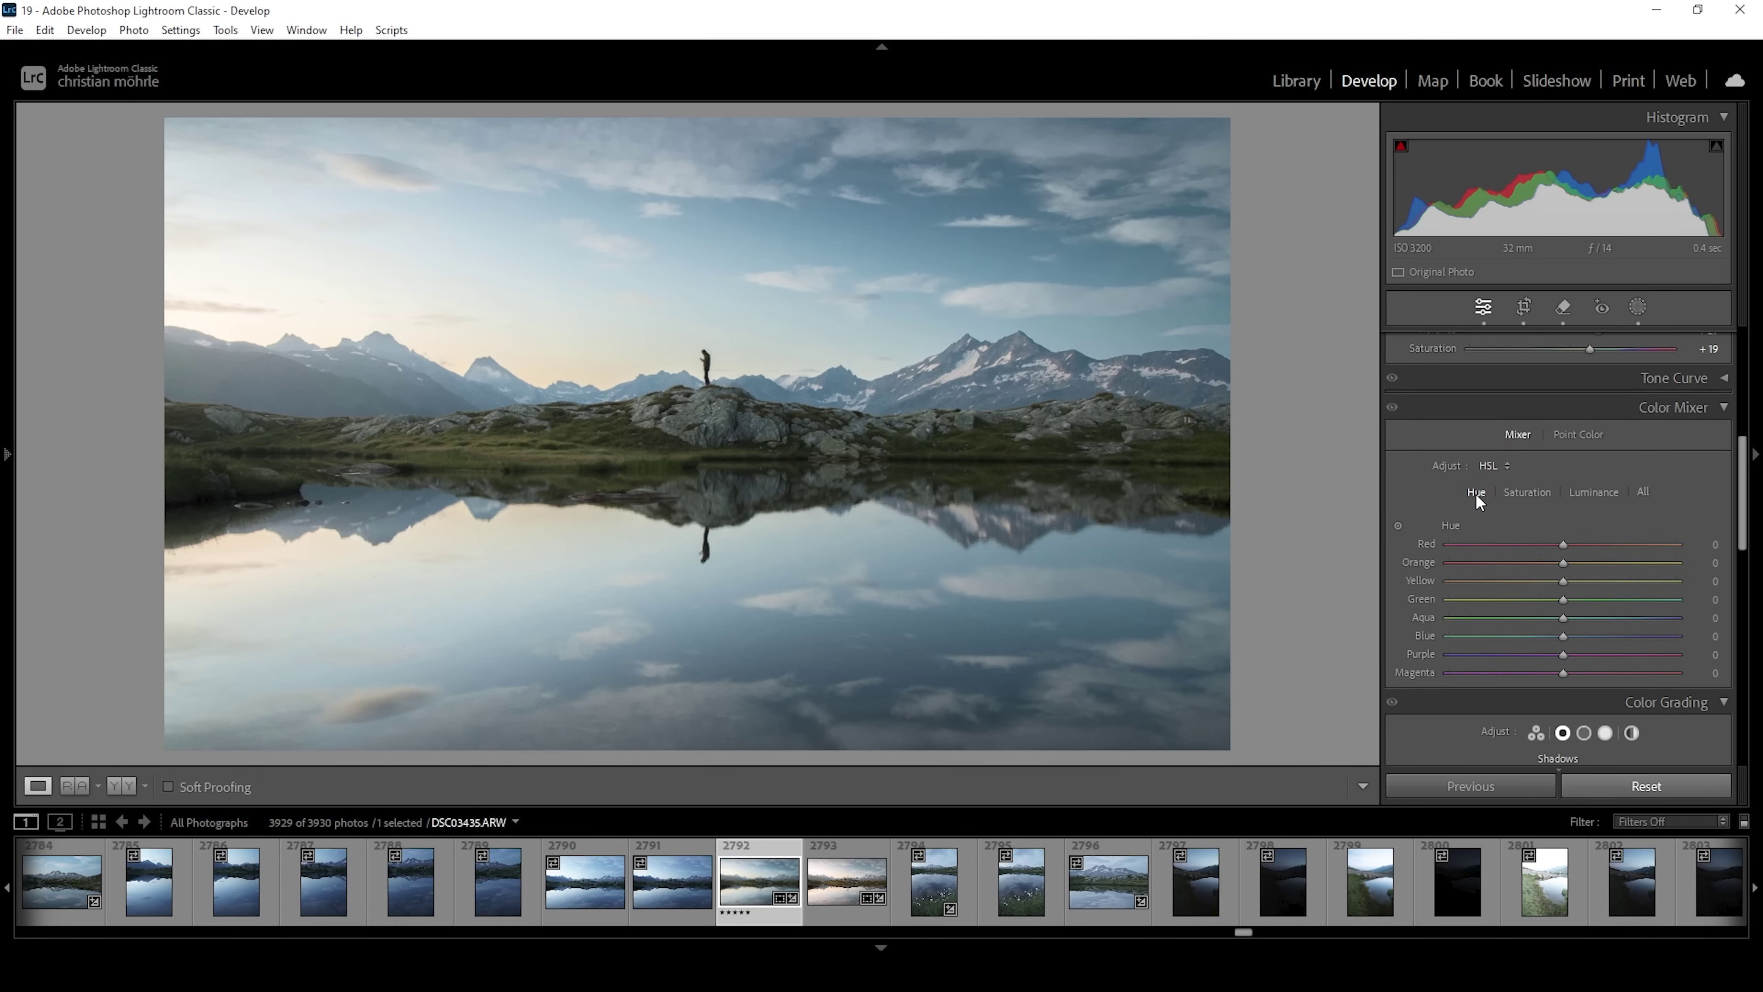
{"action": "left_click_drag", "start_coordinate": [1562, 561], "coordinate": [1539, 558]}
{"action": "left_click_drag", "start_coordinate": [1562, 600], "coordinate": [1193, 614]}
{"action": "left_click_drag", "start_coordinate": [1564, 642], "coordinate": [1559, 642]}
Set the Color Mixer saturation to +42 for Orange, +52 for Yellow and +69 for Green, and adjust Blue slightly
{"action": "left_click", "coordinate": [1522, 491]}
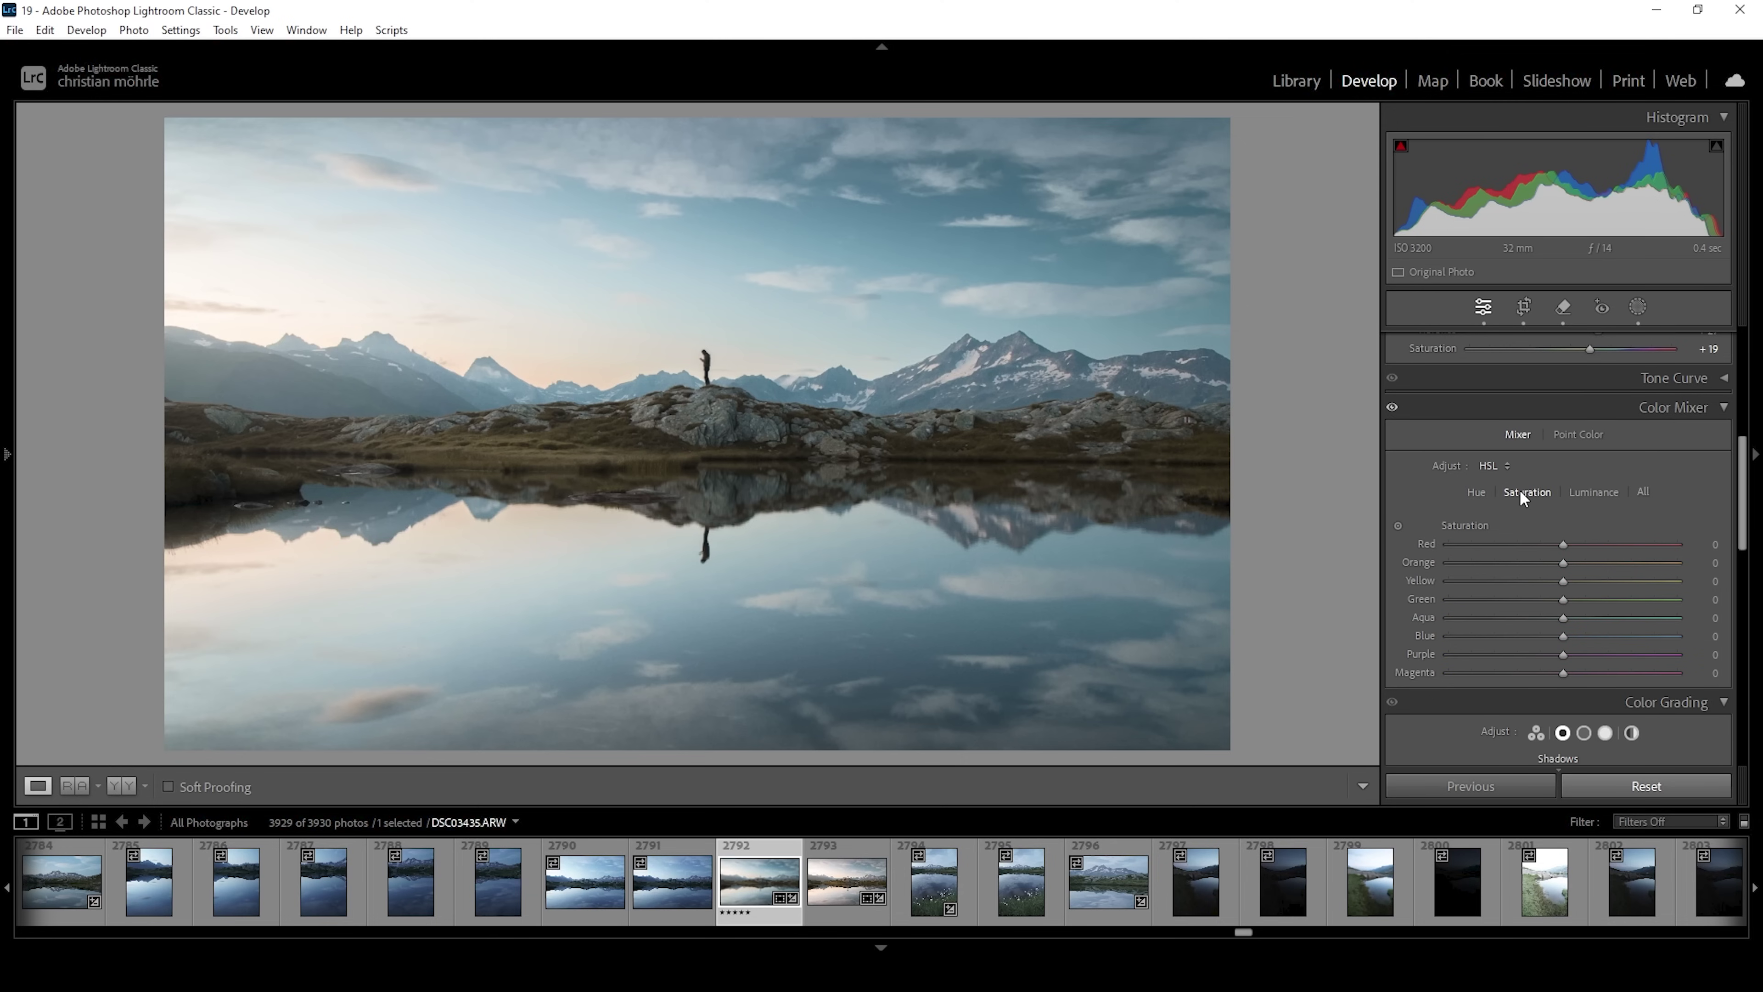
{"action": "left_click_drag", "start_coordinate": [1568, 565], "coordinate": [1597, 564]}
{"action": "left_click_drag", "start_coordinate": [1564, 580], "coordinate": [1625, 581]}
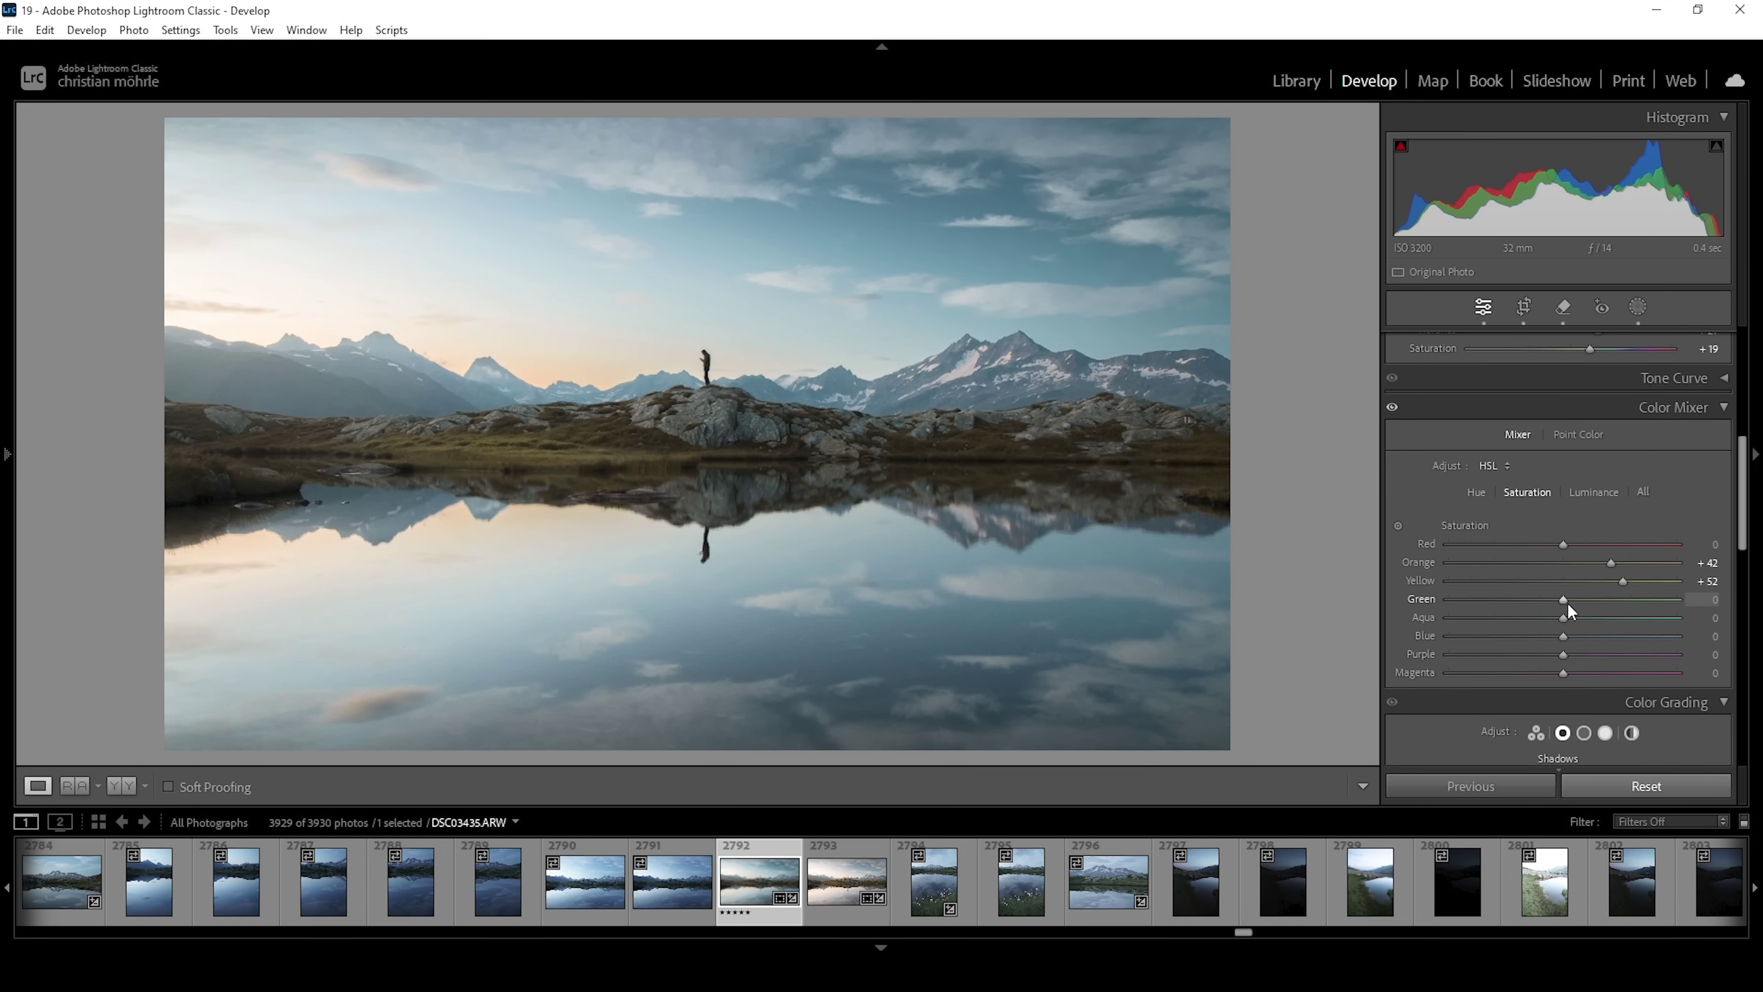
{"action": "left_click_drag", "start_coordinate": [1588, 604], "coordinate": [1646, 604]}
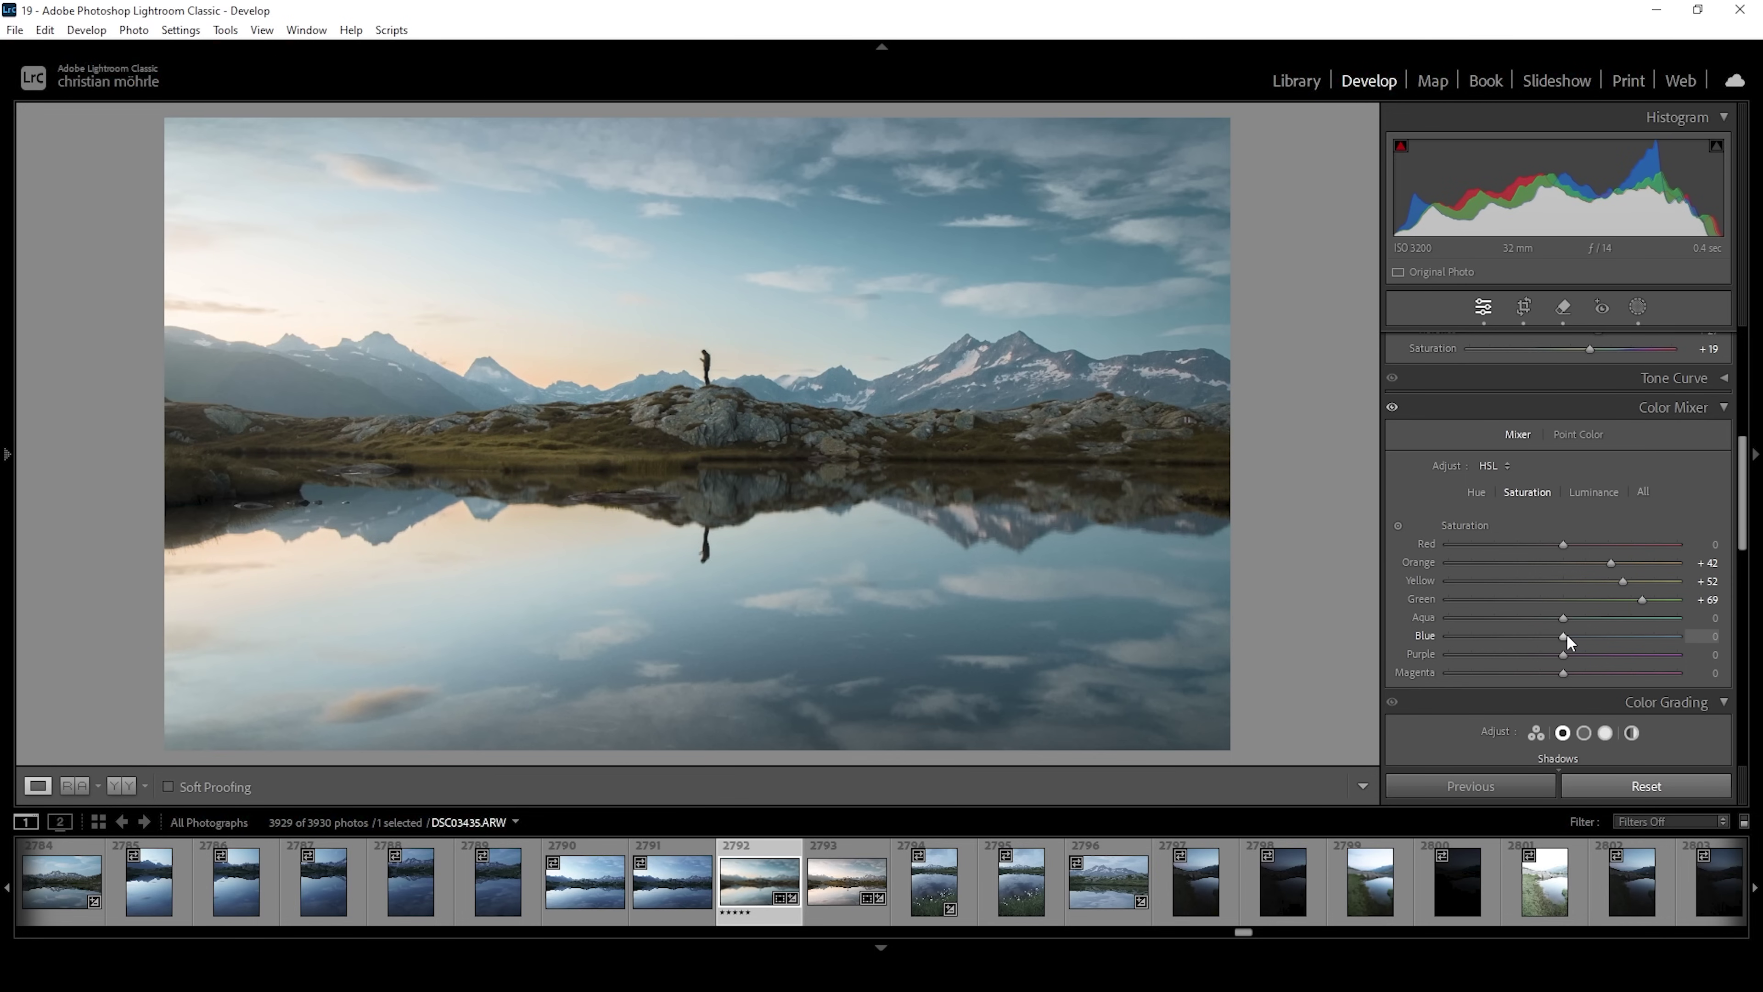
{"action": "left_click_drag", "start_coordinate": [1573, 636], "coordinate": [1571, 636]}
Set the Color Mixer luminance to Yellow +26, Green +29 and Blue -14, and compare the photo with the mixer off and on
{"action": "left_click", "coordinate": [1594, 491]}
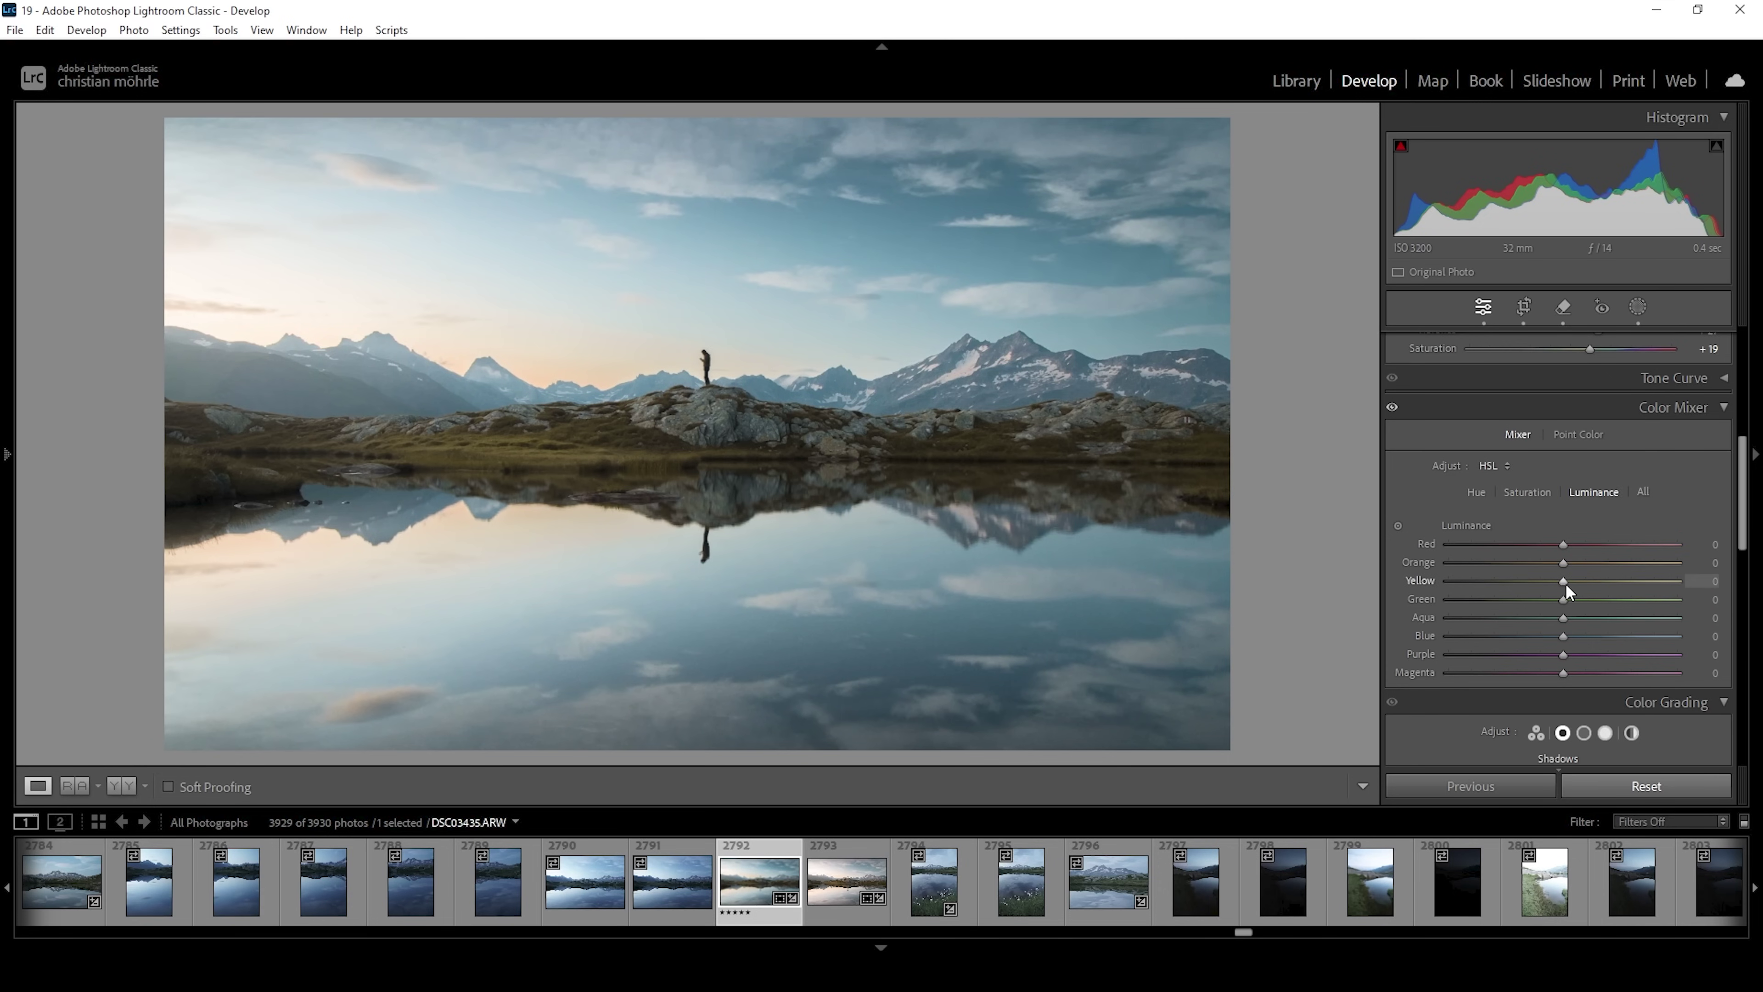
{"action": "left_click_drag", "start_coordinate": [1565, 583], "coordinate": [1590, 584]}
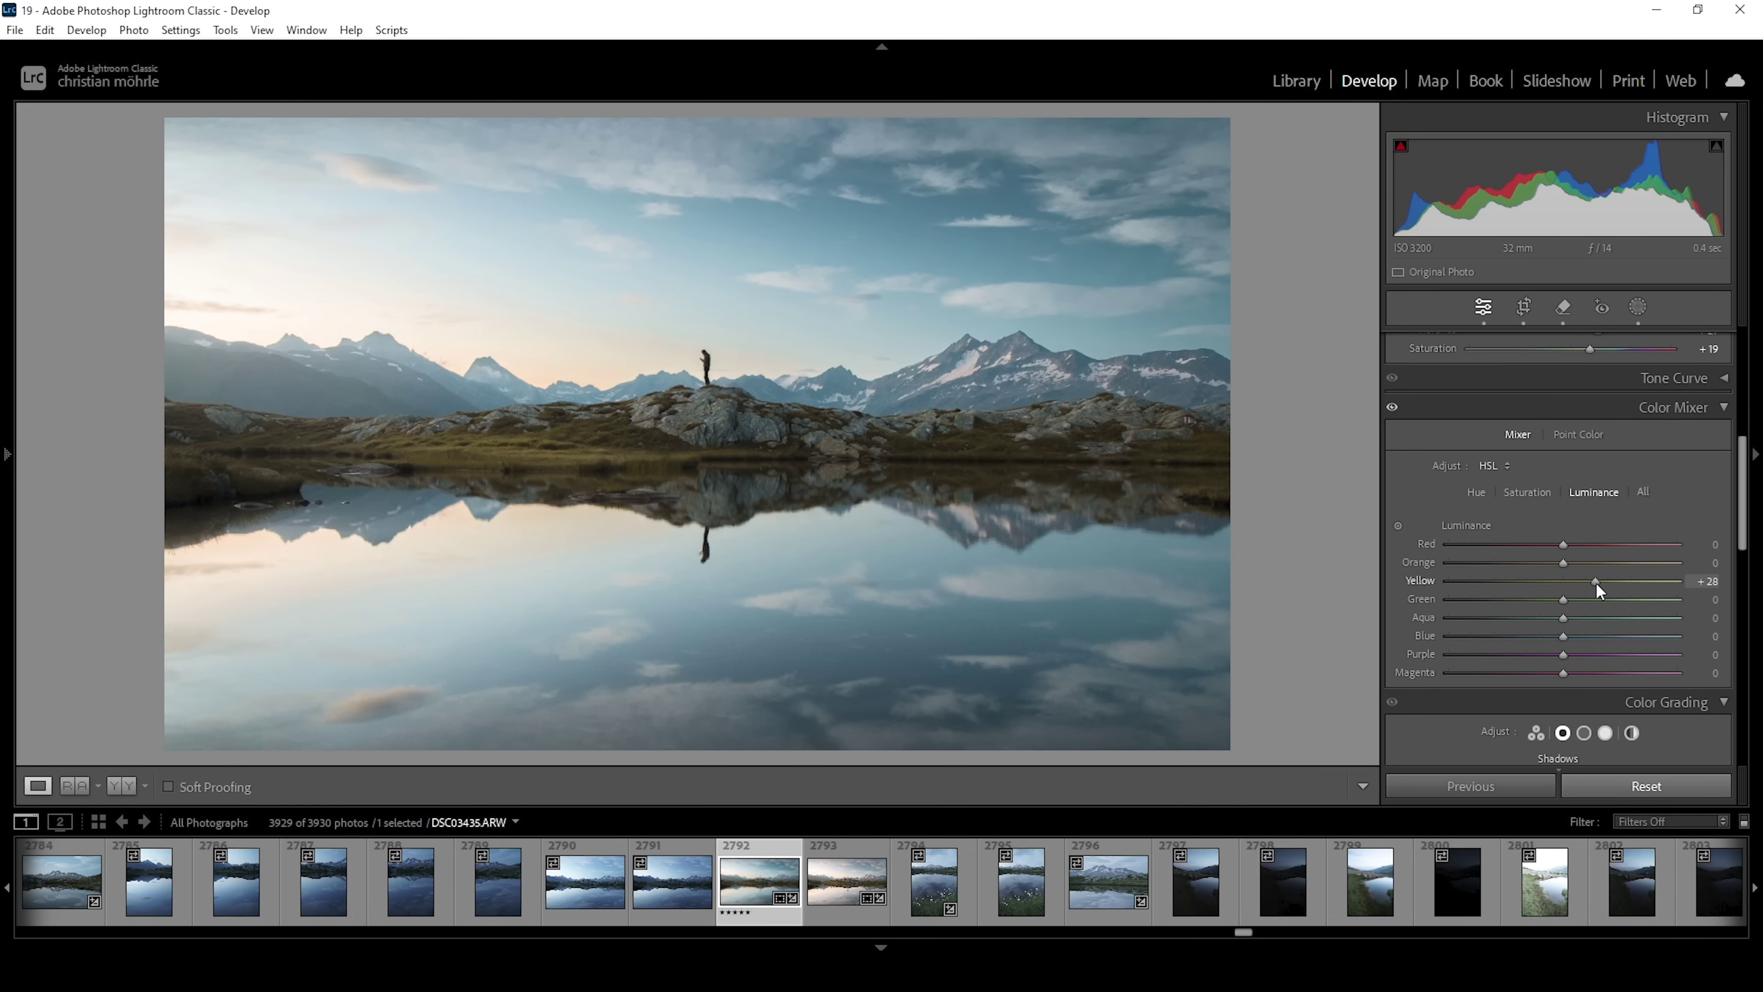
{"action": "left_click_drag", "start_coordinate": [1595, 581], "coordinate": [1593, 581]}
{"action": "left_click_drag", "start_coordinate": [1564, 599], "coordinate": [1603, 601]}
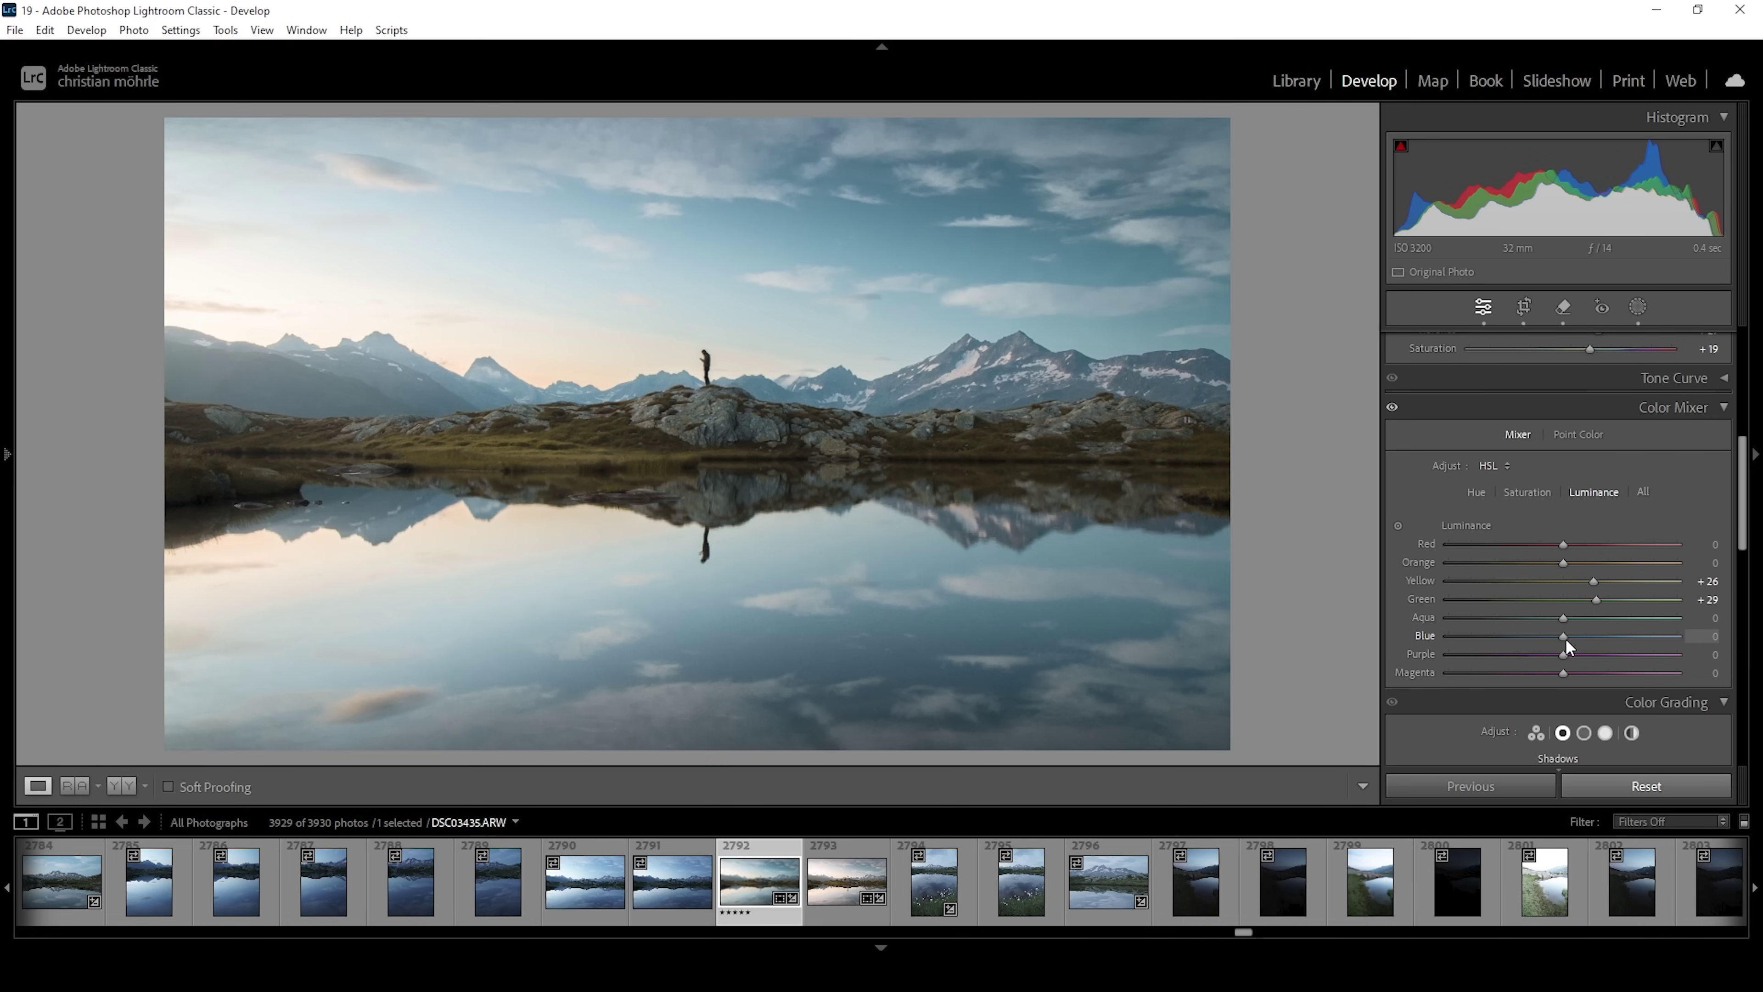
{"action": "left_click_drag", "start_coordinate": [1559, 639], "coordinate": [1549, 642]}
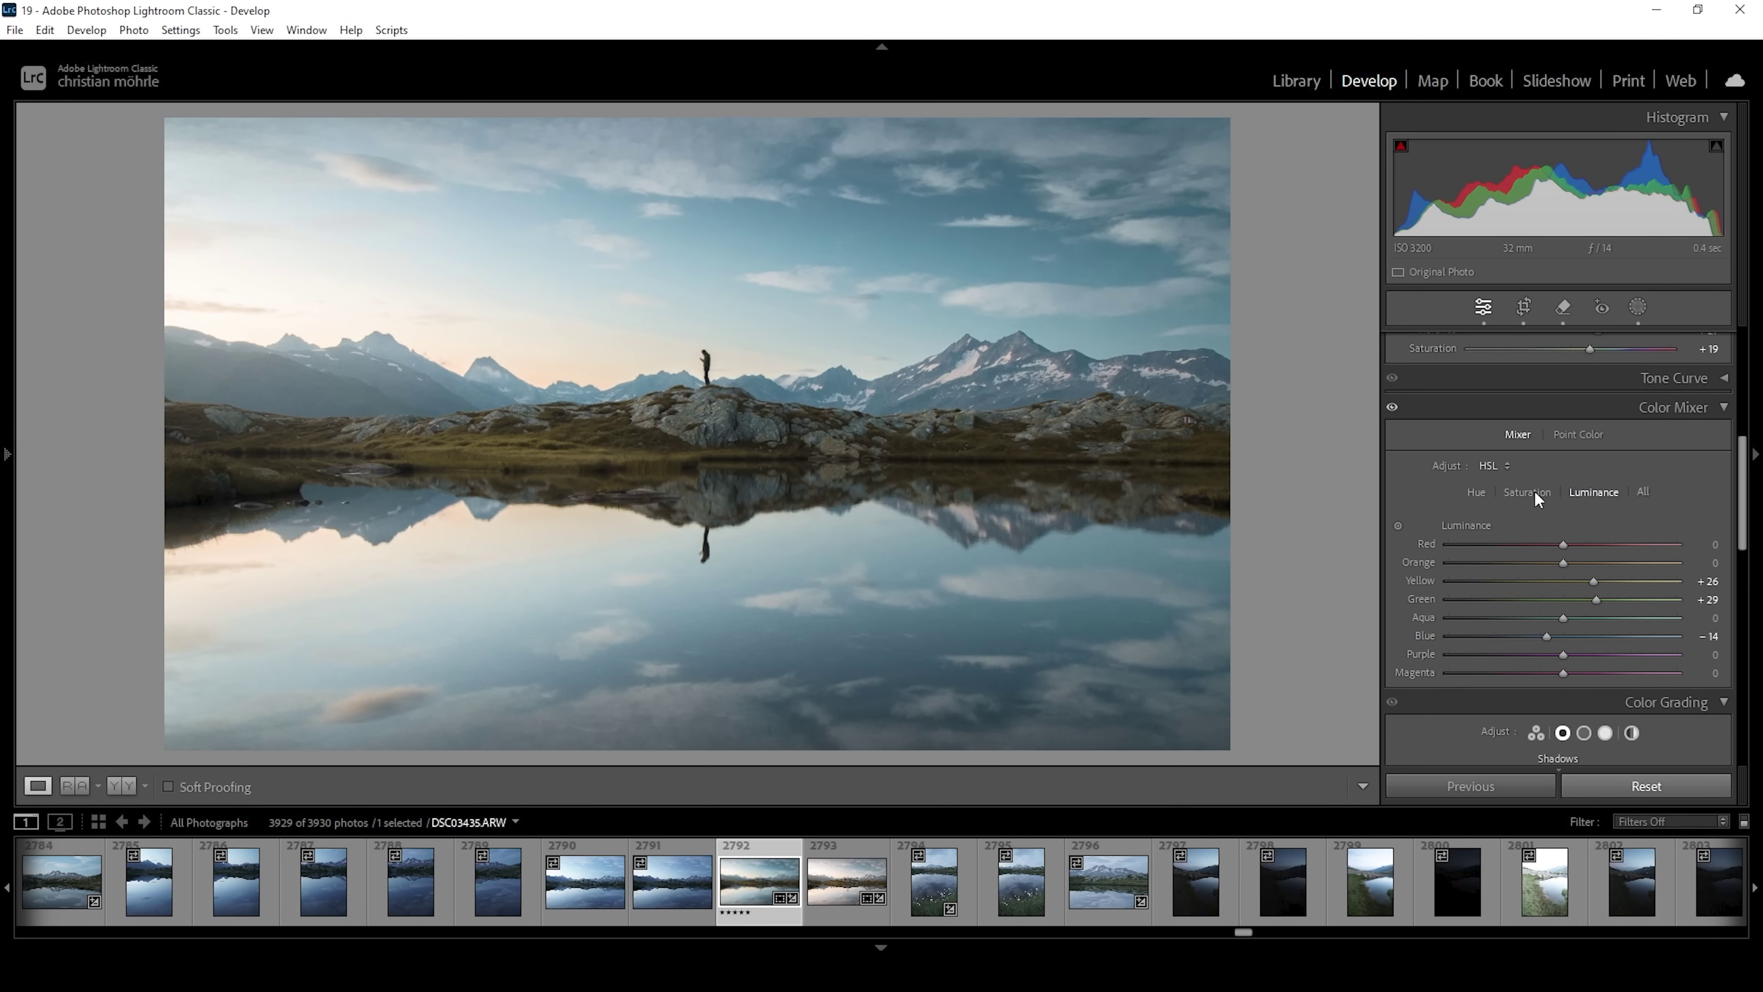
{"action": "left_click", "coordinate": [1392, 410]}
Collapse the Color Mixer and grade the highlights in Color Grading with hue 25 and saturation 16
{"action": "left_click", "coordinate": [1748, 420]}
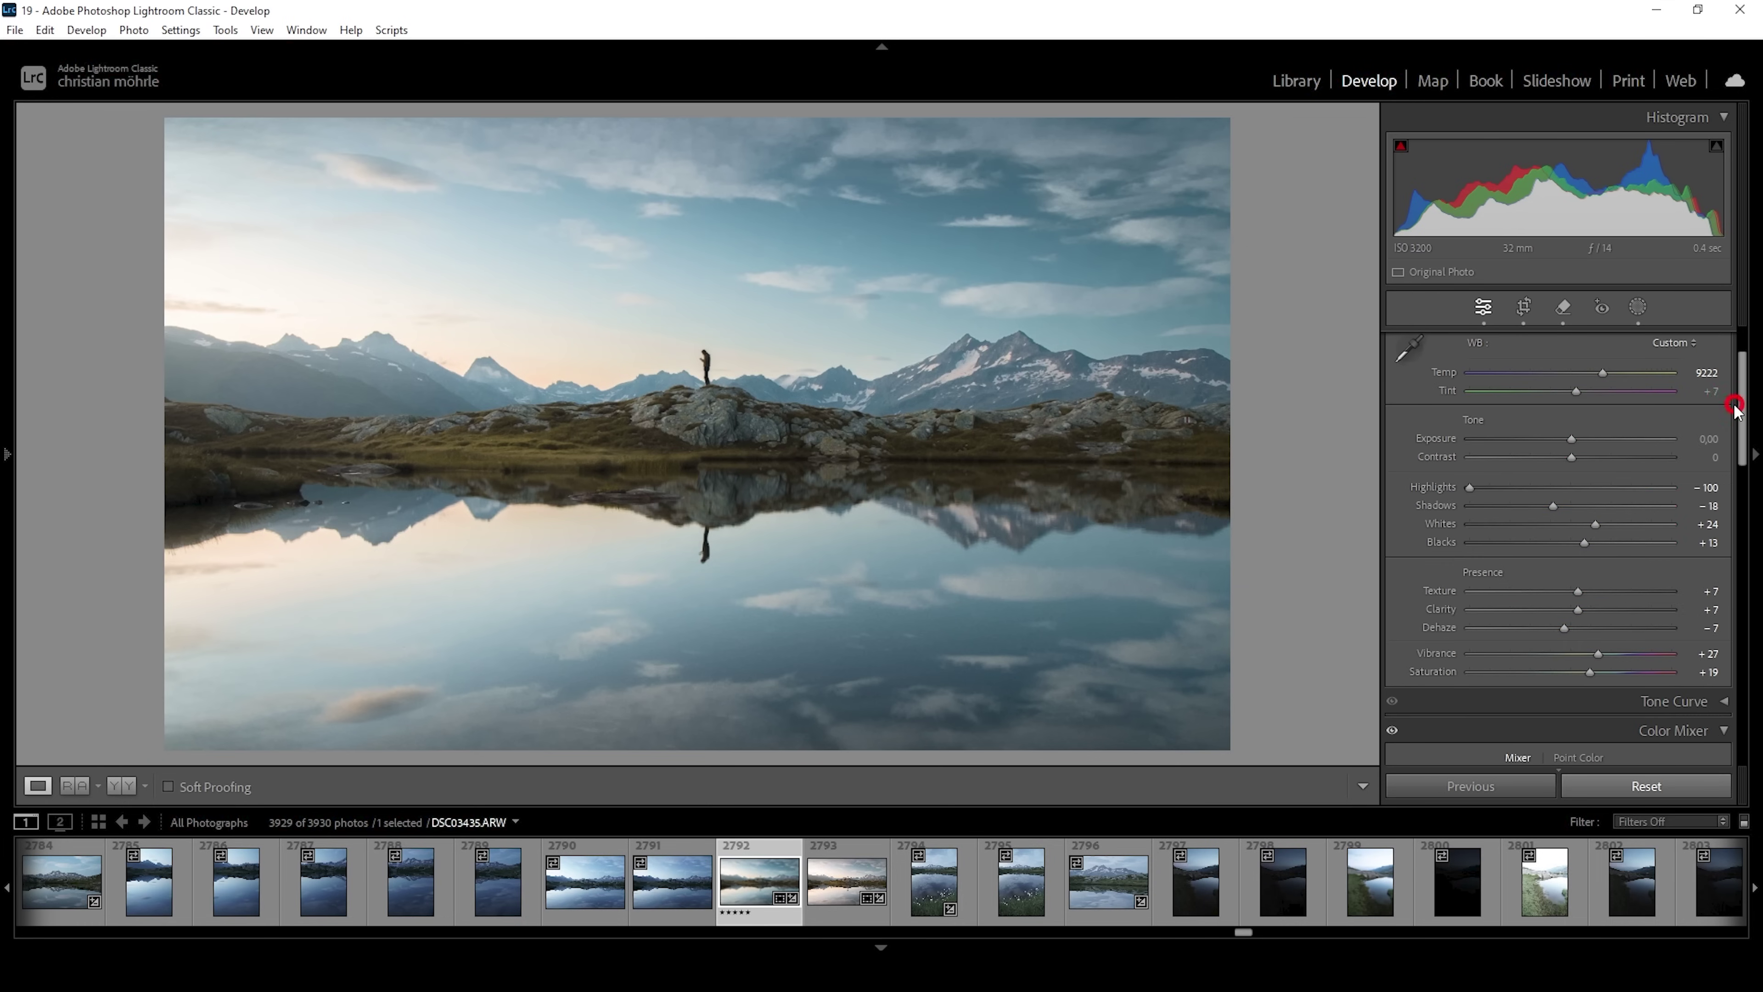
{"action": "scroll", "coordinate": [1748, 444], "scroll_direction": "down", "scroll_amount": 5}
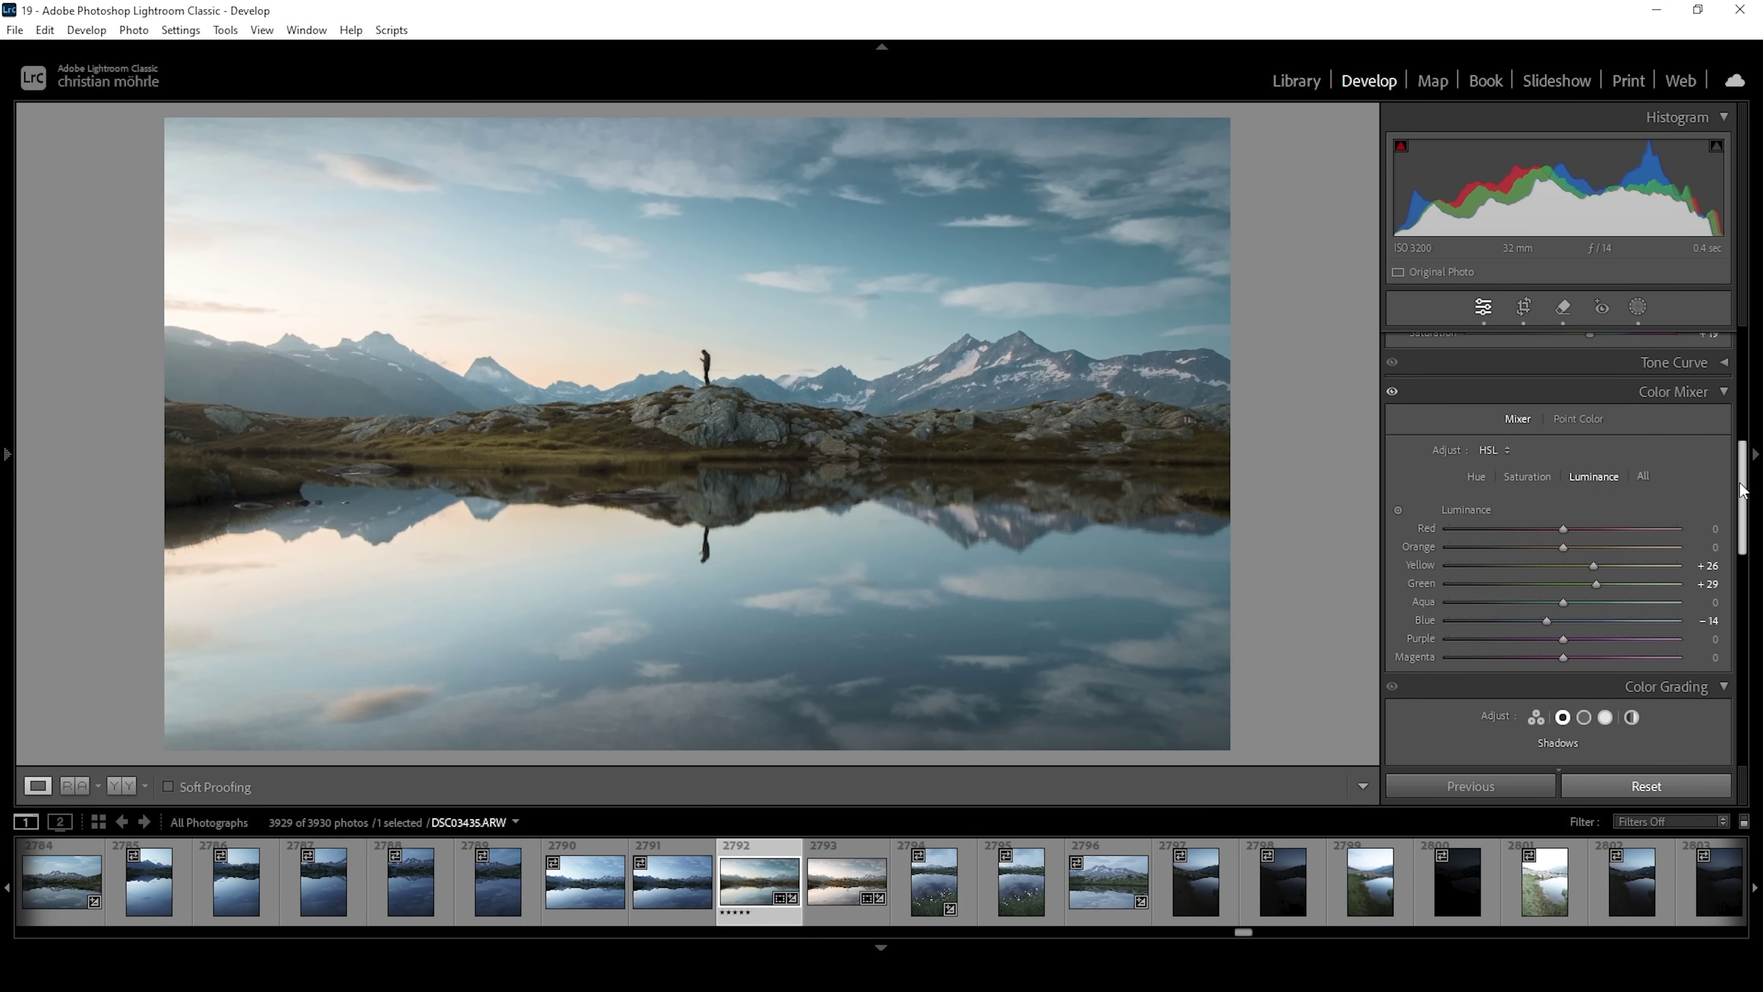
{"action": "left_click", "coordinate": [1715, 391]}
{"action": "scroll", "coordinate": [1732, 487], "scroll_direction": "down", "scroll_amount": 2}
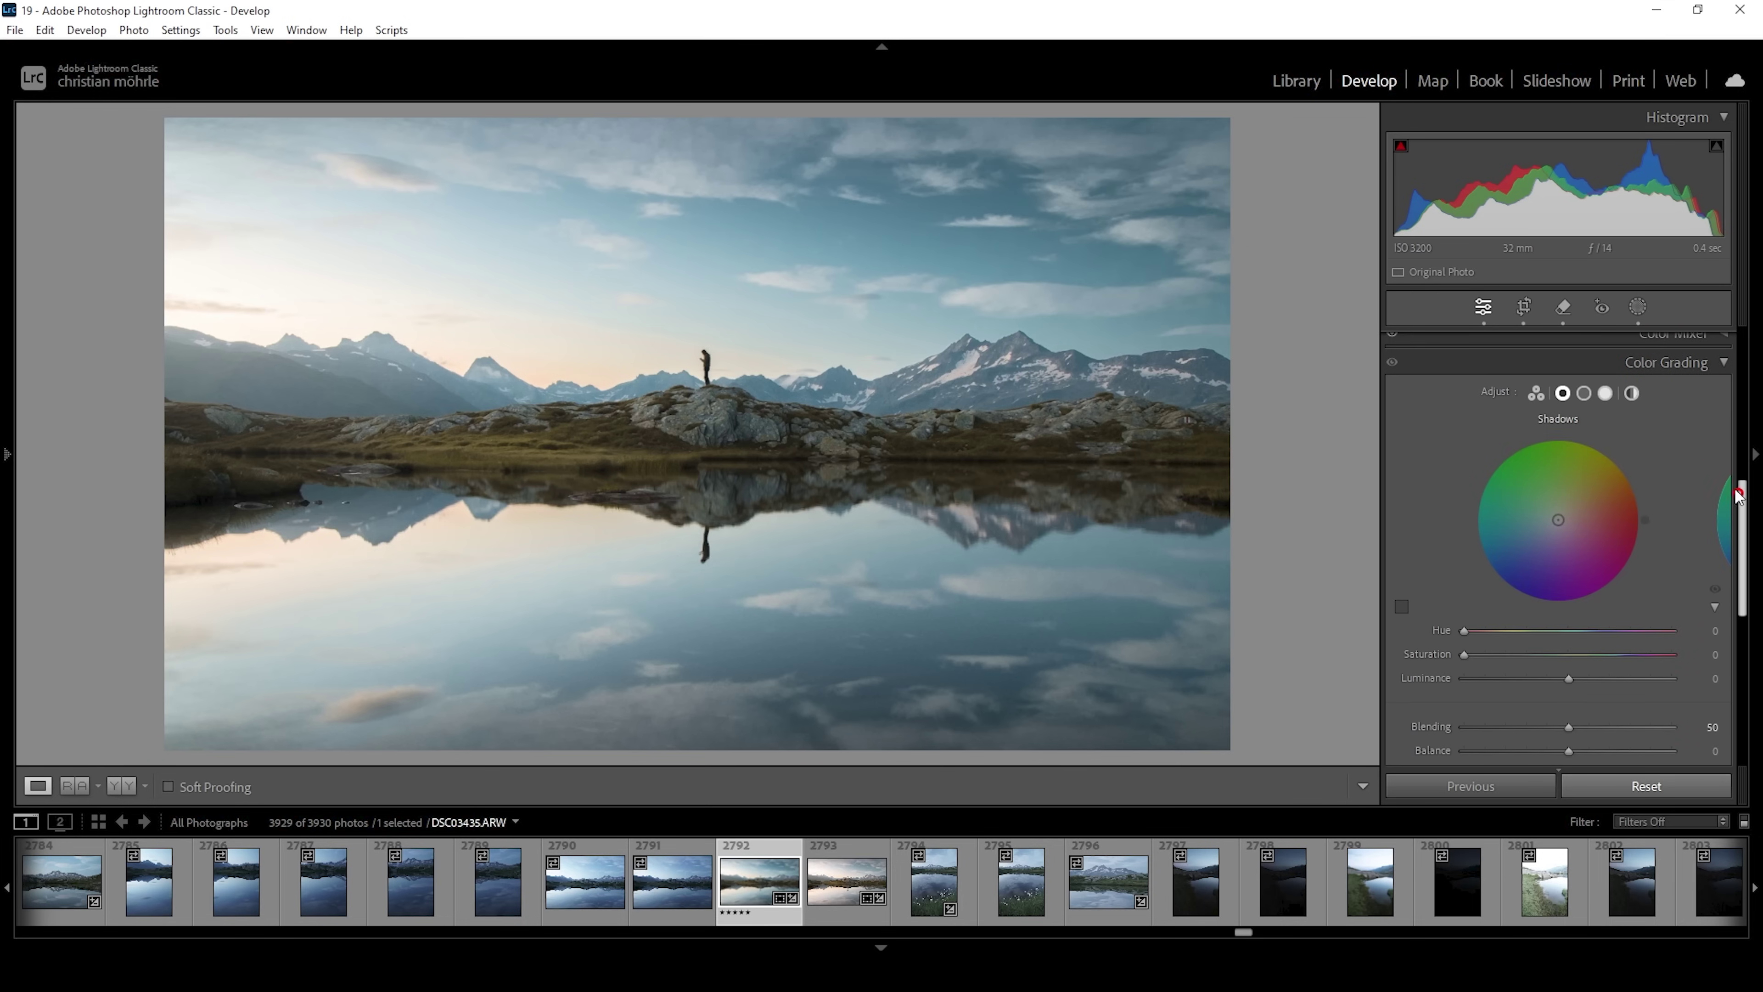
{"action": "left_click", "coordinate": [1607, 393]}
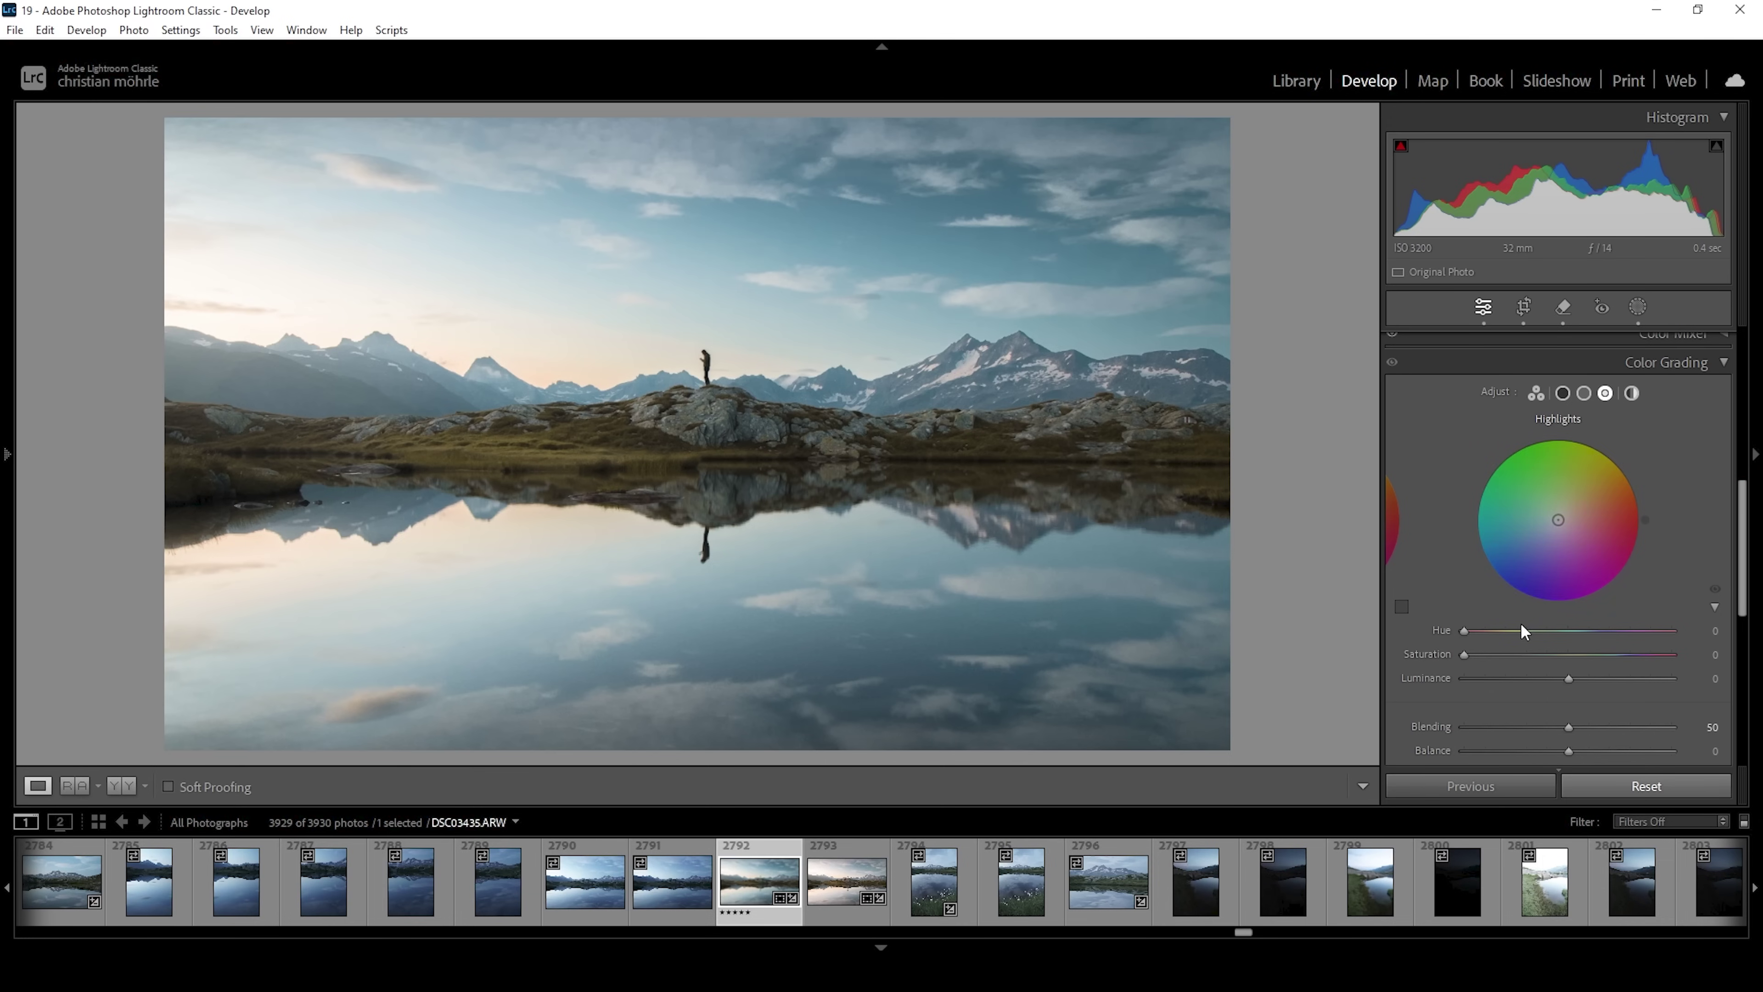
{"action": "left_click_drag", "start_coordinate": [1470, 633], "coordinate": [1476, 631]}
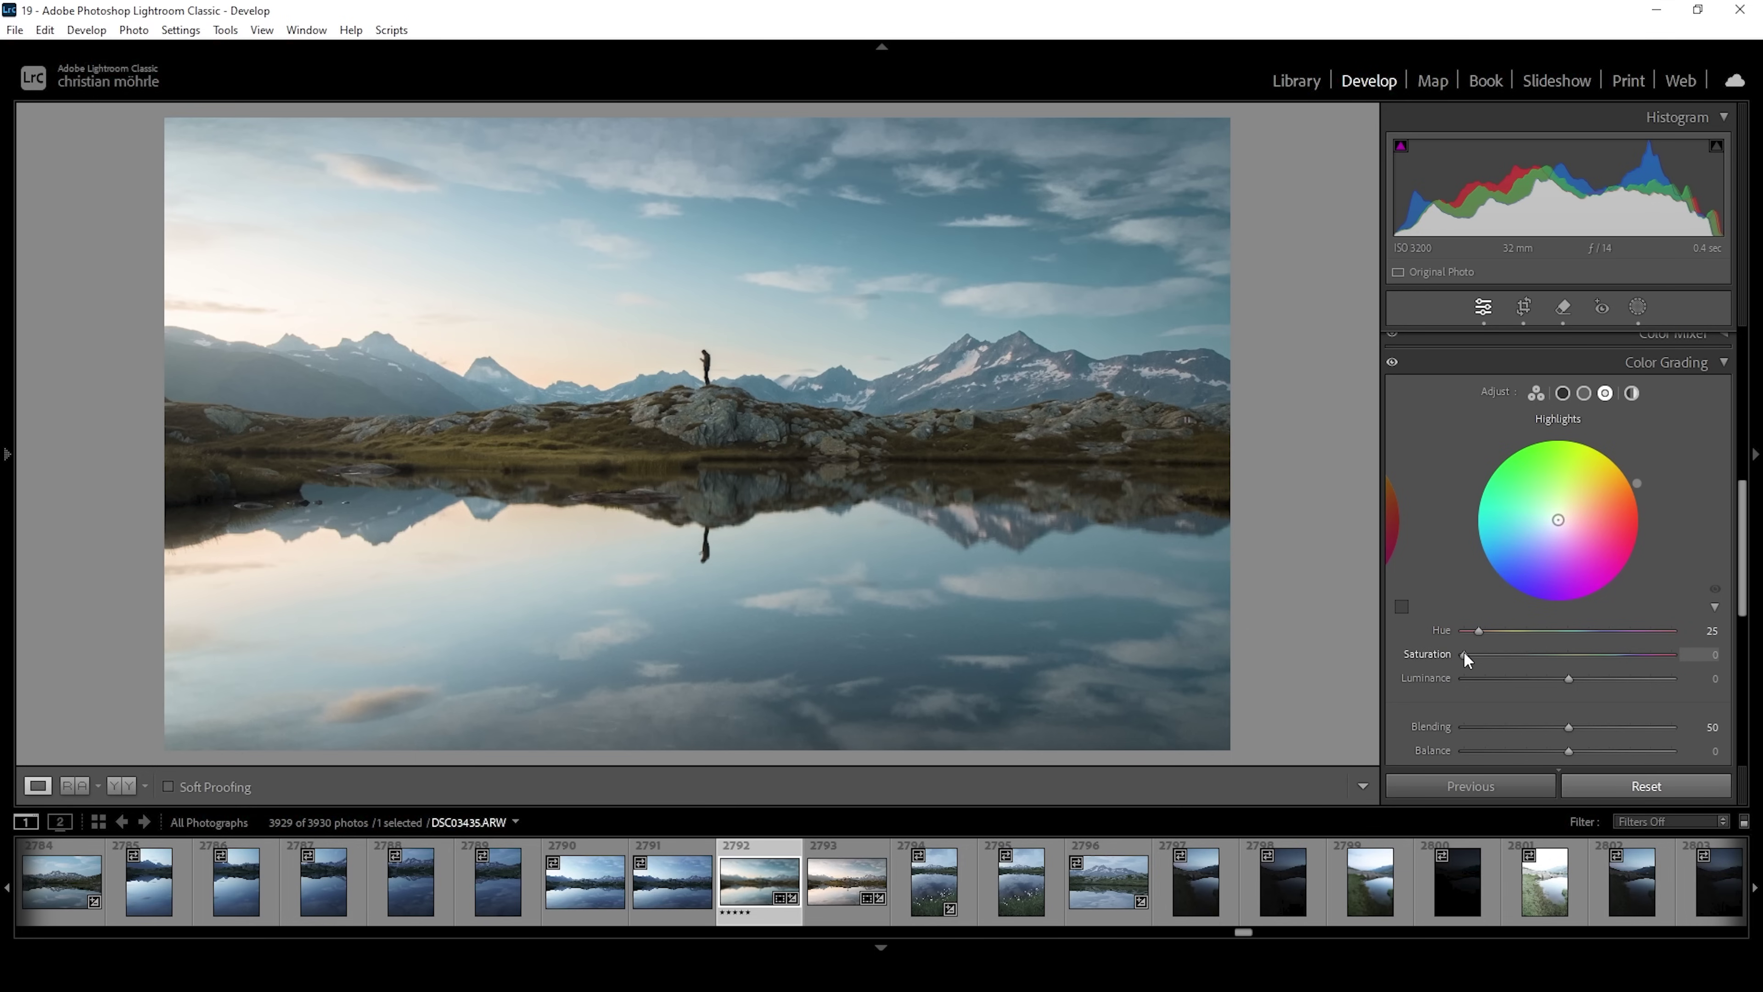
{"action": "left_click_drag", "start_coordinate": [1465, 654], "coordinate": [1498, 652]}
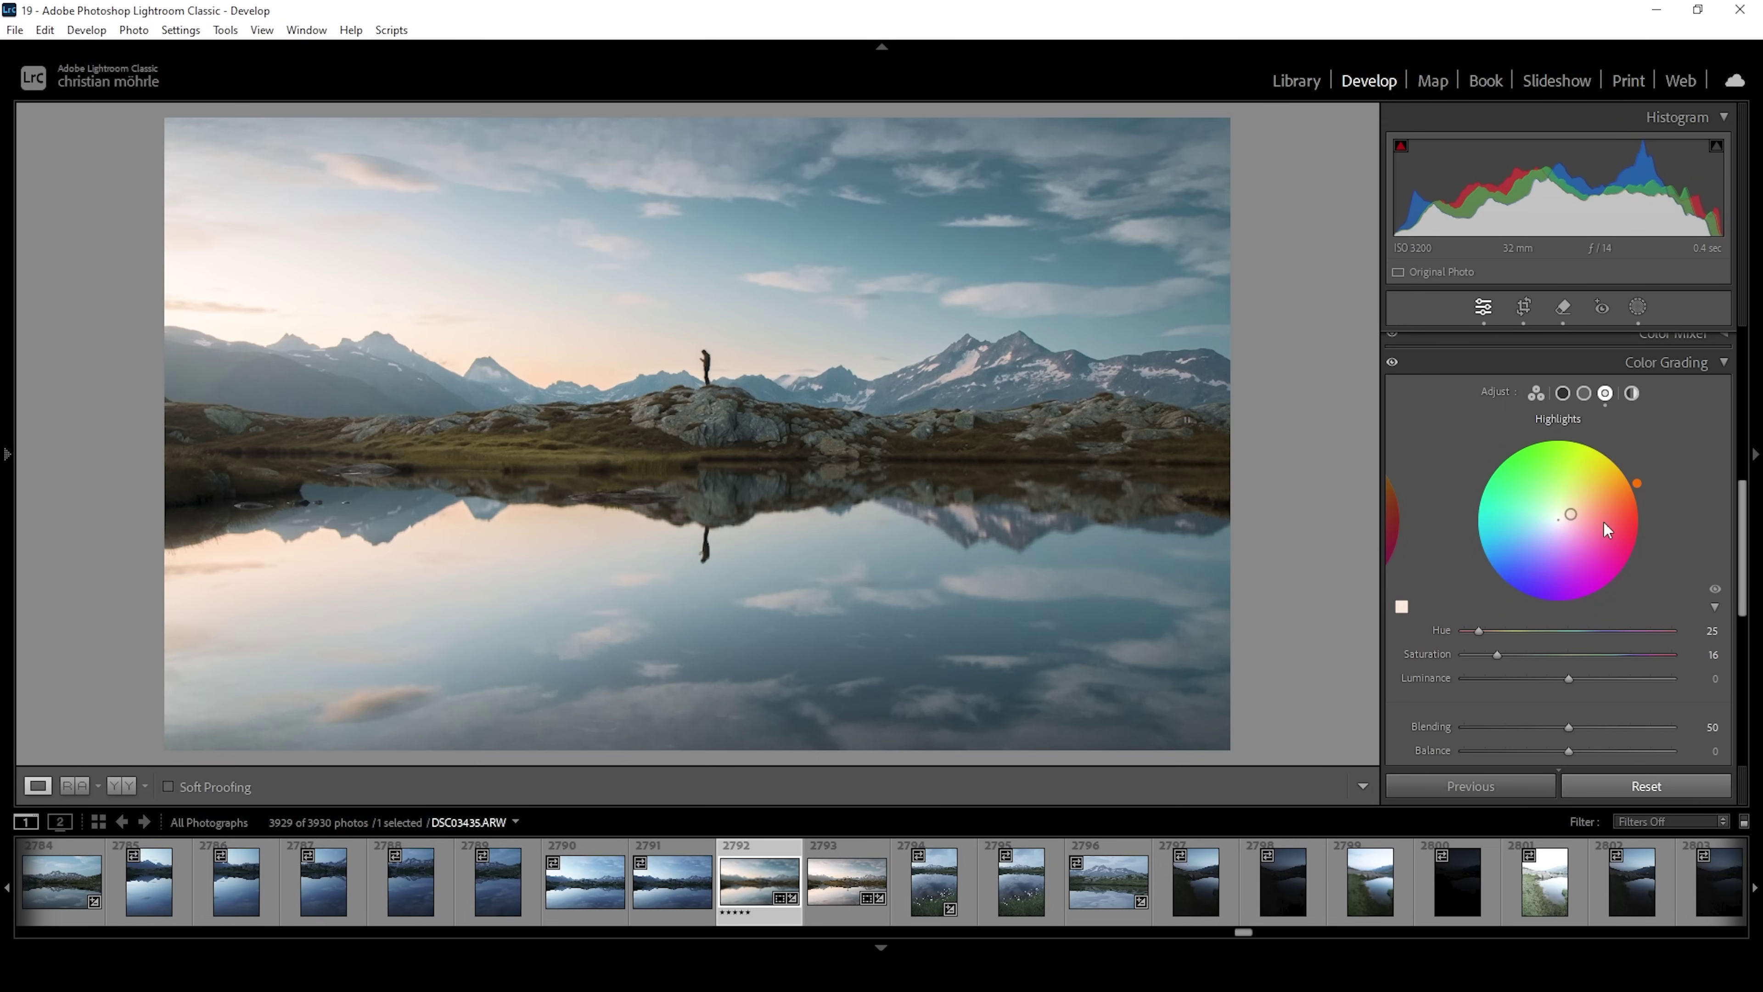
Grade the midtones with hue 25 and saturation 24
{"action": "left_click", "coordinate": [1583, 393]}
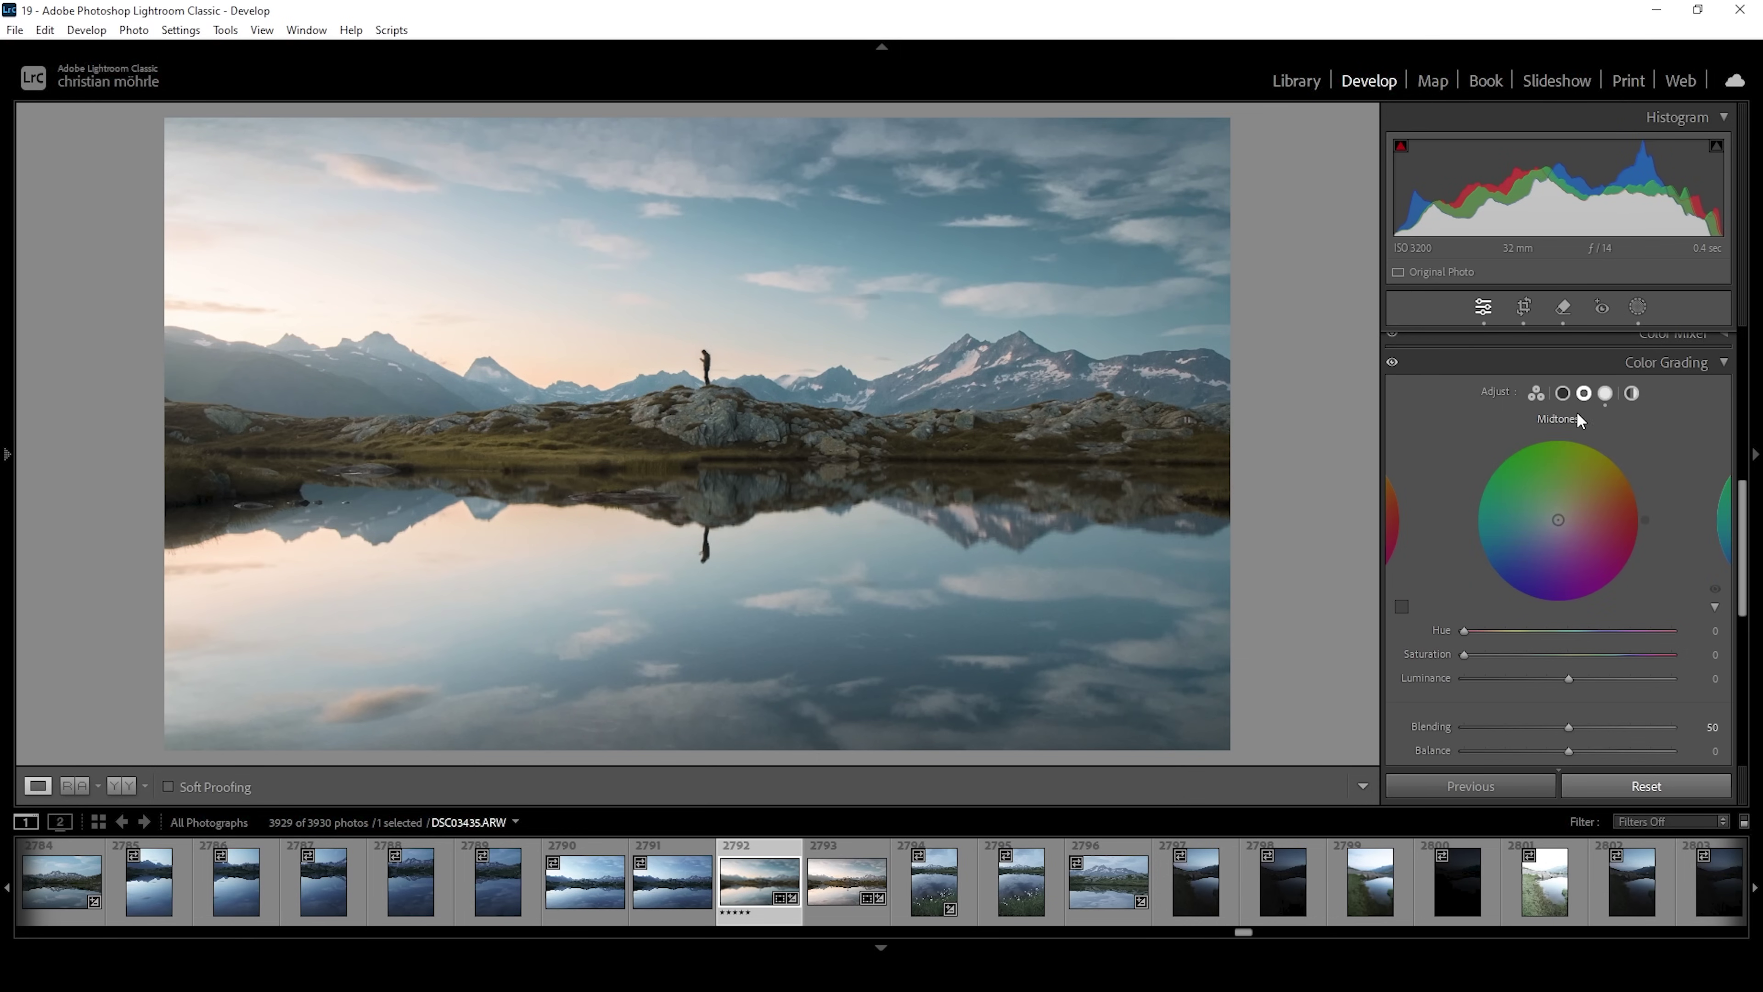
{"action": "left_click_drag", "start_coordinate": [1464, 630], "coordinate": [1479, 632]}
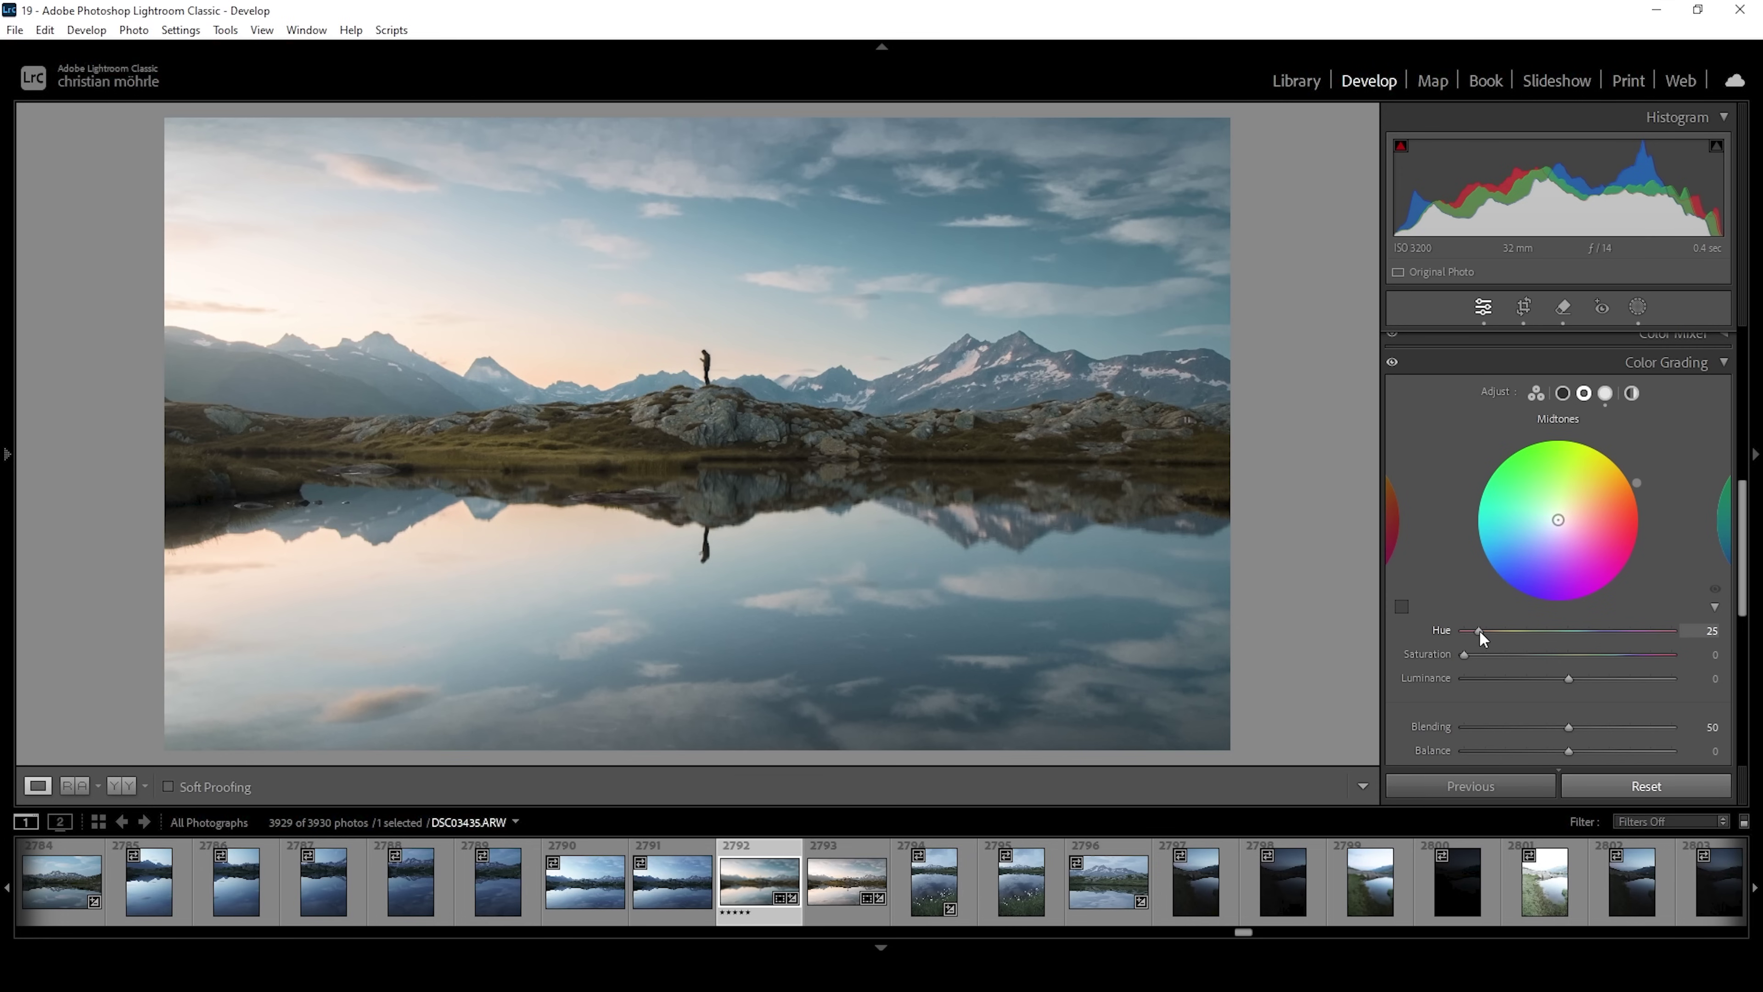
{"action": "left_click_drag", "start_coordinate": [1465, 654], "coordinate": [1512, 654]}
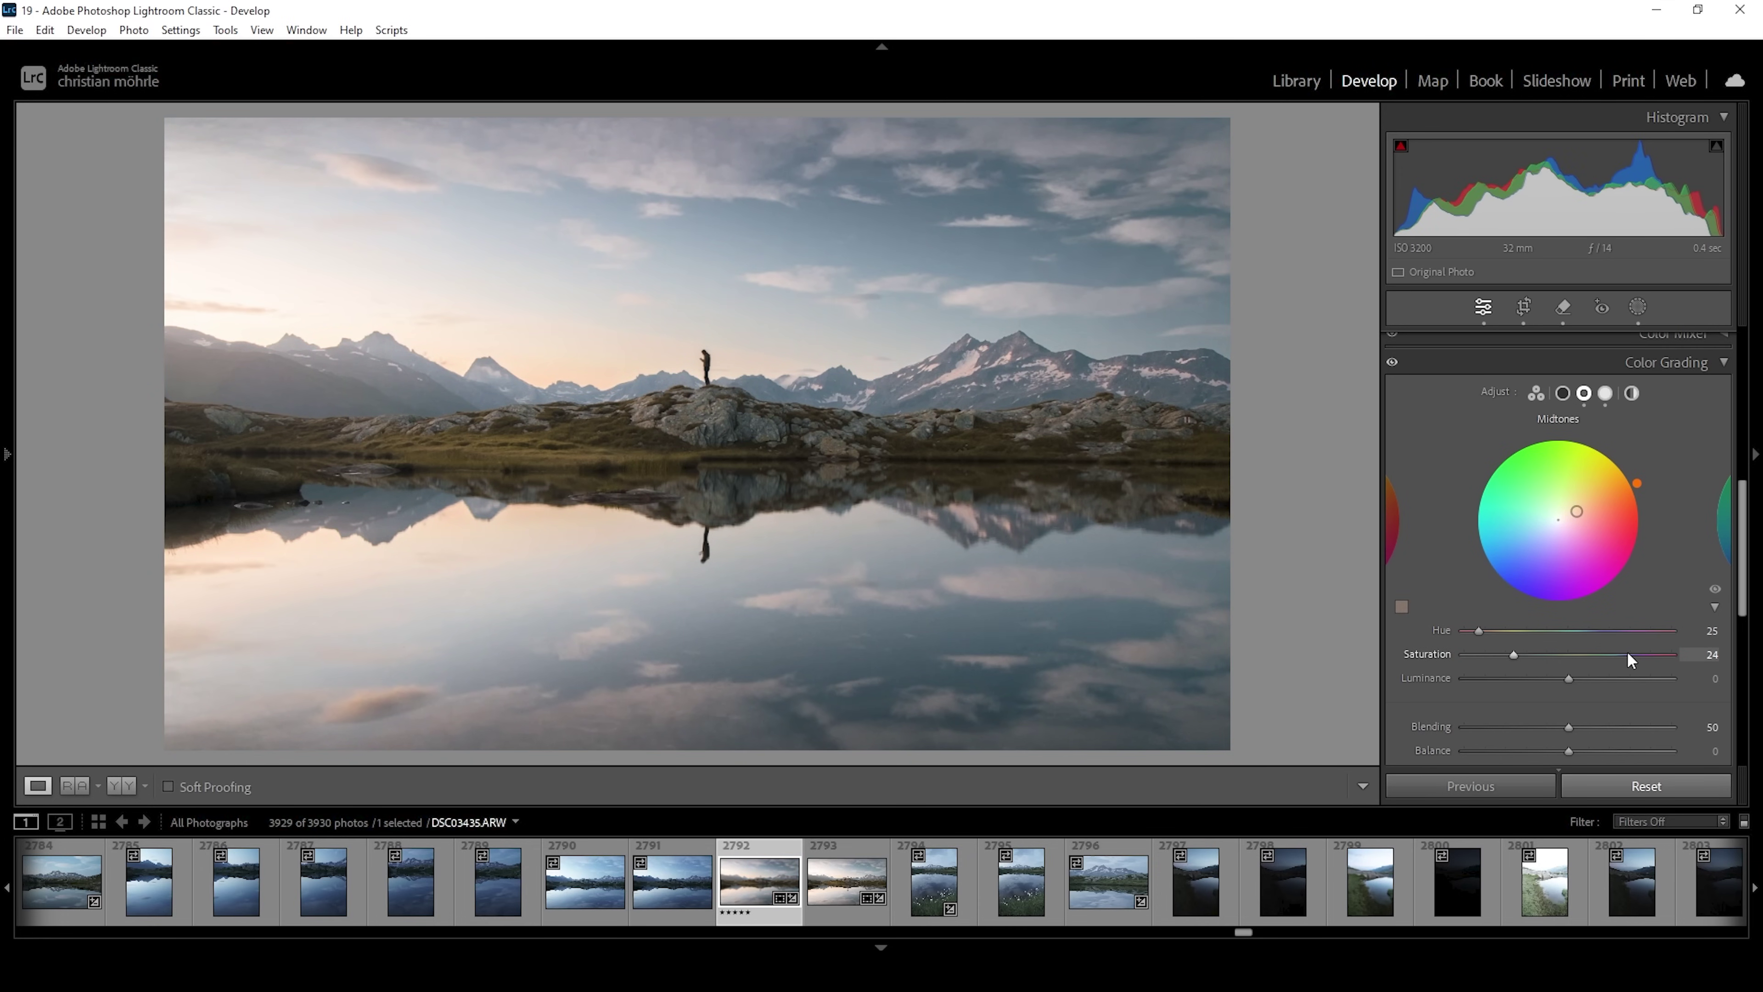
Grade the shadows with a cool blue of hue 227 and saturation 4
{"action": "left_click", "coordinate": [1562, 394]}
{"action": "left_click_drag", "start_coordinate": [1464, 630], "coordinate": [1589, 636]}
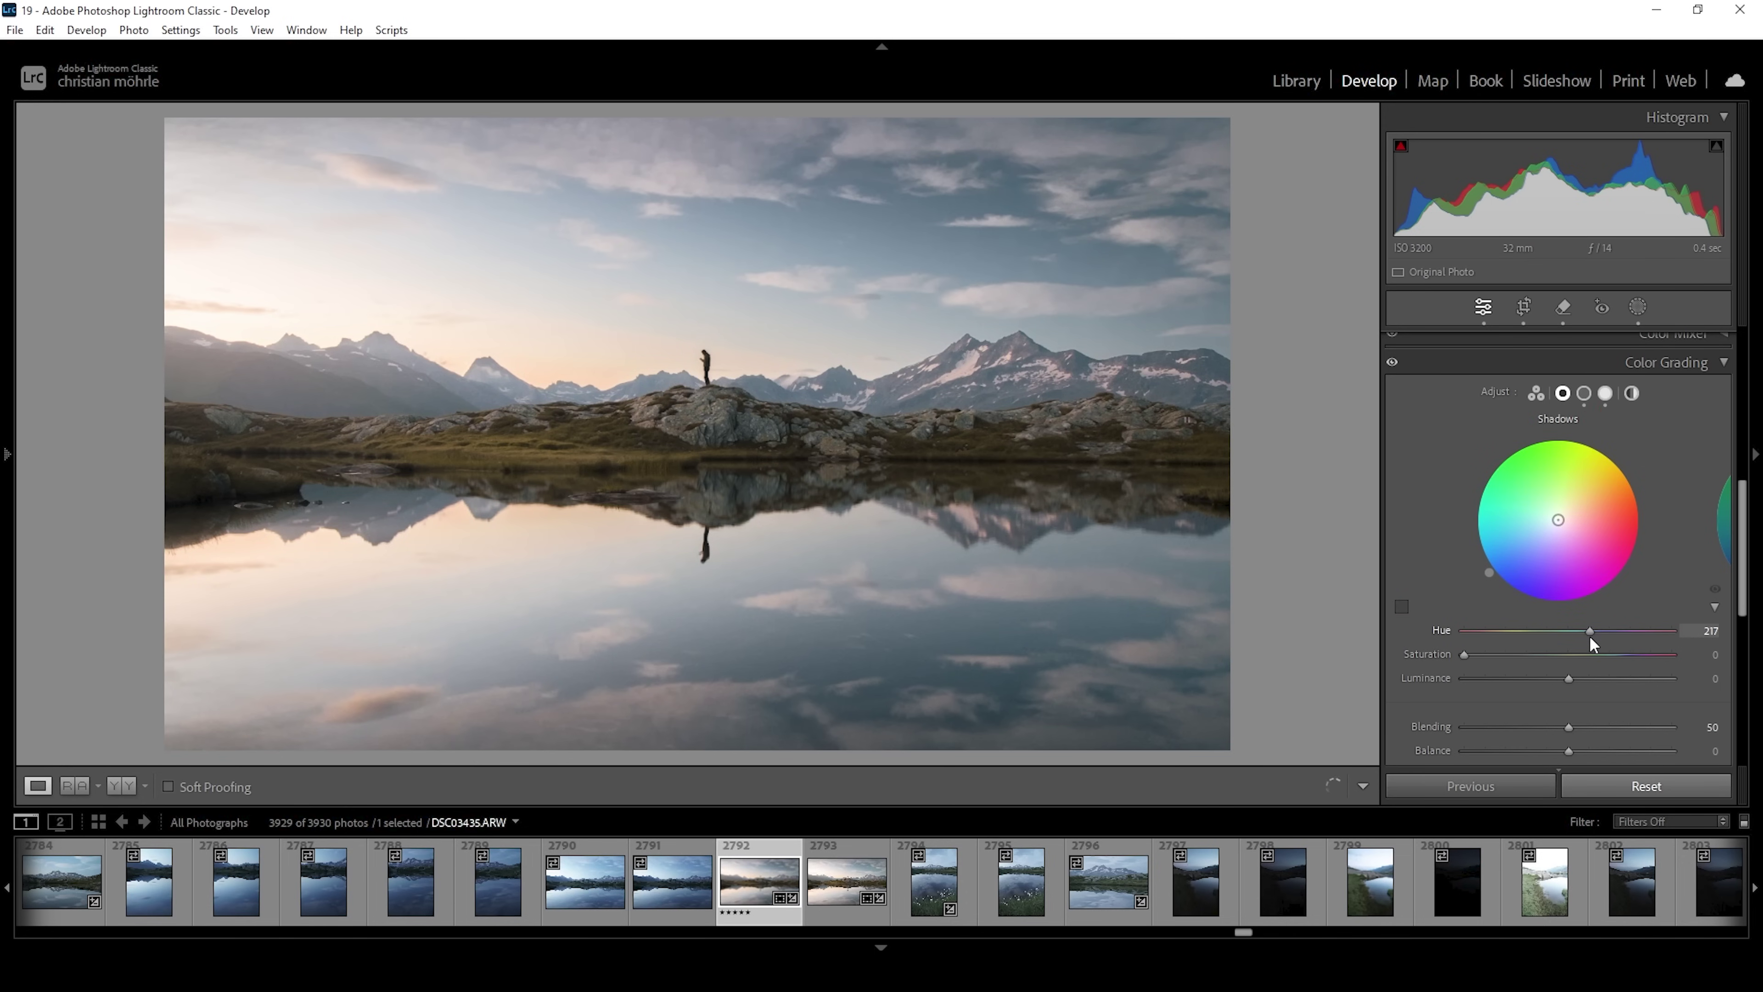
{"action": "left_click_drag", "start_coordinate": [1590, 636], "coordinate": [1595, 635]}
{"action": "left_click_drag", "start_coordinate": [1463, 655], "coordinate": [1468, 655]}
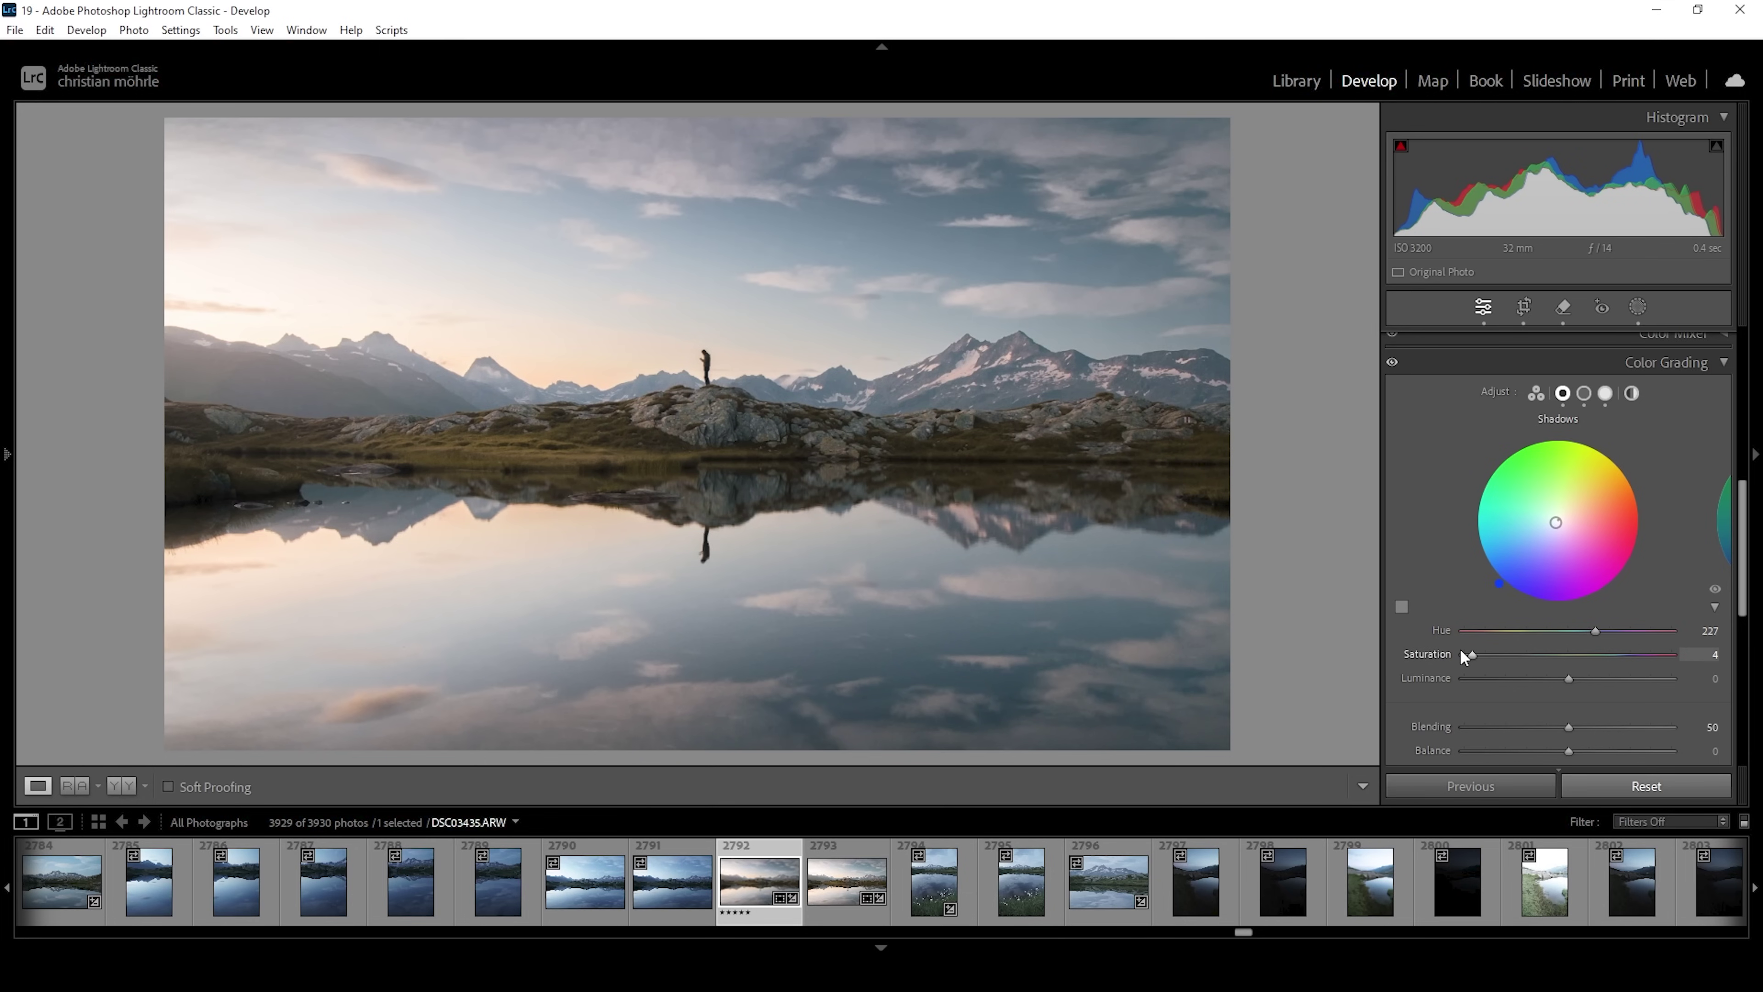
In Calibration, set primary saturations to Red +9, Green +12 and Blue +4, and shift the Blue Primary hue slightly negative
{"action": "left_click", "coordinate": [1720, 363]}
{"action": "left_click_drag", "start_coordinate": [1733, 582], "coordinate": [1731, 638]}
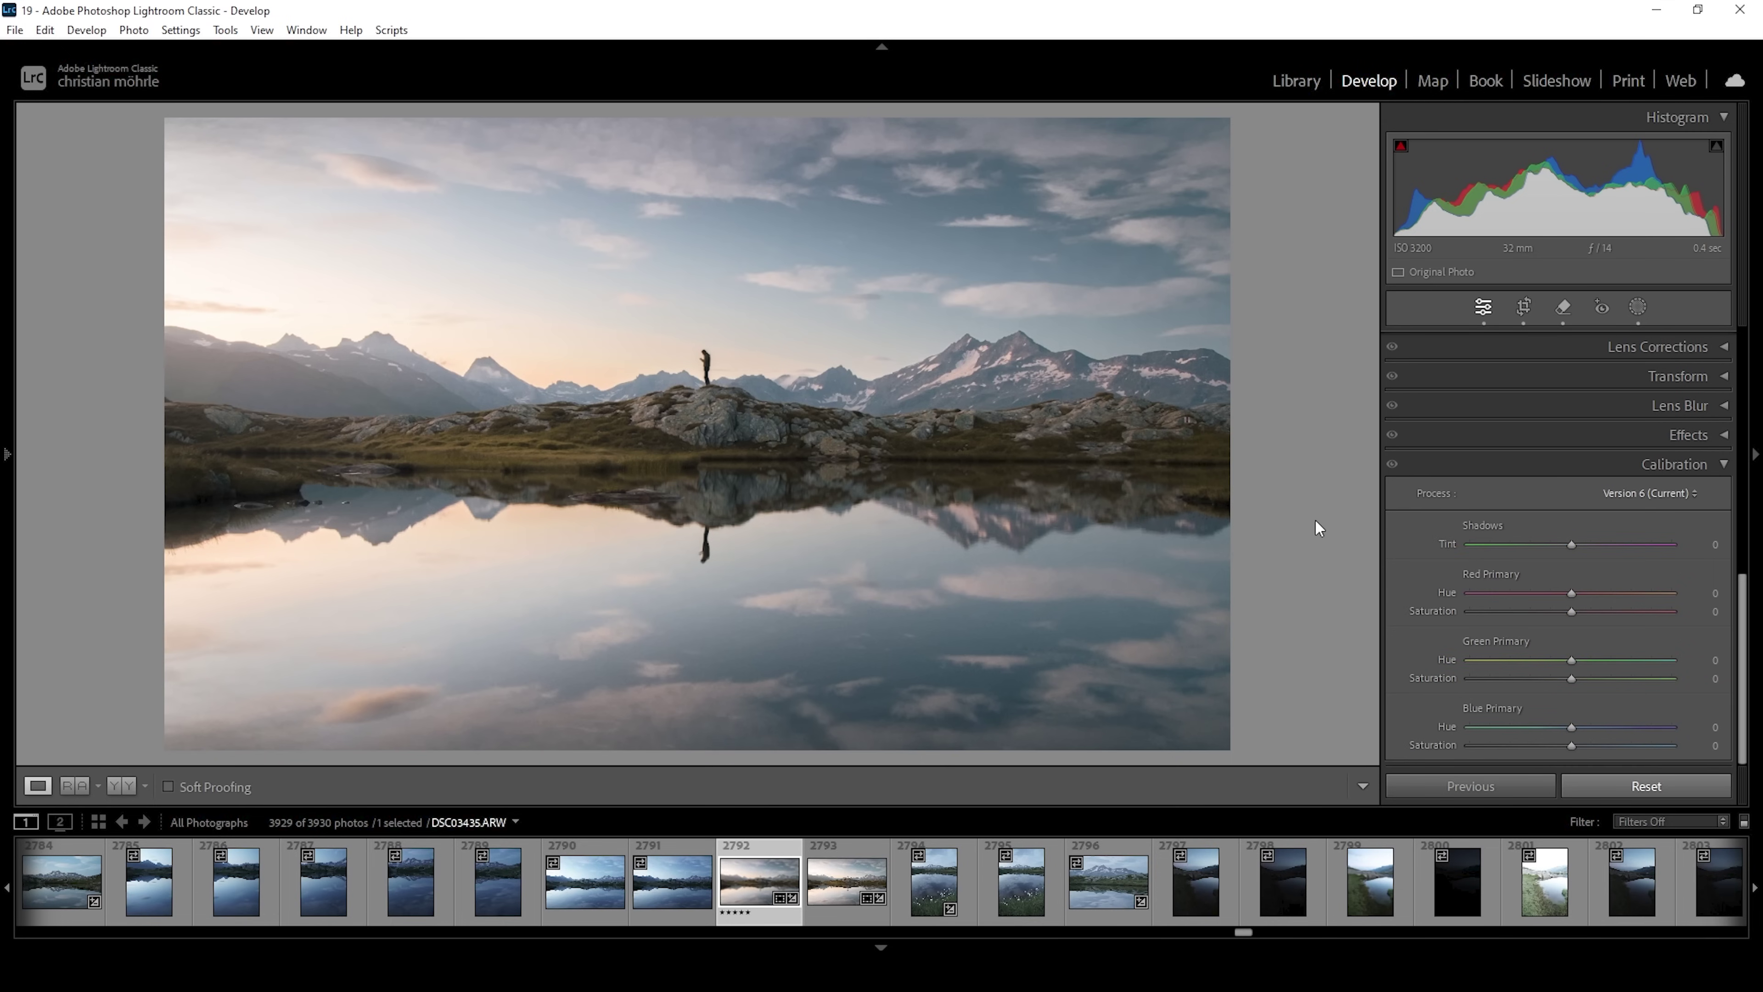
{"action": "left_click_drag", "start_coordinate": [1571, 615], "coordinate": [1577, 615]}
{"action": "left_click_drag", "start_coordinate": [1581, 677], "coordinate": [1584, 677]}
{"action": "left_click_drag", "start_coordinate": [1572, 745], "coordinate": [1577, 746]}
{"action": "left_click", "coordinate": [1578, 745]}
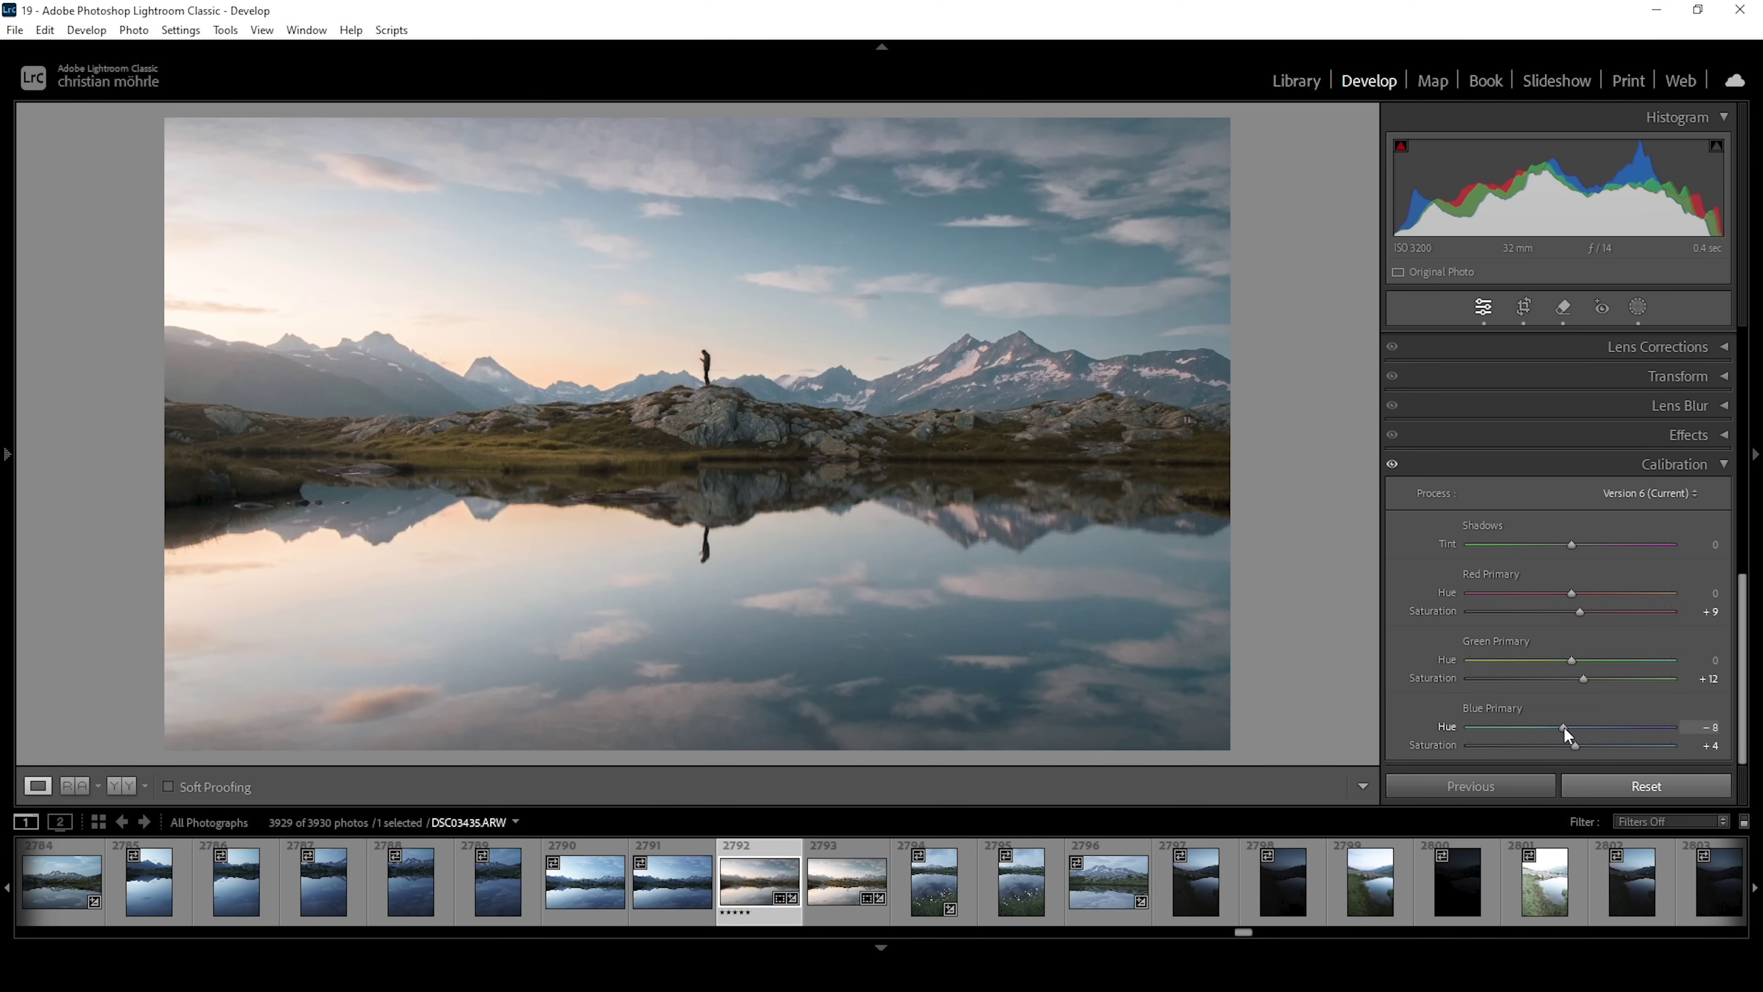
{"action": "left_click_drag", "start_coordinate": [1564, 727], "coordinate": [1560, 726]}
Set the sharpening Radius to 0.5, Detail to 100 and Masking to 77
{"action": "left_click_drag", "start_coordinate": [1742, 592], "coordinate": [1738, 487]}
{"action": "left_click", "coordinate": [1735, 477]}
{"action": "left_click_drag", "start_coordinate": [1508, 587], "coordinate": [1413, 584]}
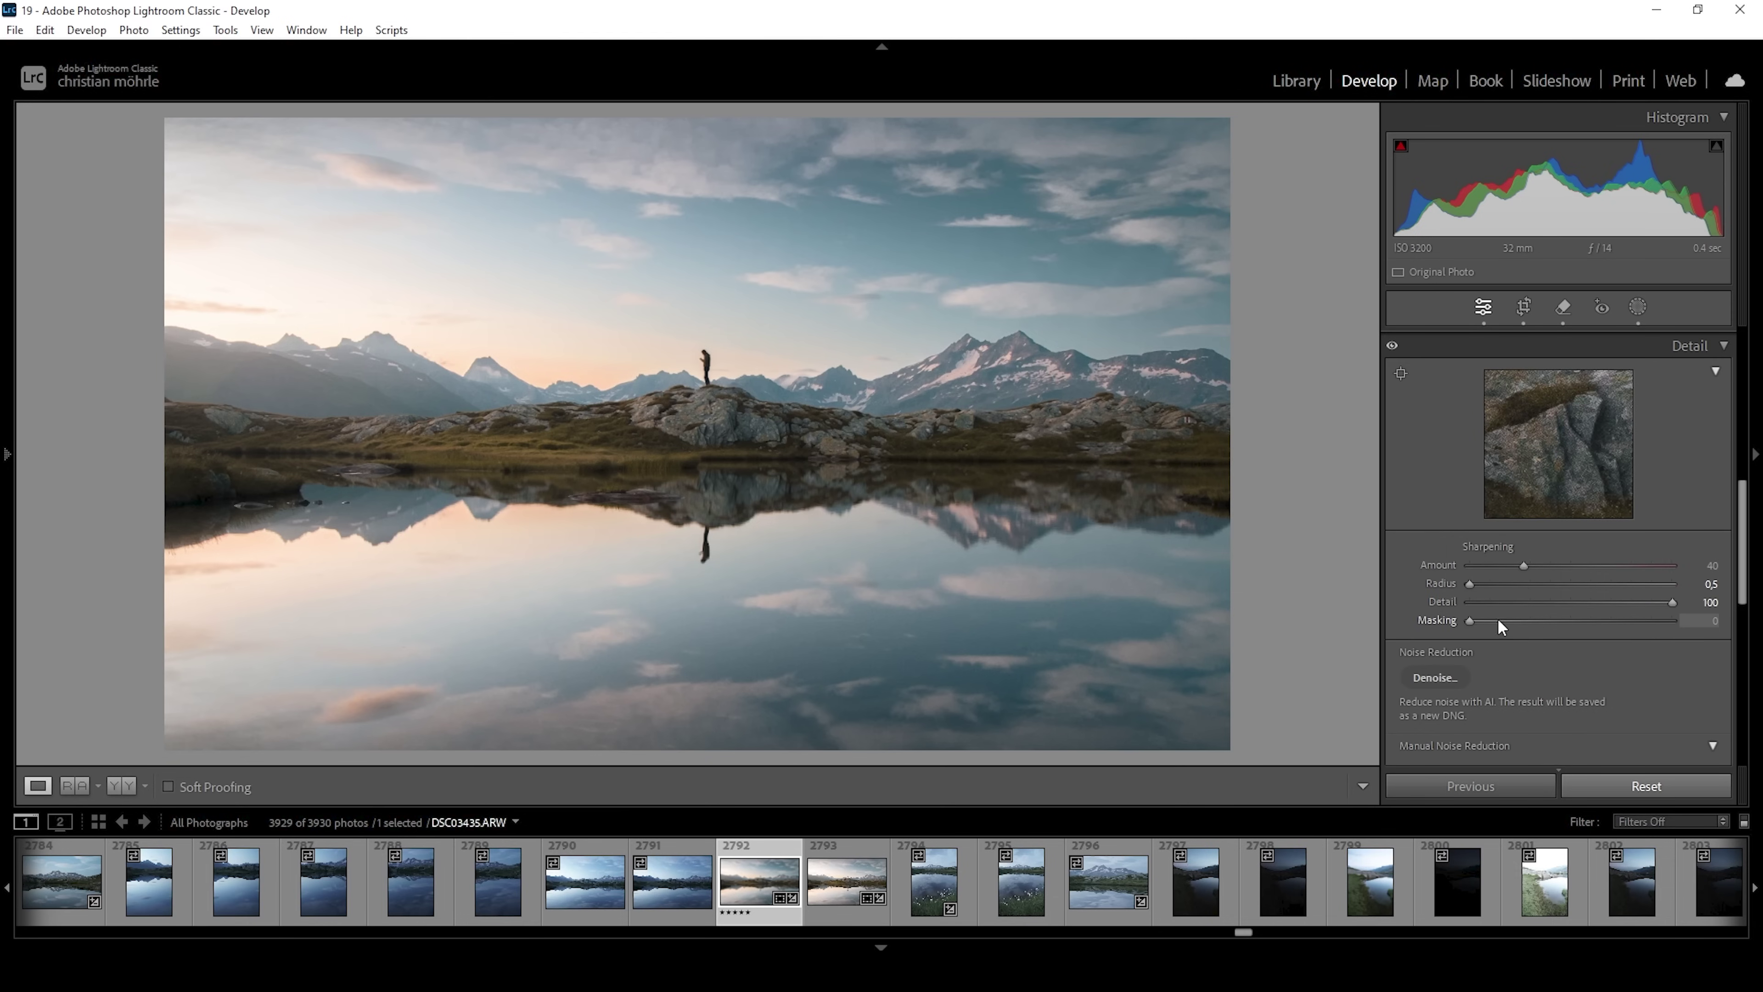
{"action": "left_click_drag", "start_coordinate": [1471, 622], "coordinate": [1631, 628]}
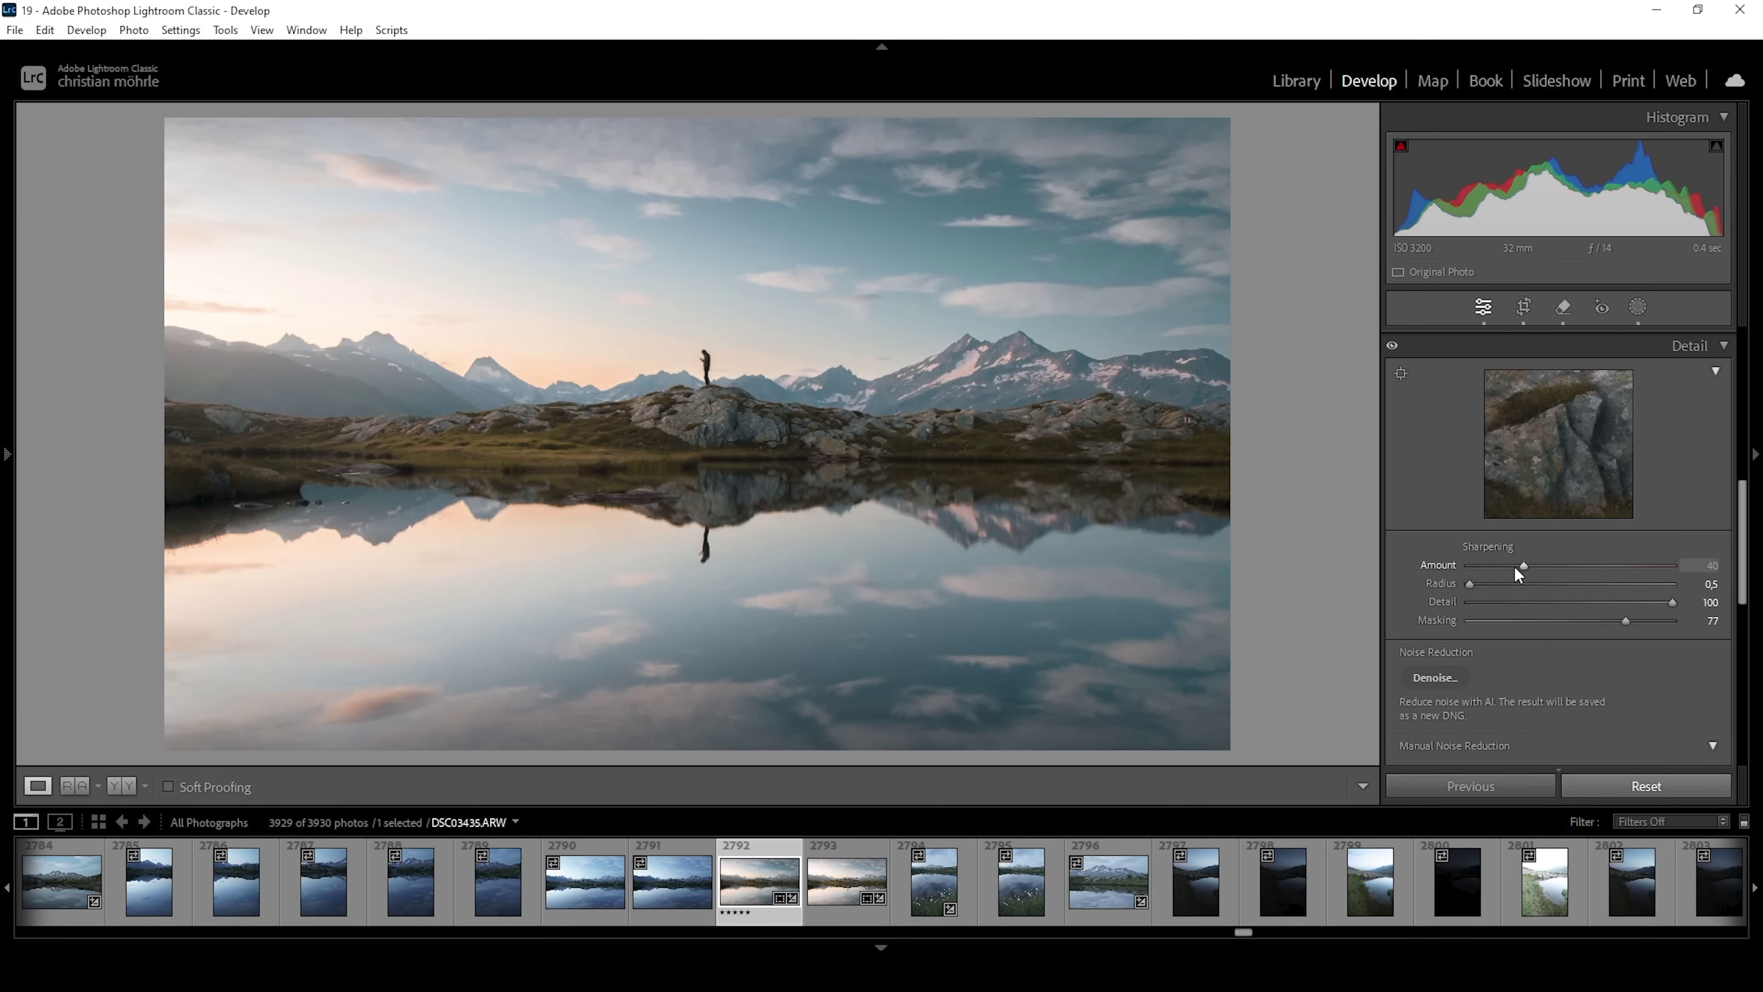